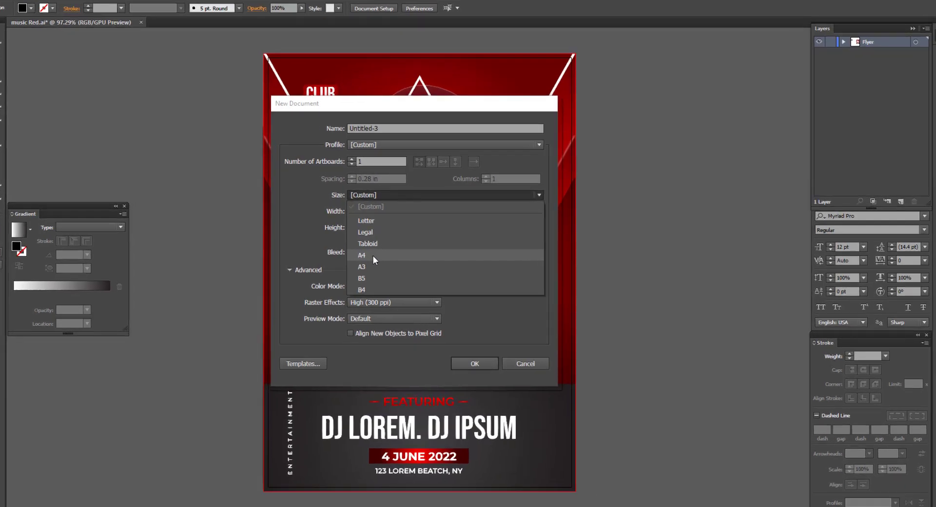
Step: Create a new A4 document measured in inches, keeping the 0.125 in bleed, RGB color mode and 300 ppi raster effects
click(387, 253)
click(556, 202)
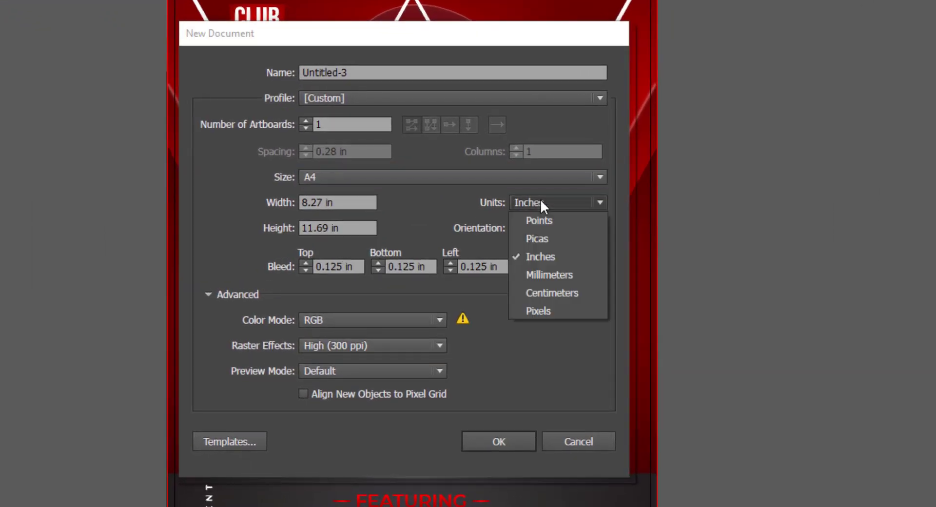
click(548, 256)
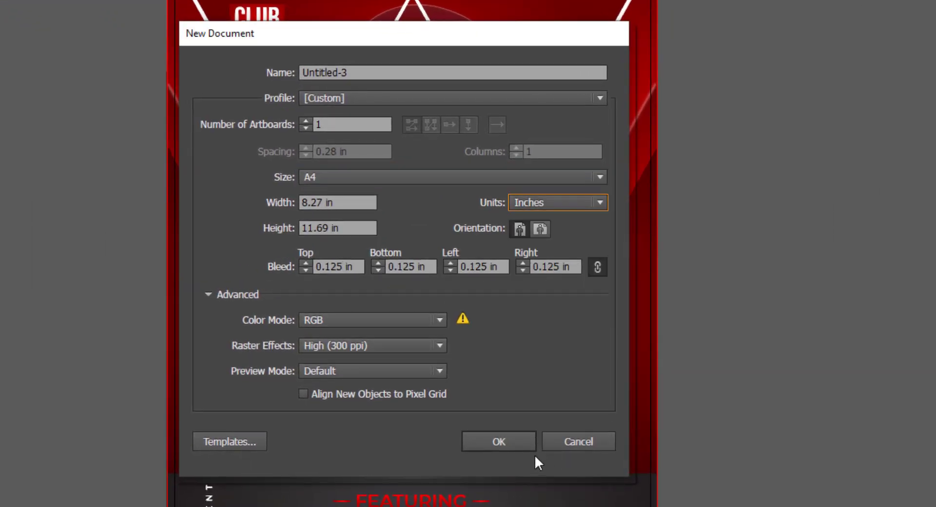
click(519, 445)
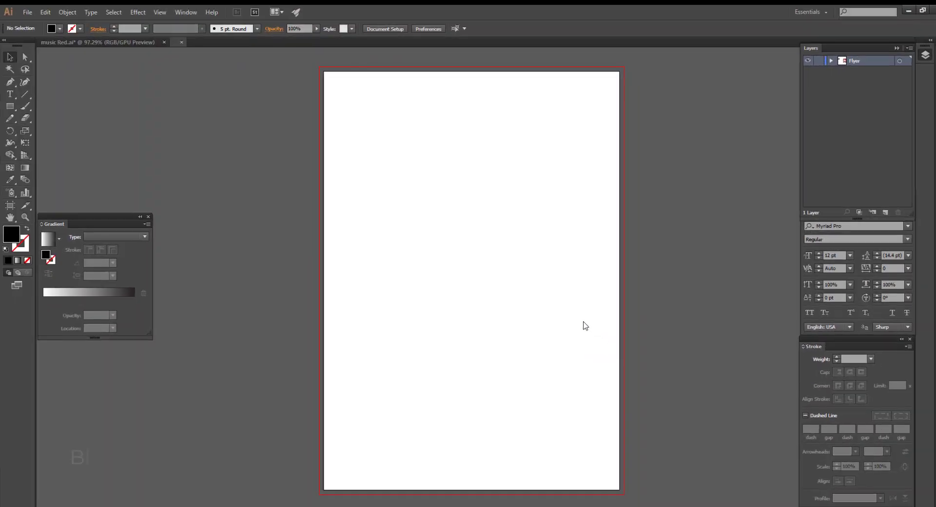
Step: Draw a white rectangle about 8.27 × 11.69 in covering the whole artboard and remove its stroke
drag(565, 264, 512, 251)
drag(534, 259, 489, 280)
drag(463, 320, 476, 317)
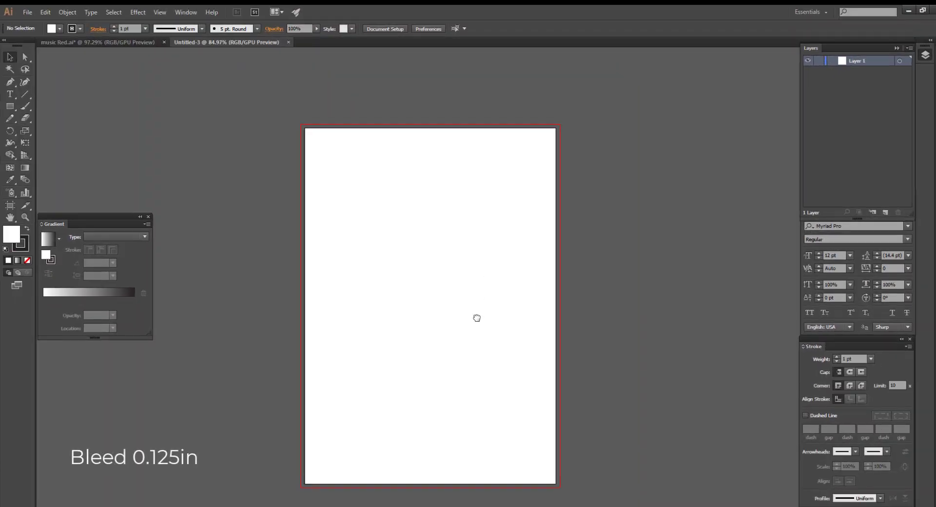
click(9, 106)
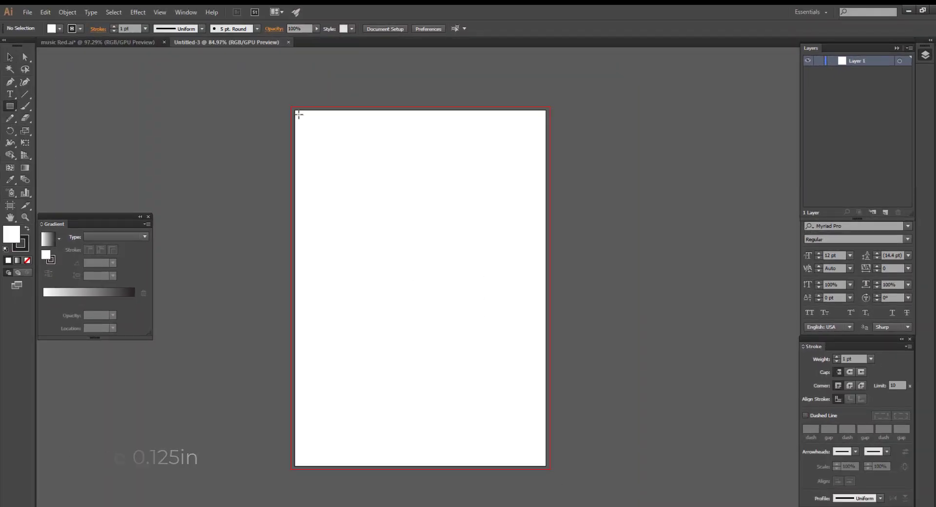
mouse_move(295, 111)
mouse_down()
mouse_move(458, 291)
mouse_move(548, 465)
mouse_move(539, 462)
mouse_up()
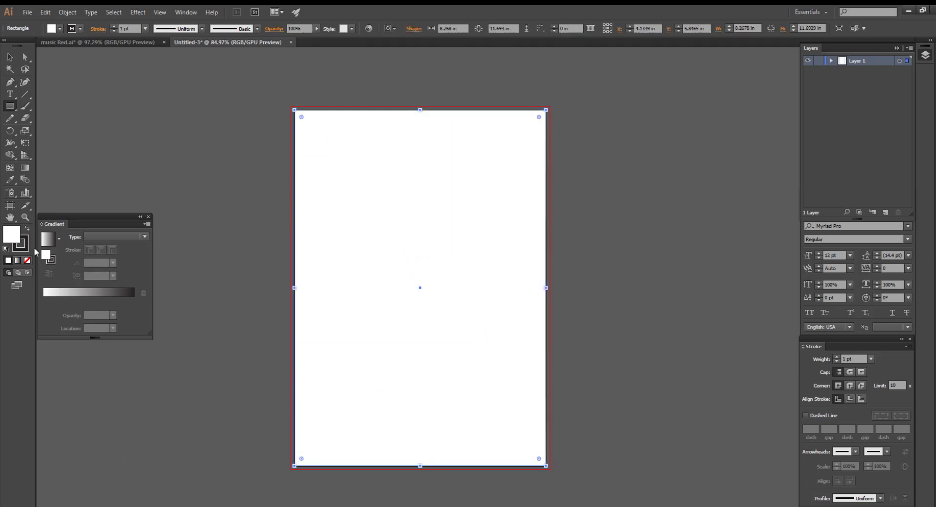
click(20, 243)
click(27, 260)
click(10, 57)
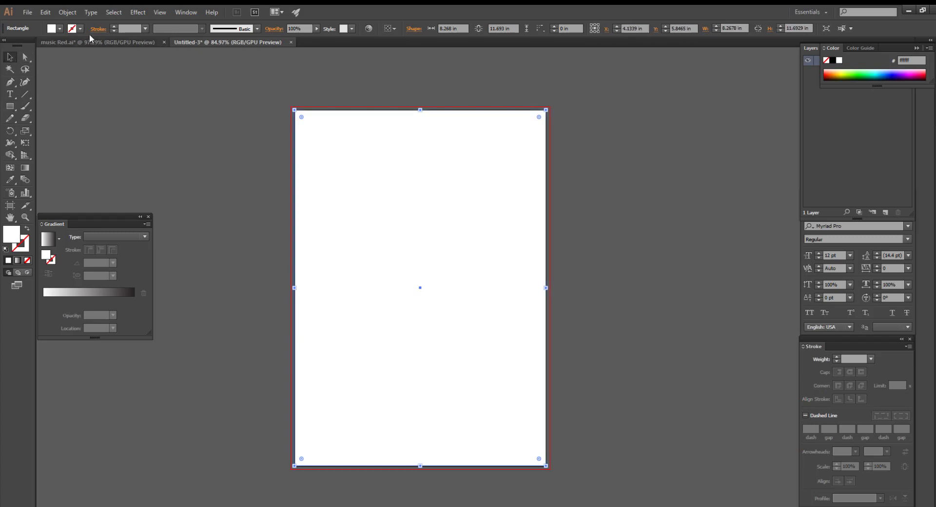
Step: Offset the rectangle's path inward by -0.125 in with miter joins
click(66, 10)
mouse_move(117, 210)
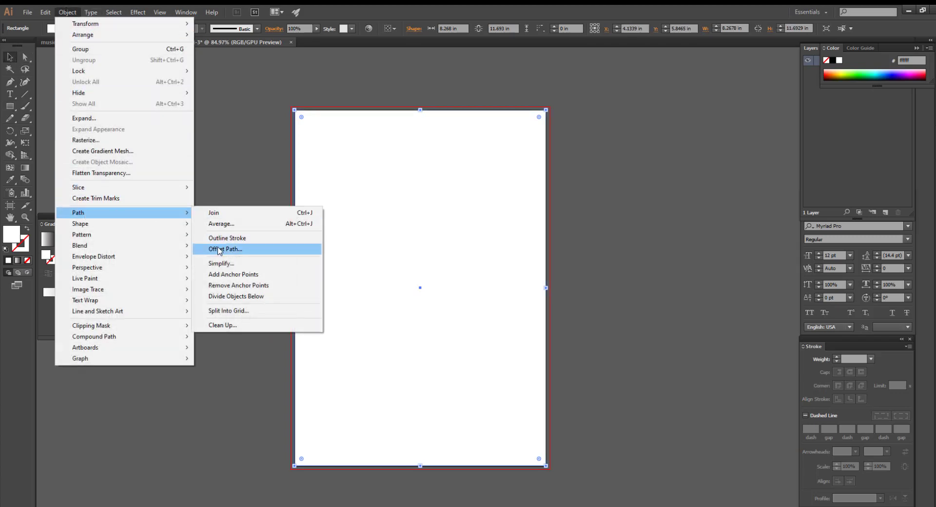
click(258, 247)
drag(716, 127, 570, 128)
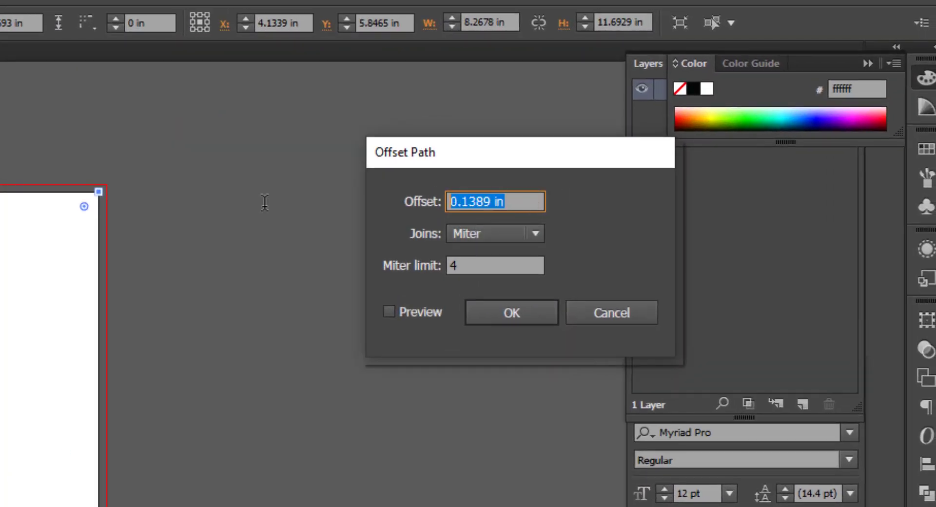
text(+)
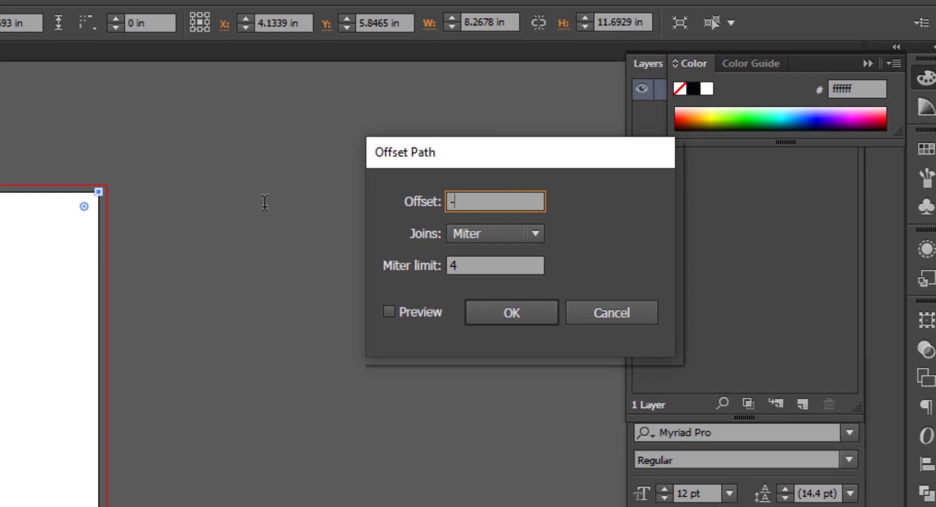
text(0.125)
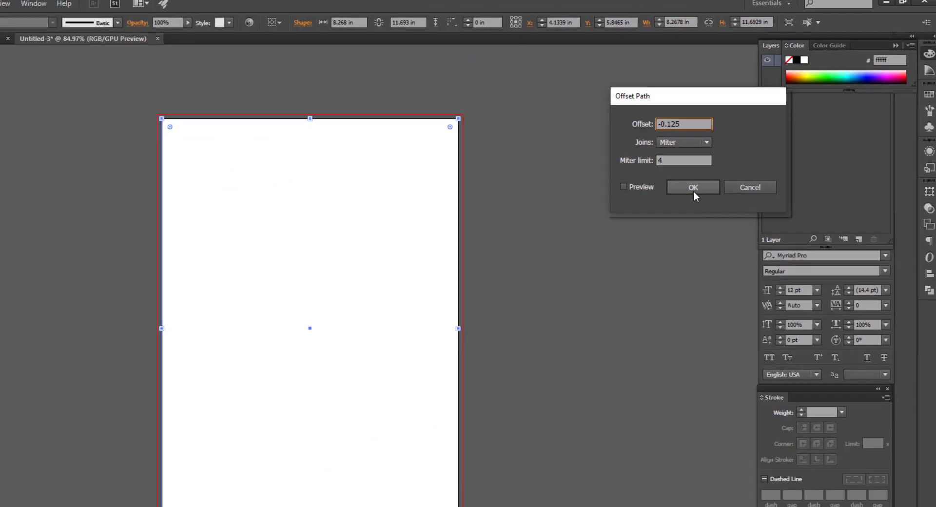
click(511, 312)
Step: Convert the inset rectangle into a guide and lock it
right_click(344, 110)
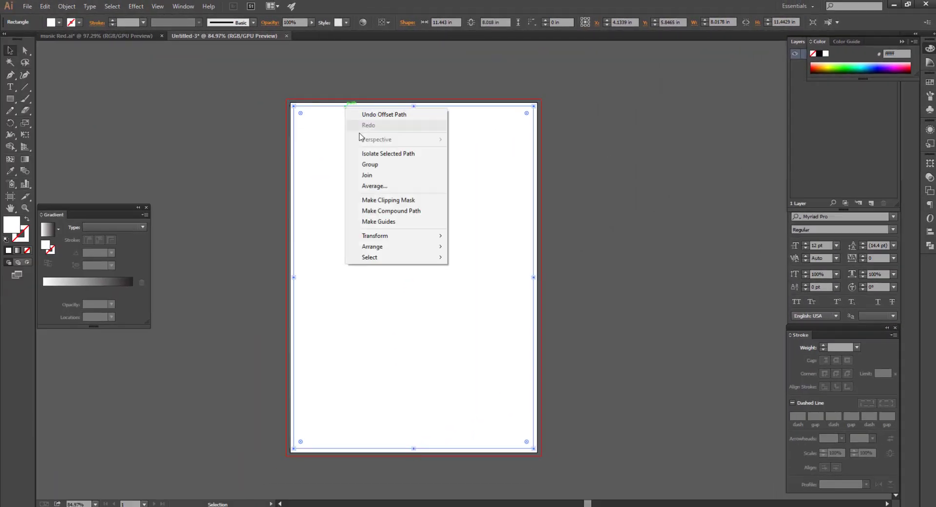
click(380, 225)
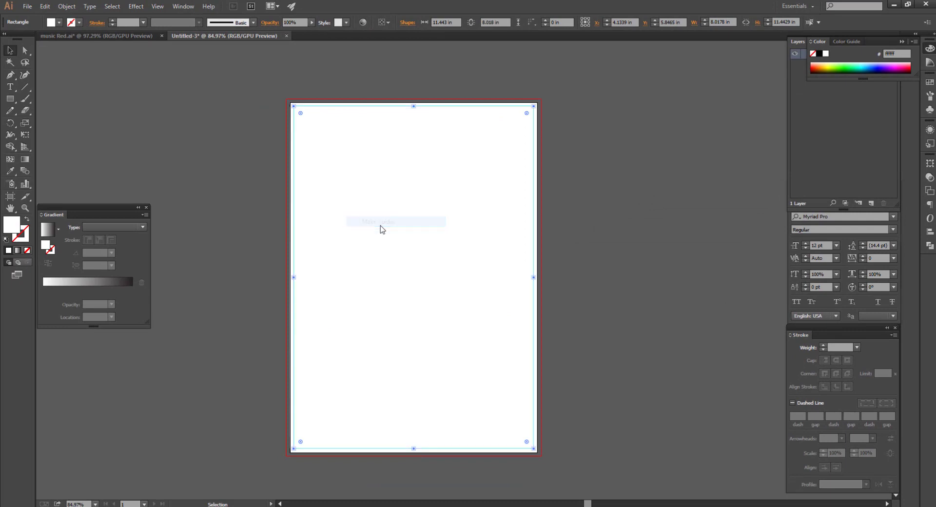
click(197, 139)
click(345, 139)
scroll(298, 96, up, 4)
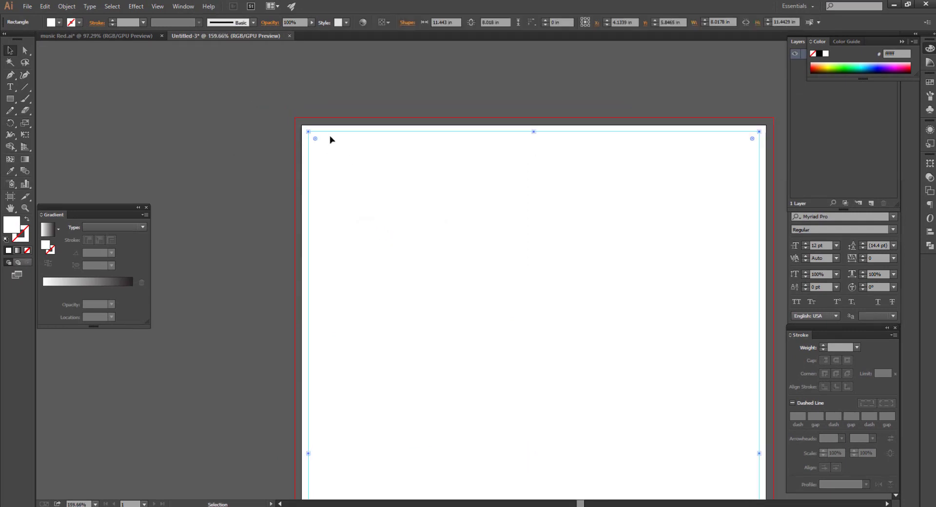
right_click(333, 133)
click(363, 189)
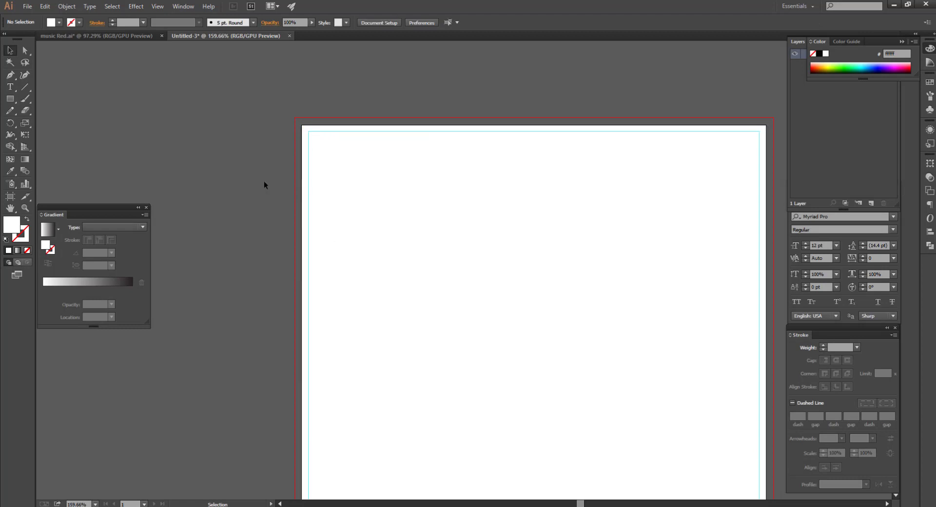
Step: Extend the white background rectangle's corners out to the red bleed line on every side
click(314, 134)
drag(302, 124, 295, 118)
drag(520, 167, 360, 152)
drag(480, 252, 585, 349)
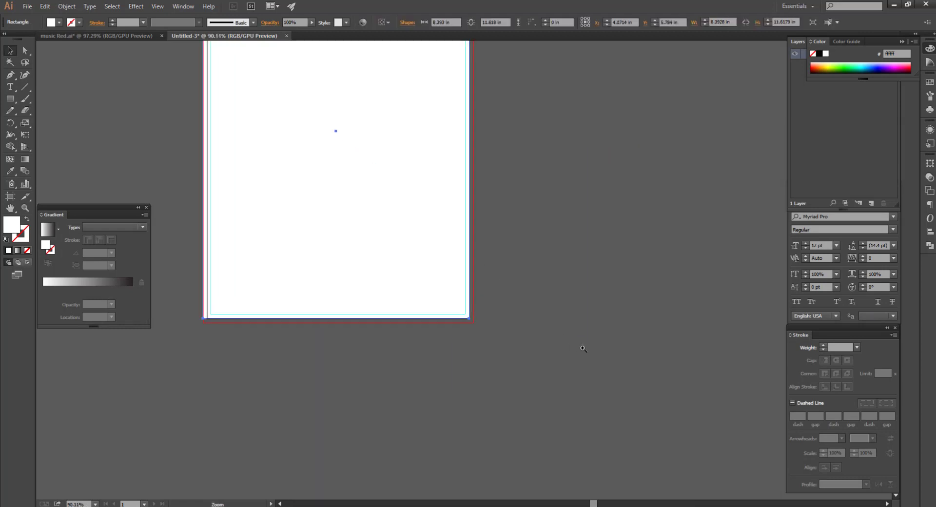
drag(469, 319, 564, 424)
click(476, 358)
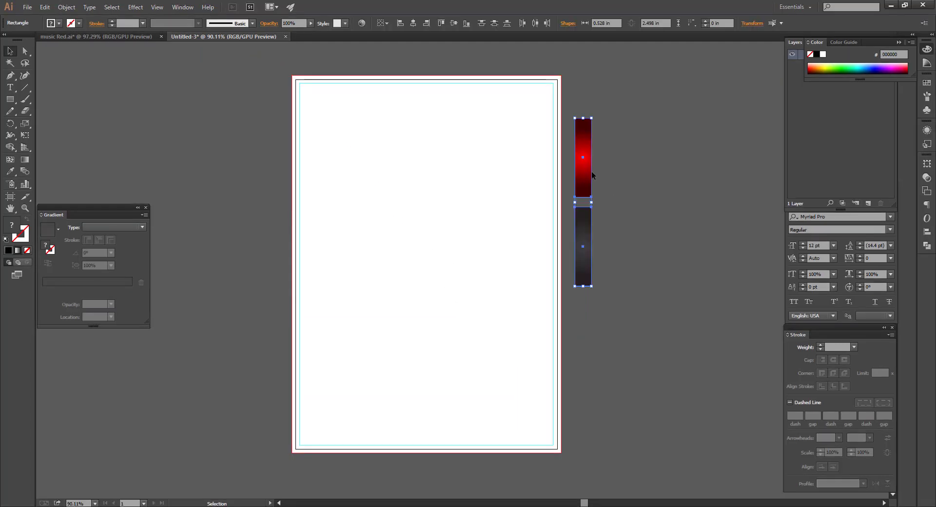
Step: Place the red and dark grey gradient sample rectangles beside the page, aligned with its upper edge
drag(587, 169, 588, 125)
click(680, 153)
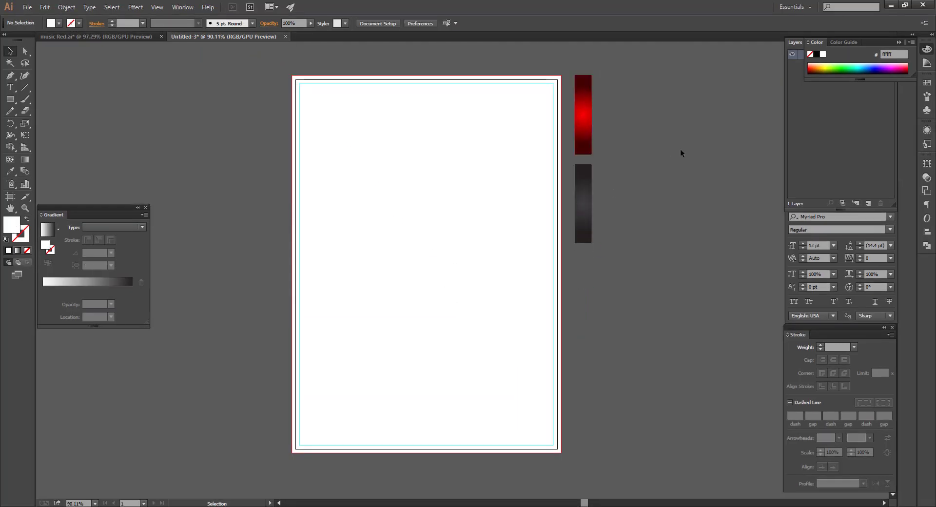
drag(654, 168, 624, 166)
Step: Fill the background rectangle with the red radial gradient sampled from the red sample rectangle
click(451, 211)
key(i)
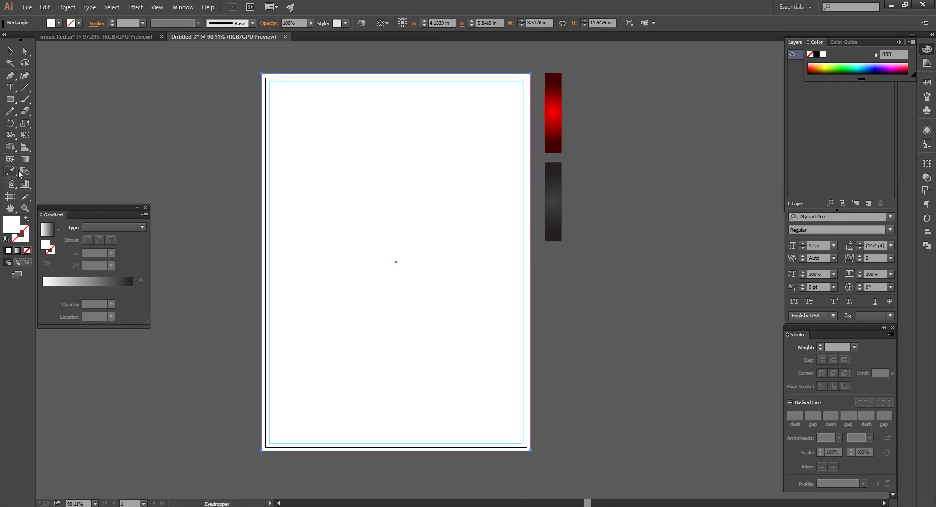
click(560, 94)
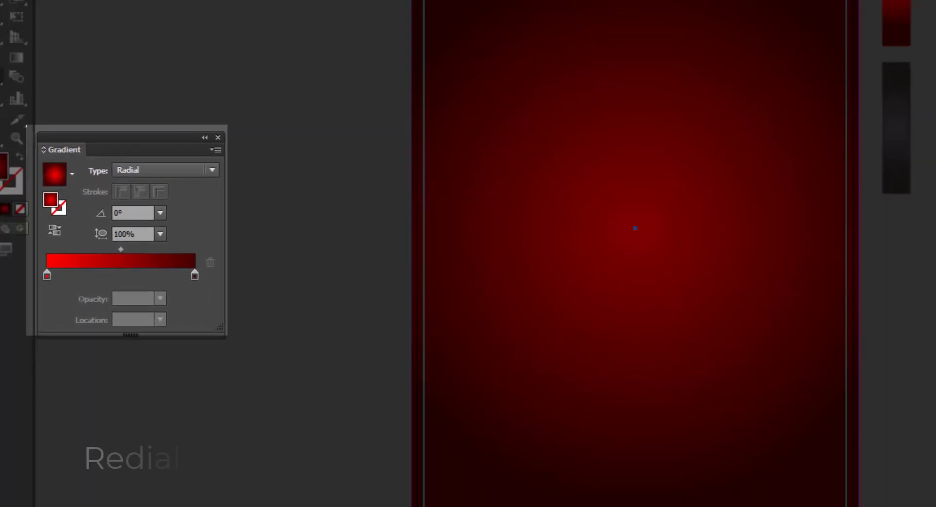
Step: Reposition the background's radial gradient so its bright centre sits above the middle of the page
key(g)
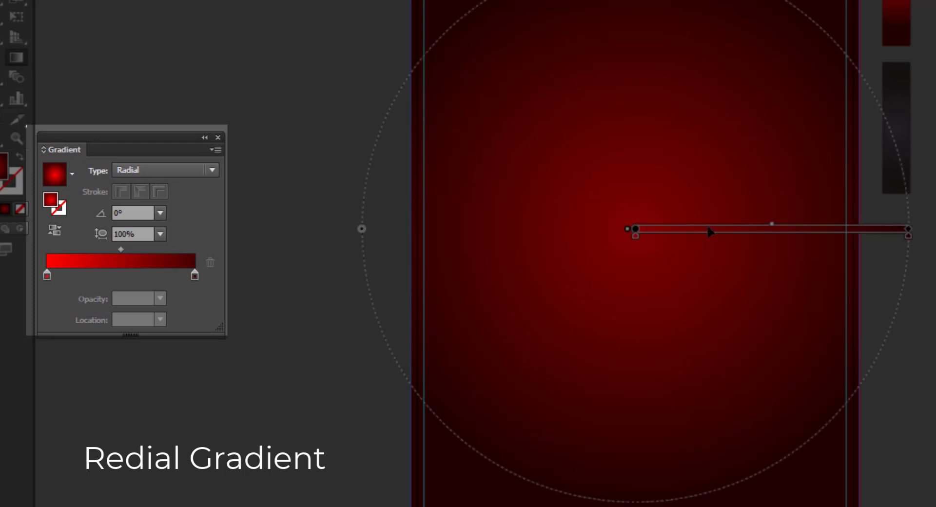
drag(731, 230, 728, 145)
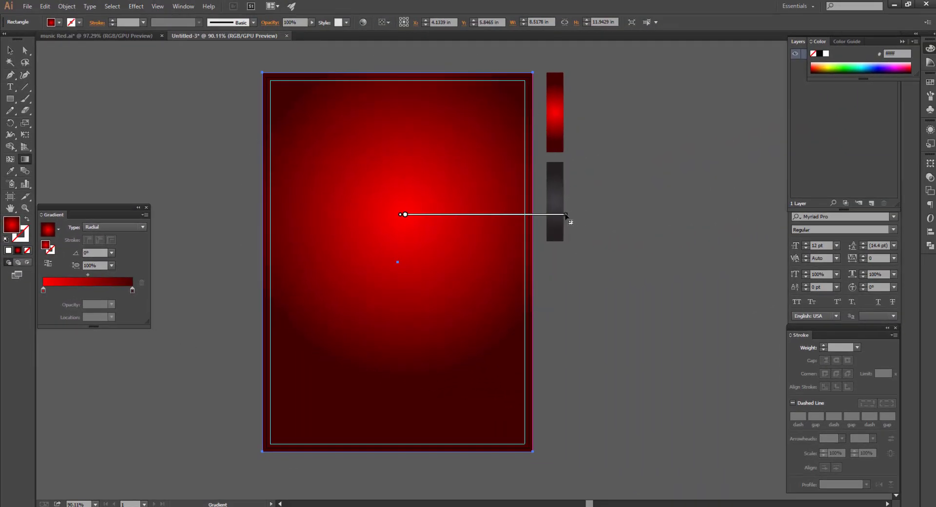
drag(535, 215, 534, 209)
click(10, 51)
click(144, 110)
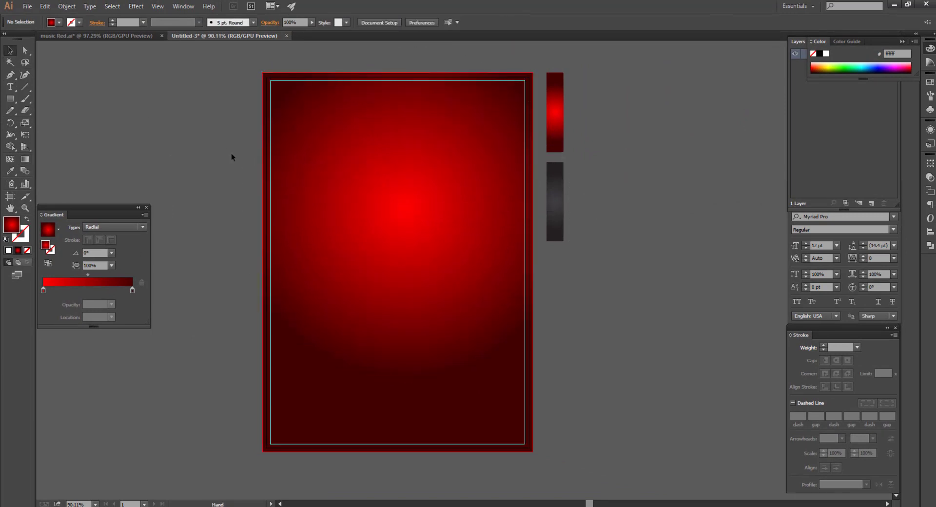
Step: Draw a narrow vertical strip about 1.6 × 11.69 in beside the gradient samples, with the red radial gradient fill
drag(573, 324, 488, 306)
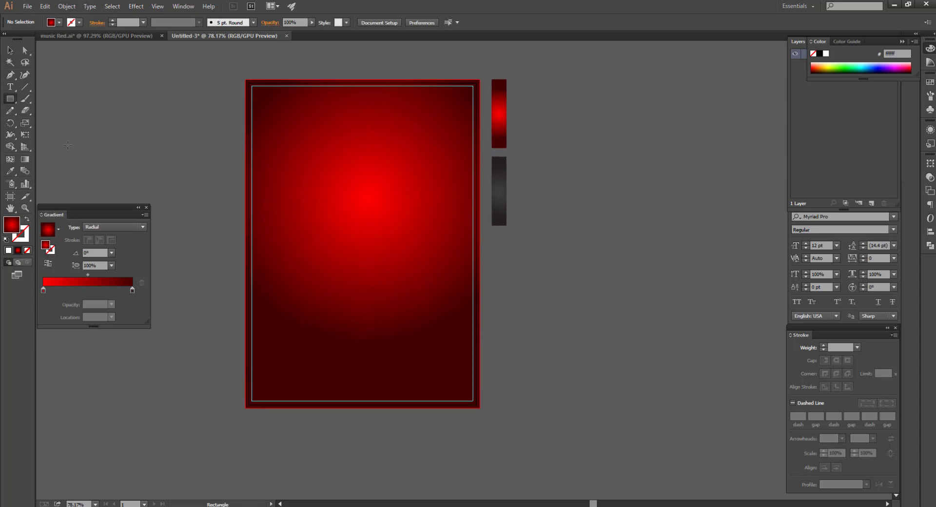
click(10, 50)
drag(191, 69, 180, 84)
drag(557, 205, 526, 201)
drag(483, 92, 527, 367)
key(v)
click(512, 375)
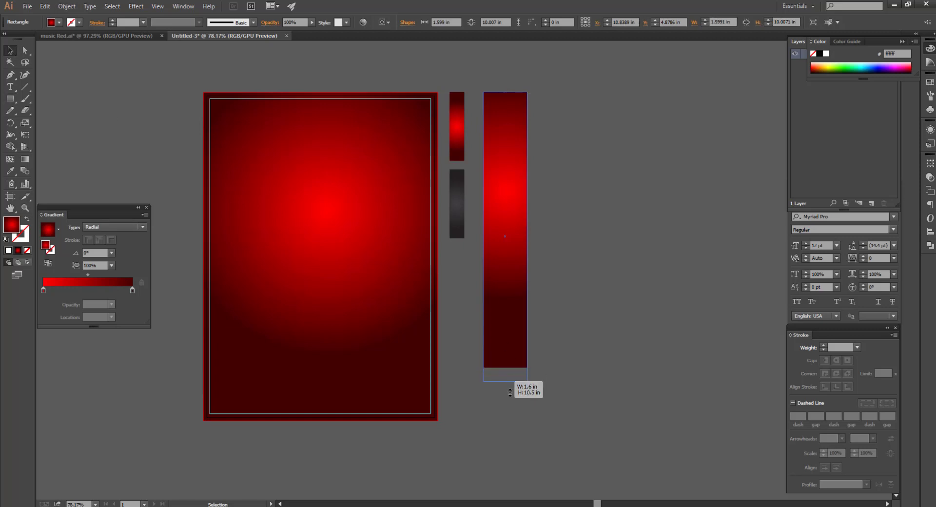
Step: Duplicate the strip about 0.6 in to the right and send the copy to the back
drag(507, 290, 523, 289)
right_click(529, 260)
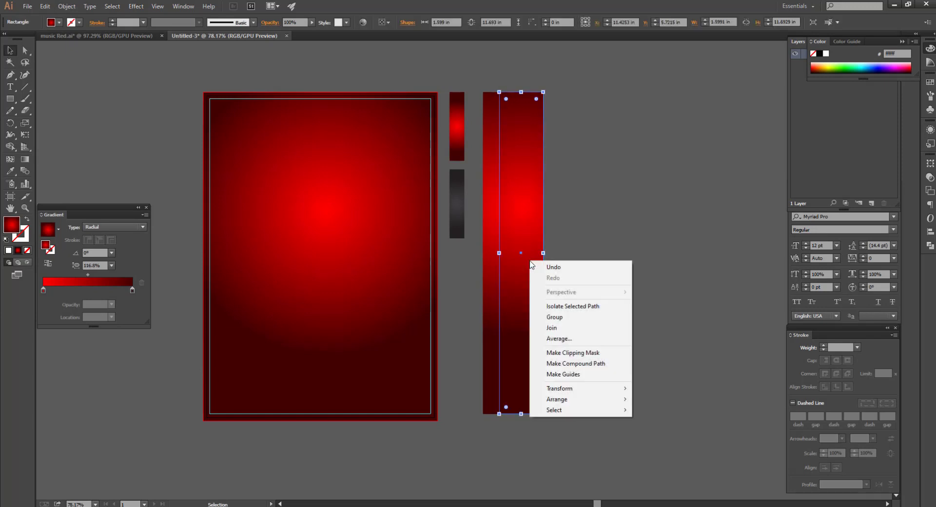
mouse_move(560, 399)
click(663, 431)
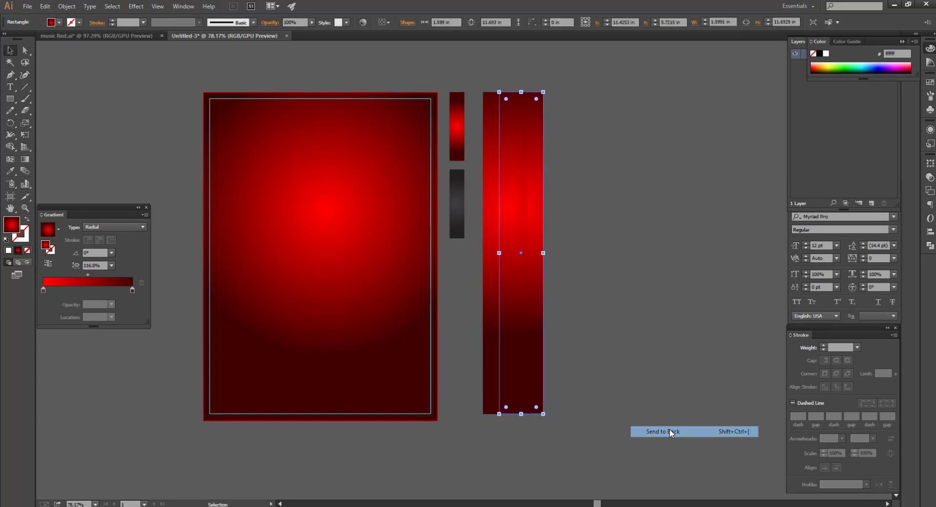
click(613, 327)
Step: Shift the rear strip's radial gradient down and to the right so it contrasts with the front strip
click(538, 229)
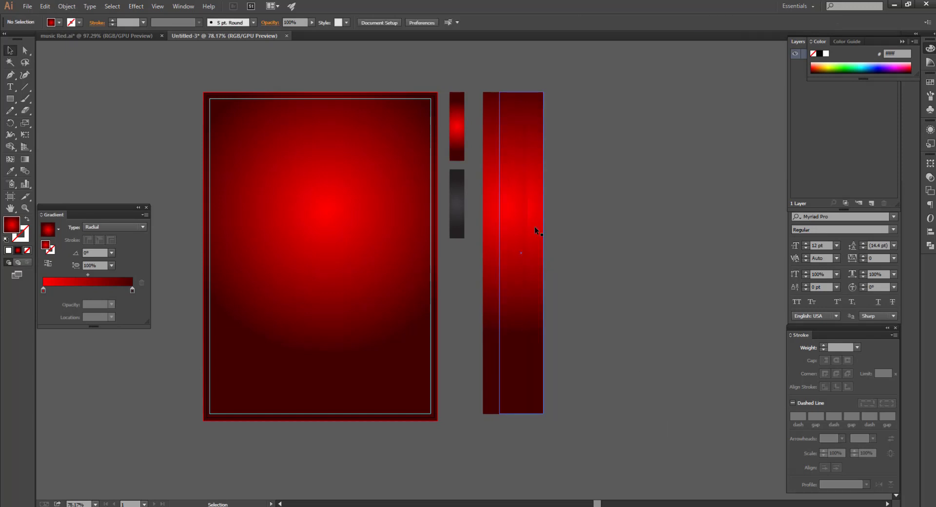
click(25, 161)
drag(520, 207, 537, 245)
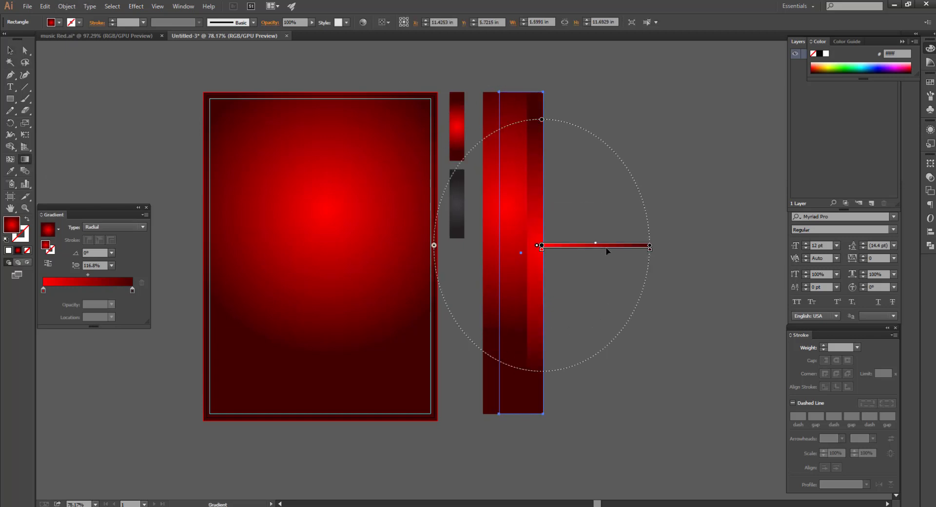
key(v)
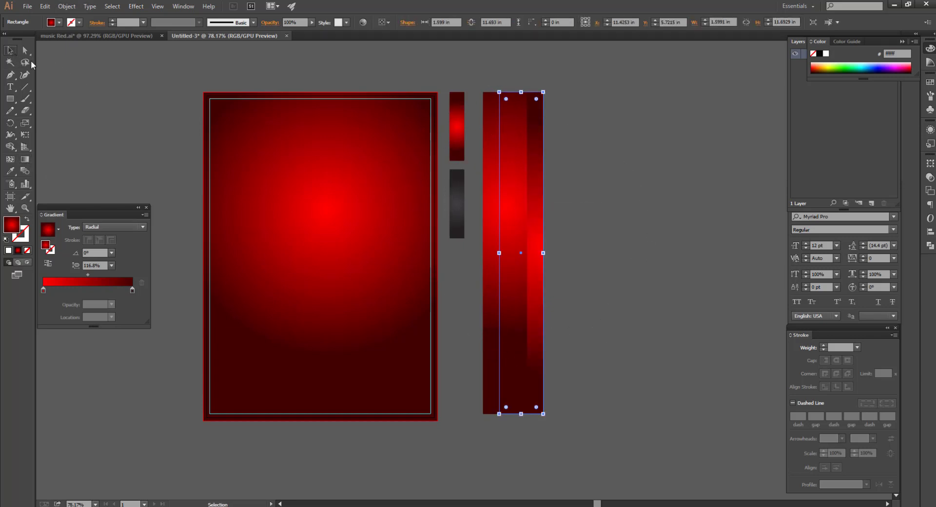
Step: Select the two strips as one group and rotate them by -30°
click(638, 199)
drag(499, 276, 502, 277)
right_click(527, 223)
mouse_move(551, 291)
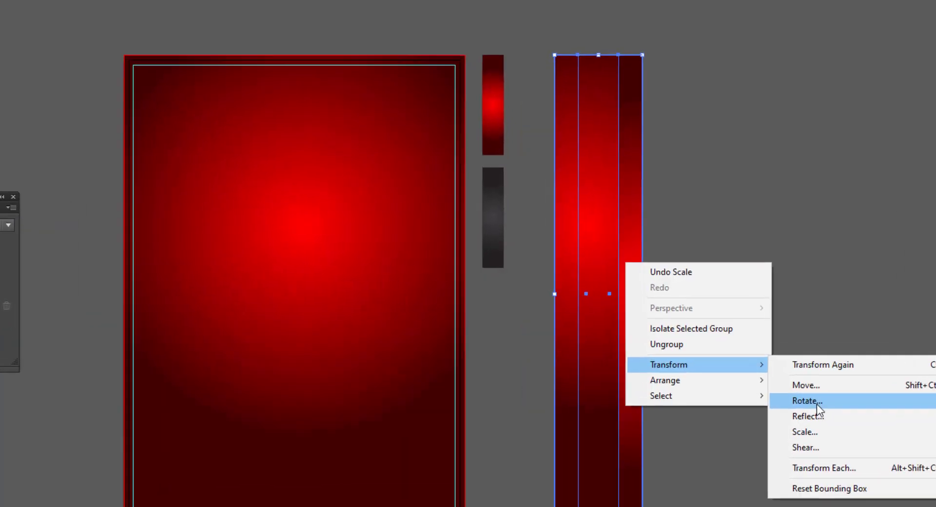
click(650, 316)
text(-)
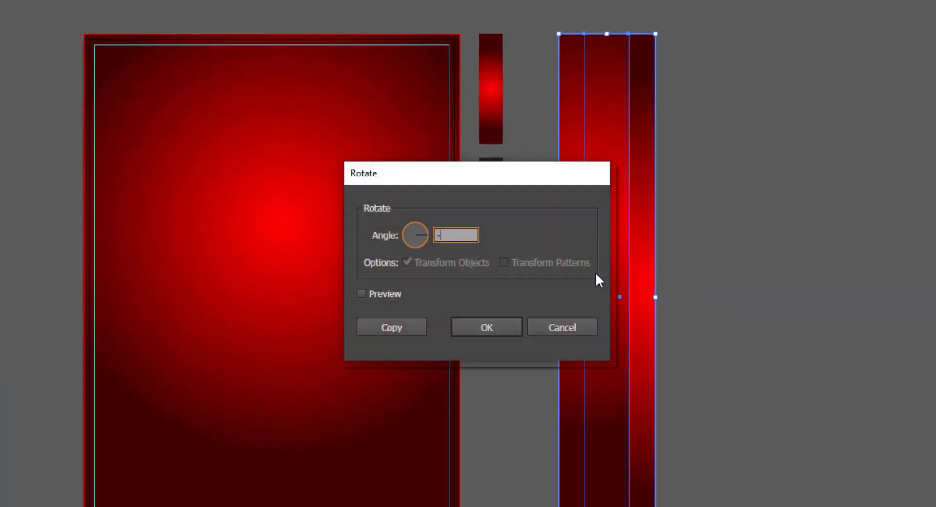
text(30)
key(Return)
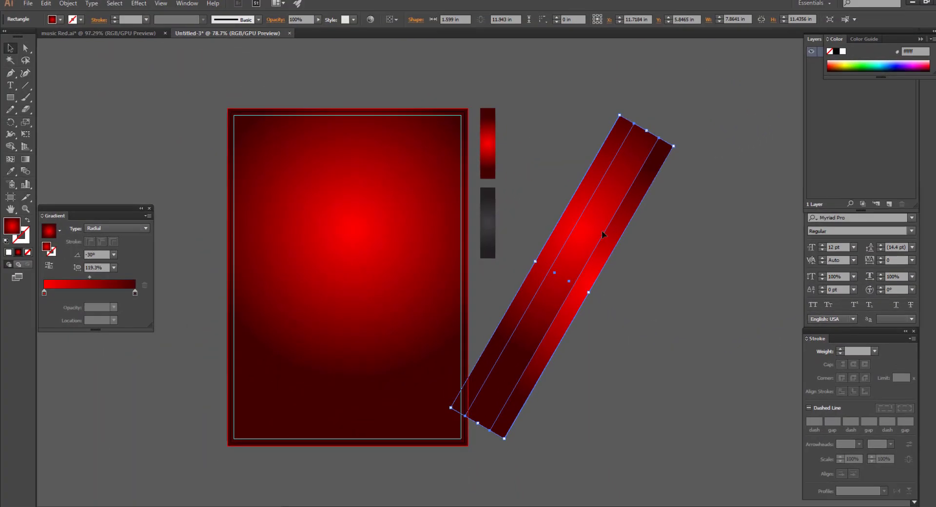
Step: Move the rotated strips onto the background so they cross the page's upper-right edge diagonally
drag(603, 235, 460, 220)
click(612, 267)
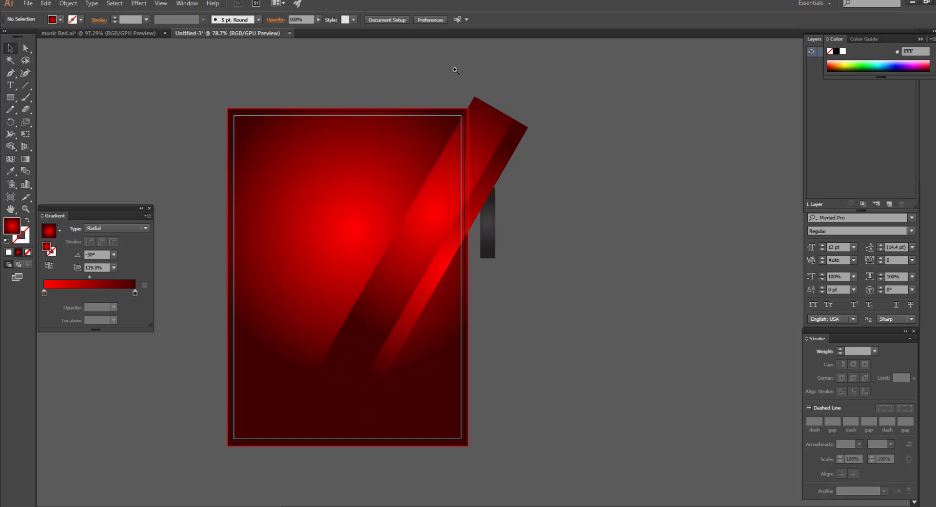
drag(461, 85, 449, 184)
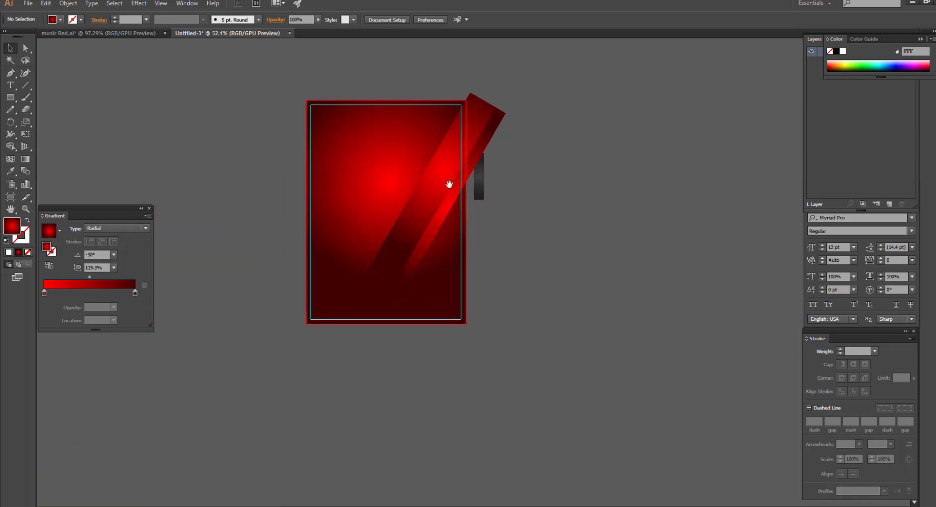
Step: Reflect a copy of the diagonal strips across the vertical axis and place it over the page's upper-left edge as a mirror image
right_click(439, 179)
mouse_move(469, 249)
click(584, 290)
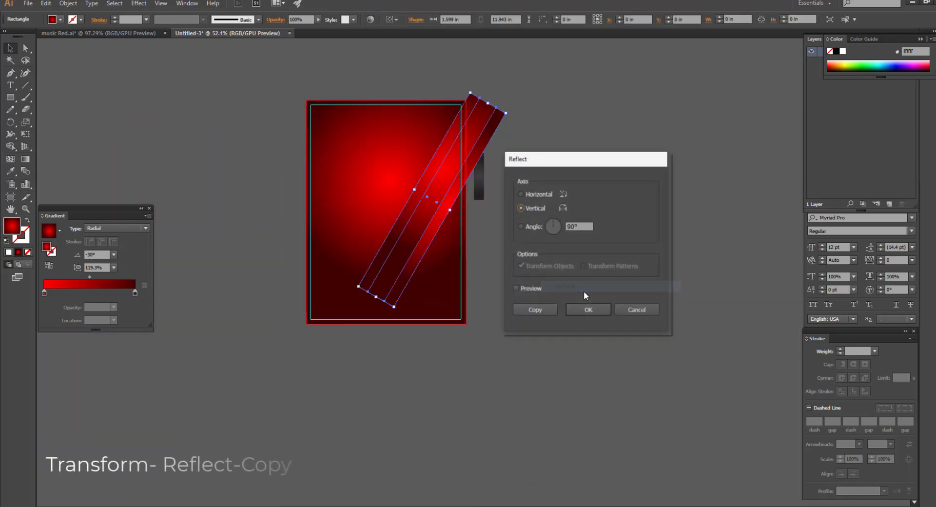
click(545, 309)
drag(422, 184, 330, 182)
click(551, 218)
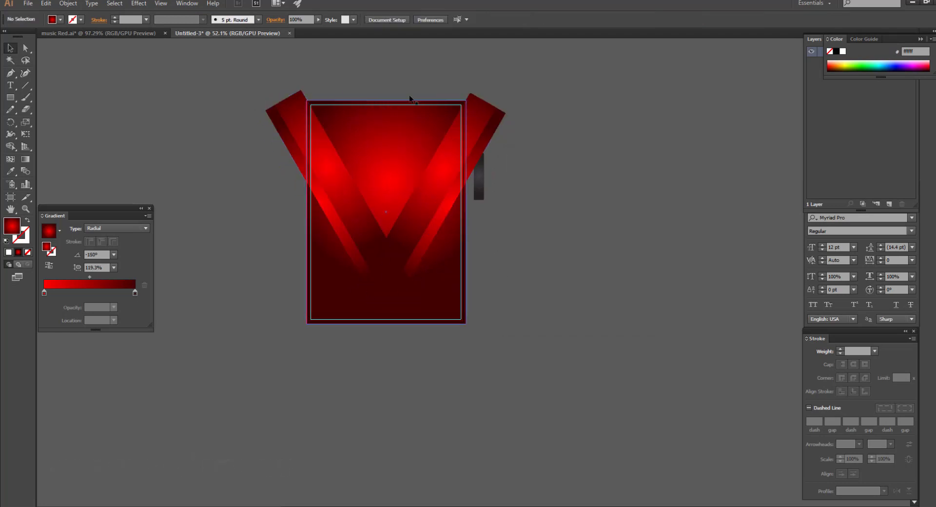
Step: Examine how the inner edges of both strip pairs meet the page's upper corners
drag(367, 71, 470, 161)
drag(440, 72, 469, 176)
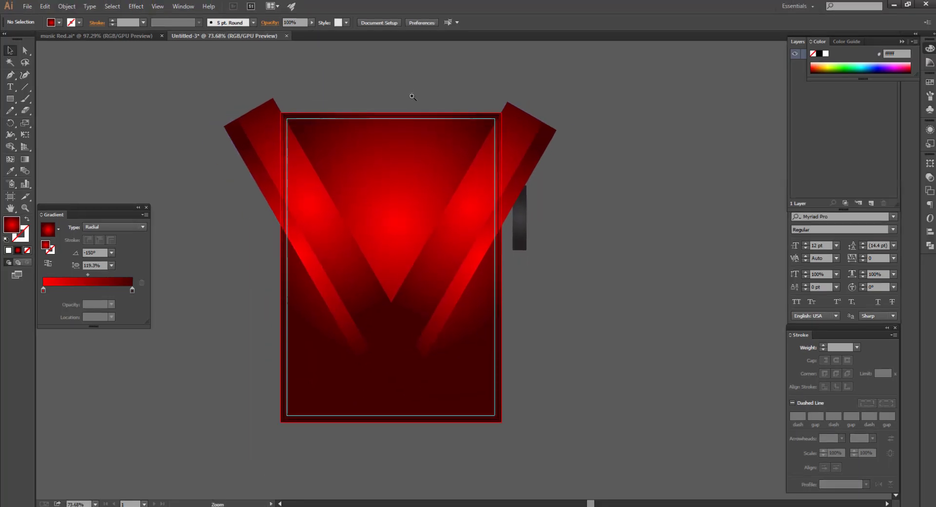
drag(172, 104, 307, 231)
drag(279, 181, 279, 186)
click(401, 132)
drag(608, 160, 140, 115)
drag(665, 155, 302, 176)
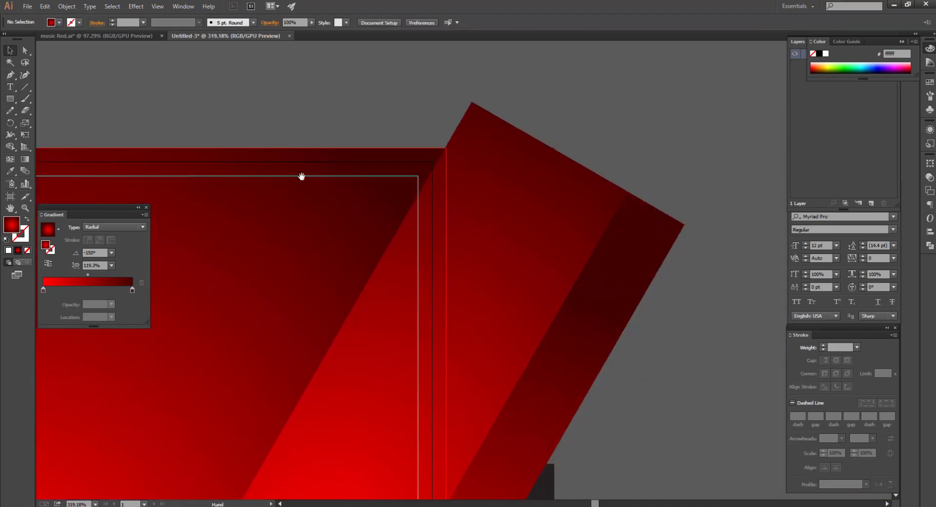
drag(631, 130, 344, 109)
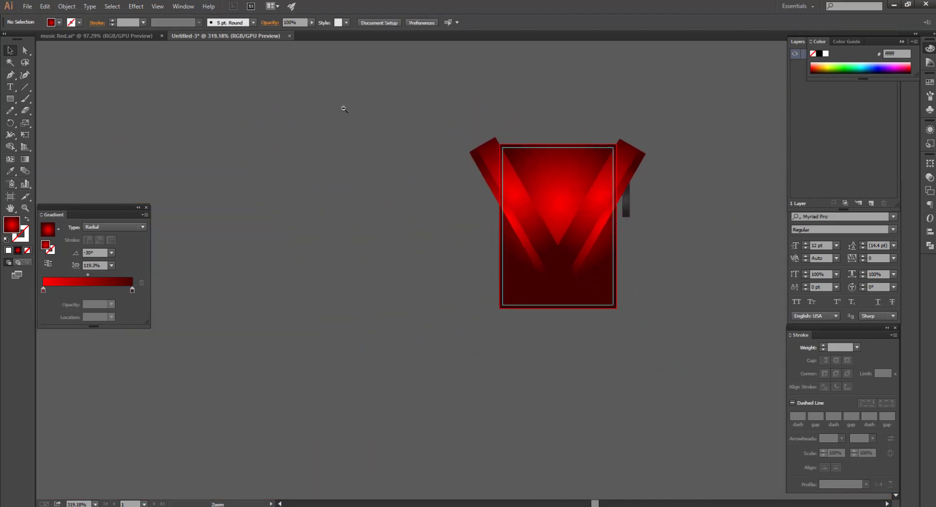
Step: Move the dark grey and red gradient swatches out beside the page, keeping the right-hand strips in their place
drag(642, 191, 626, 216)
drag(535, 128, 614, 220)
click(482, 210)
shift+click(490, 244)
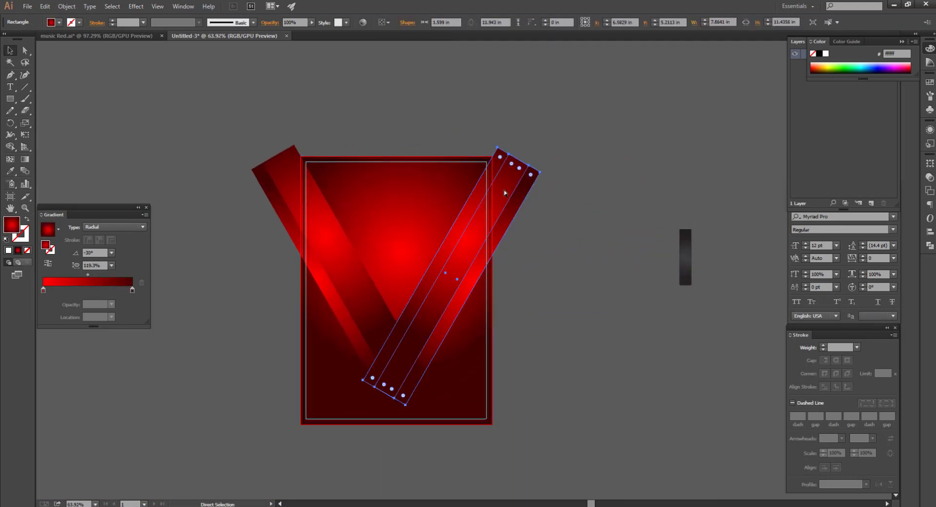
key(Delete)
drag(584, 202, 587, 203)
click(559, 279)
key(ctrl+f)
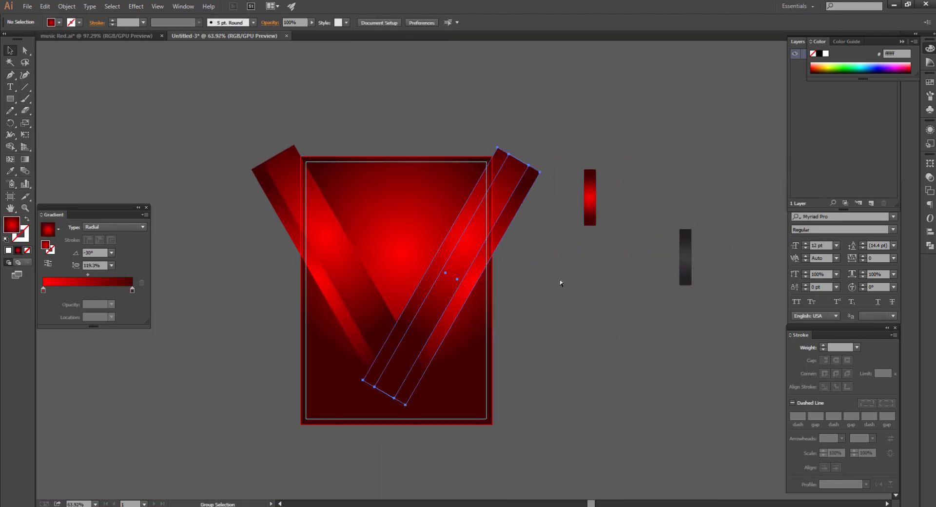
click(560, 279)
Step: Draw a rectangle about 8.52 by 2.25 in across the full width of the page's bottom, filled with the red radial gradient
drag(548, 263, 591, 254)
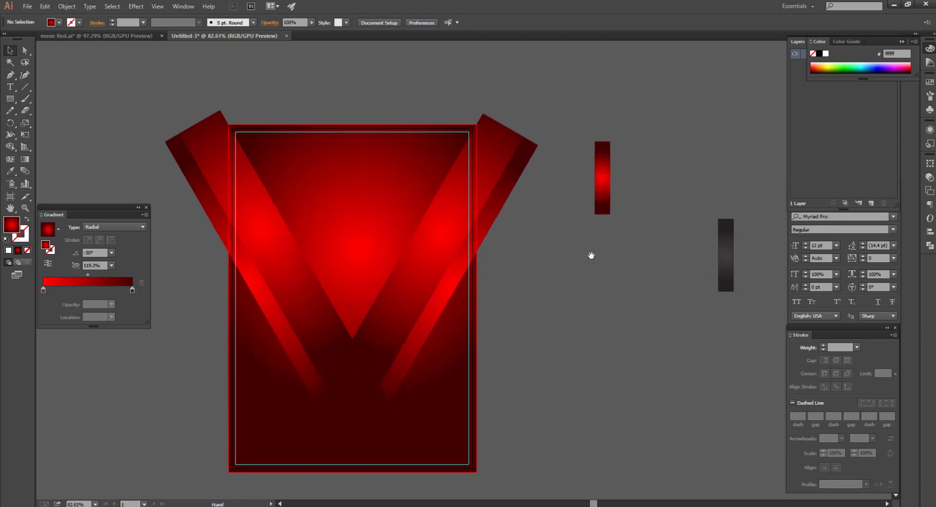
drag(548, 383, 566, 341)
click(390, 334)
shift+click(345, 354)
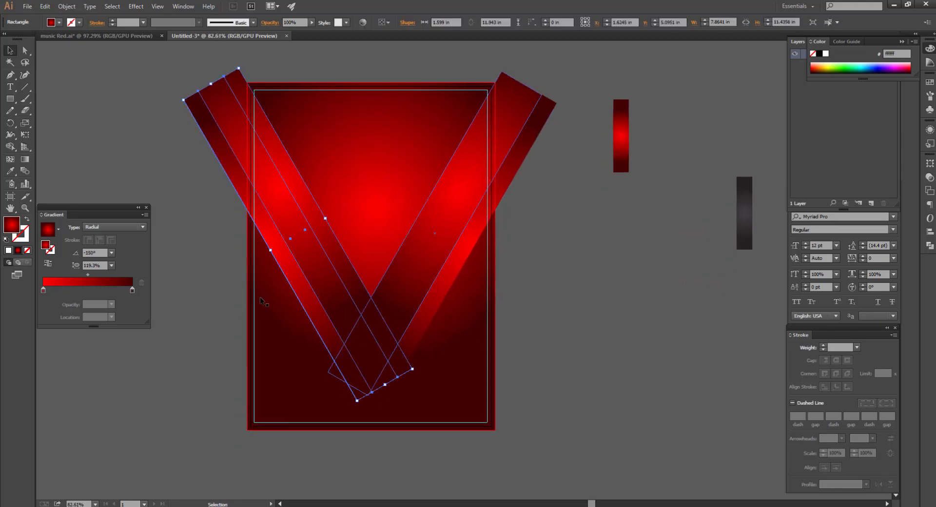
click(9, 99)
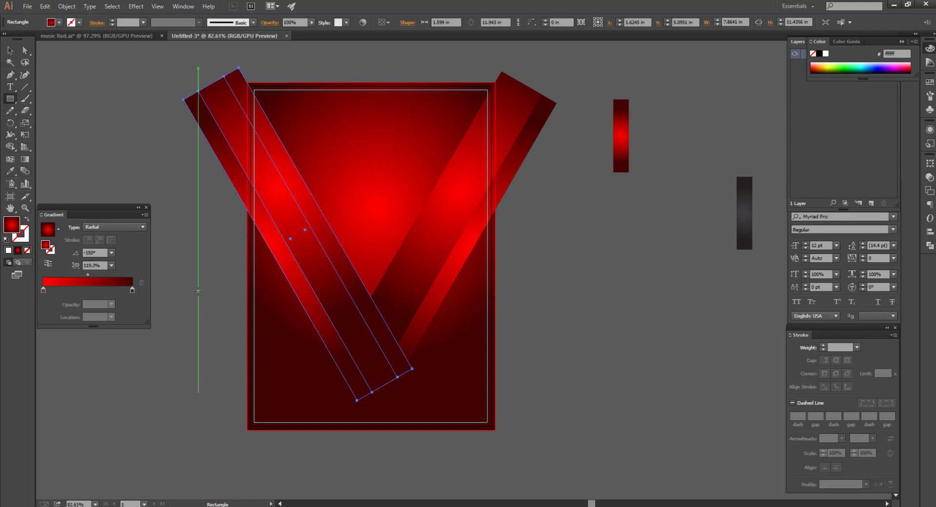
click(198, 291)
click(495, 275)
key(ctrl+shift+a)
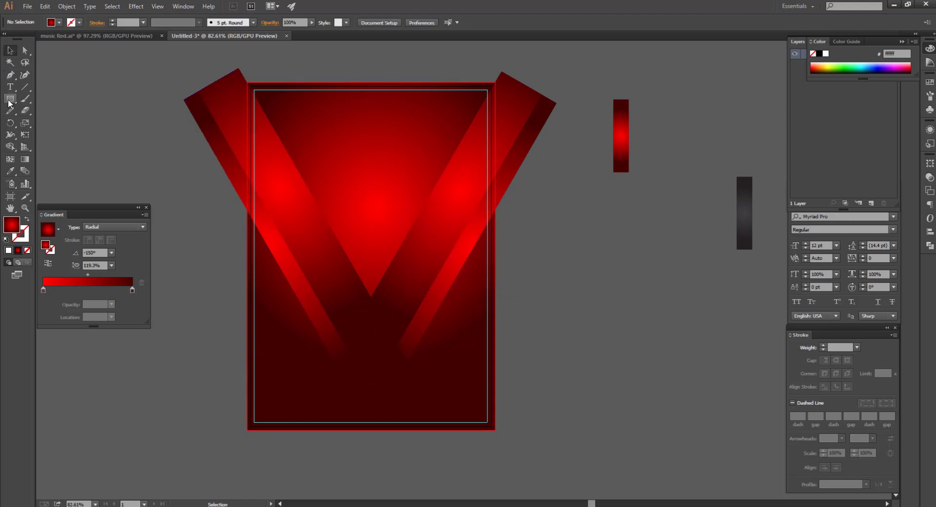
drag(247, 363, 495, 430)
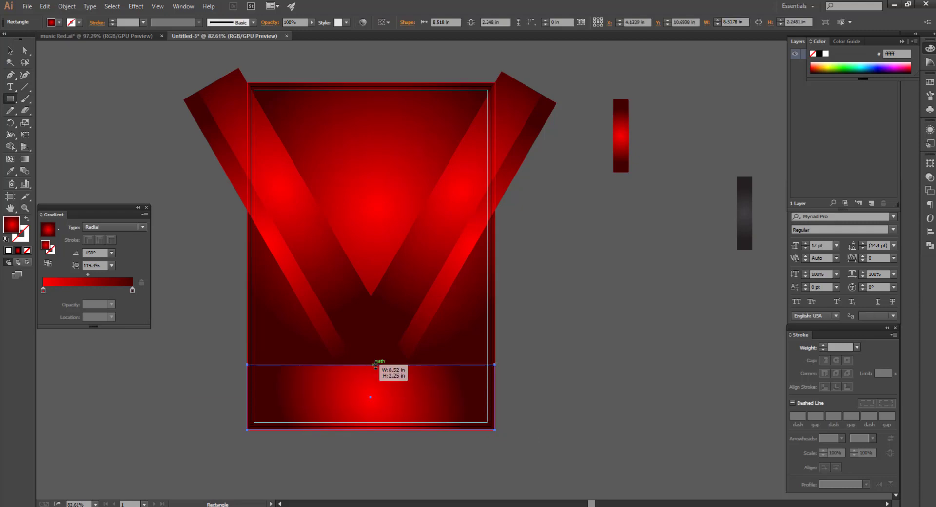
key(v)
click(234, 213)
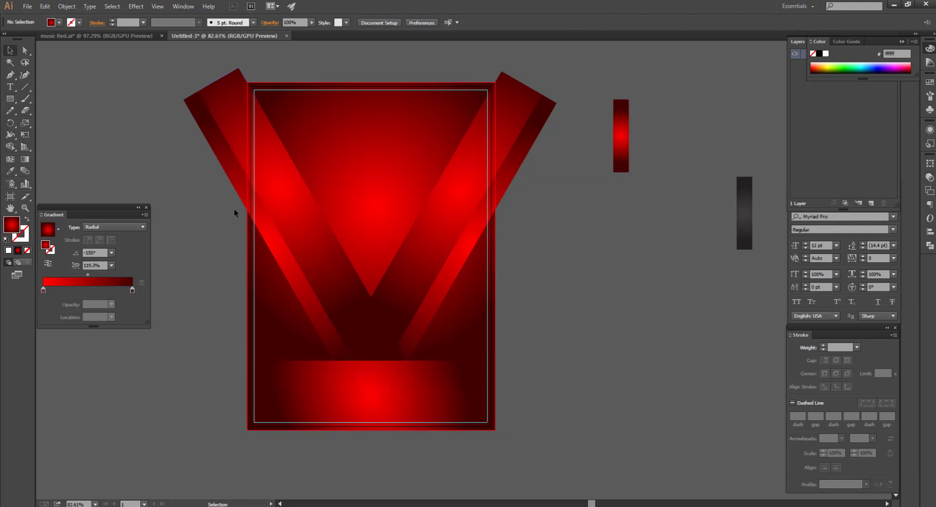
Step: Extend the bottom rectangle upward to a height of about 2.52 in
drag(234, 213, 437, 249)
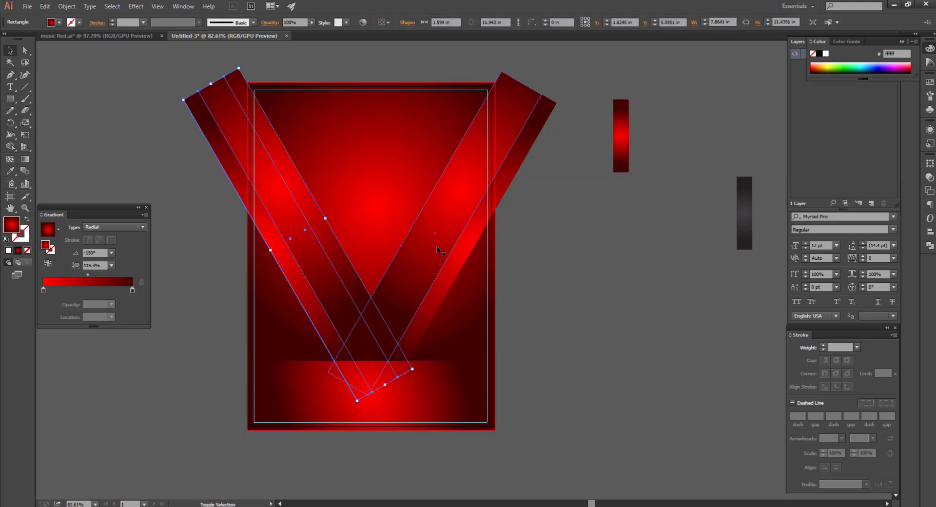
click(570, 376)
click(449, 393)
drag(371, 361, 372, 356)
click(536, 346)
click(317, 254)
shift+click(282, 253)
shift+click(423, 254)
shift+click(460, 253)
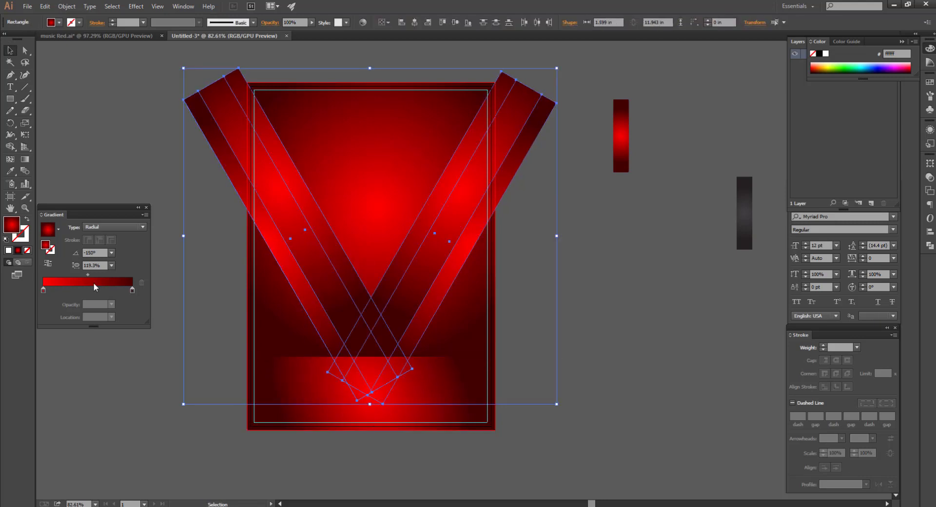
click(10, 147)
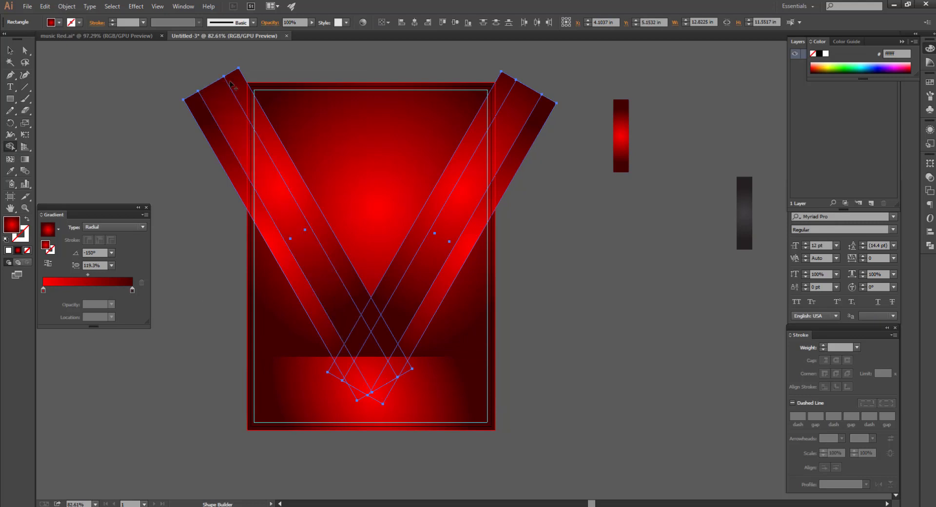
click(11, 50)
click(204, 312)
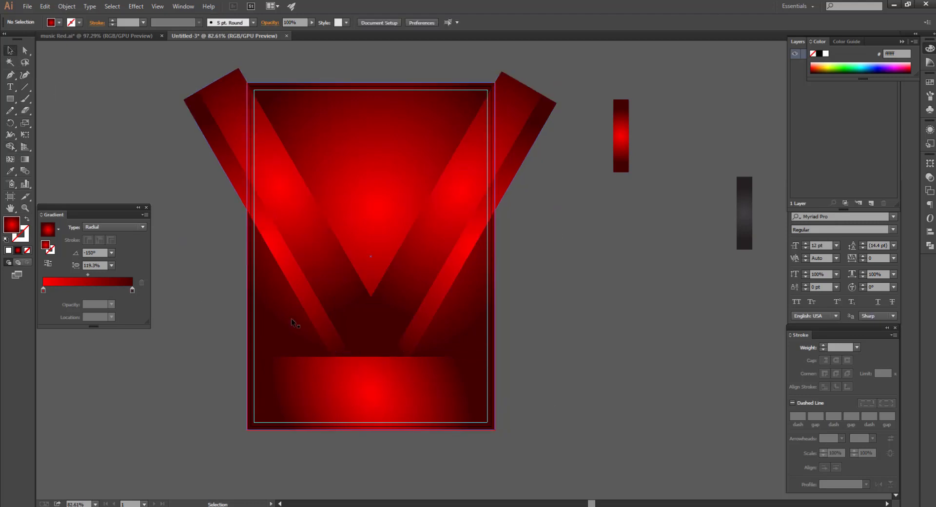
Step: Select the four strips and the bottom rectangle and merge the overlapping strip ends into the rectangle with the Shape Builder
click(327, 273)
shift+click(294, 273)
shift+click(448, 273)
shift+click(416, 280)
shift+click(422, 408)
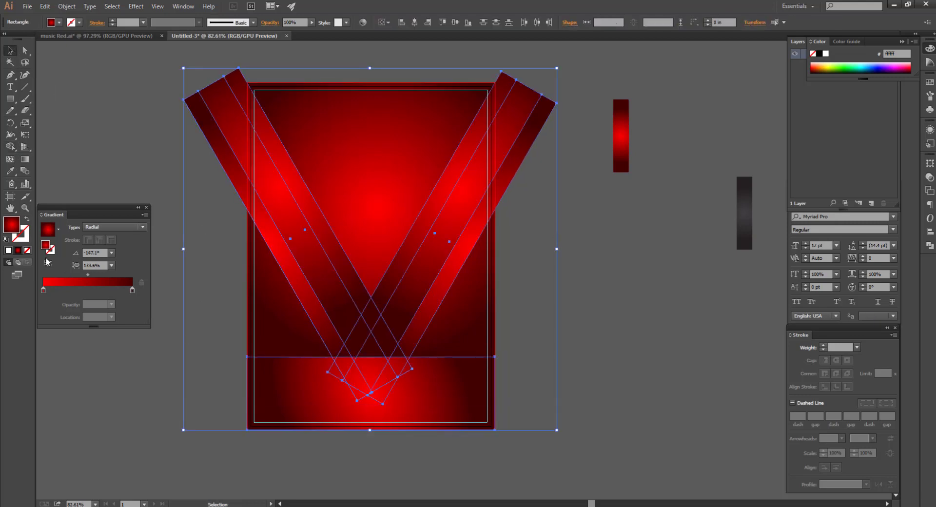
click(13, 149)
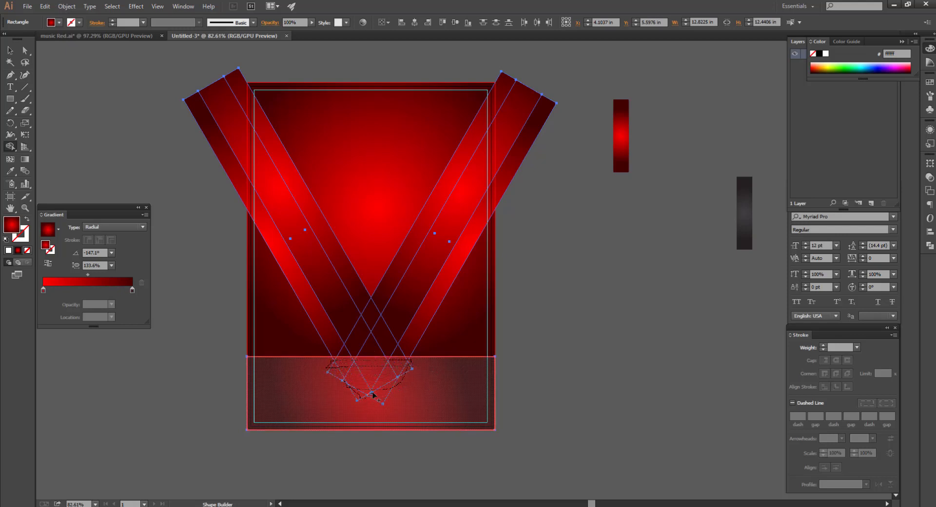
click(372, 395)
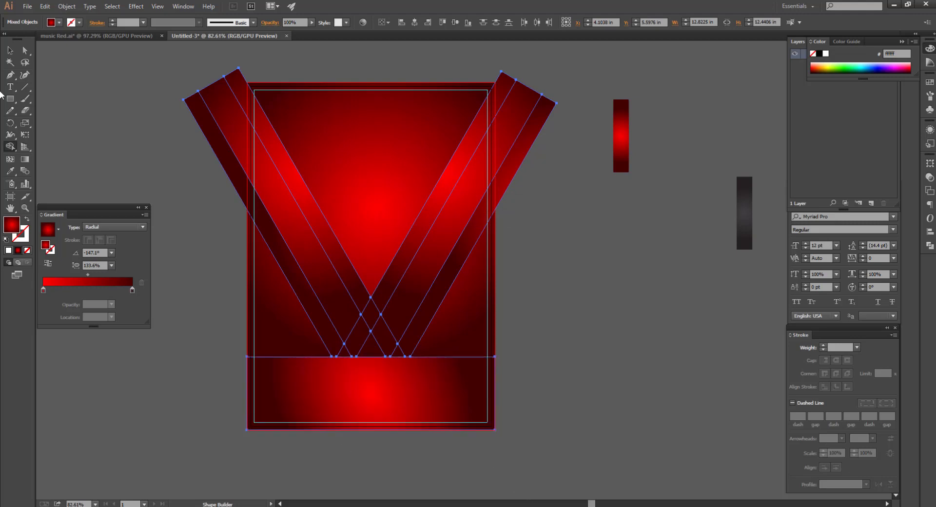
Step: Fill the bottom rectangle with the gradient sampled from the dark grey swatch
click(319, 407)
key(i)
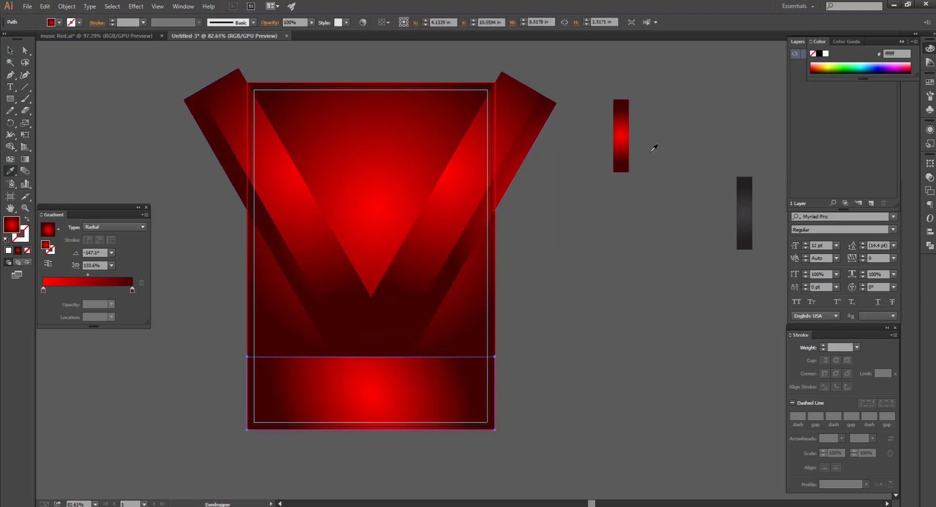
click(753, 209)
key(v)
click(167, 100)
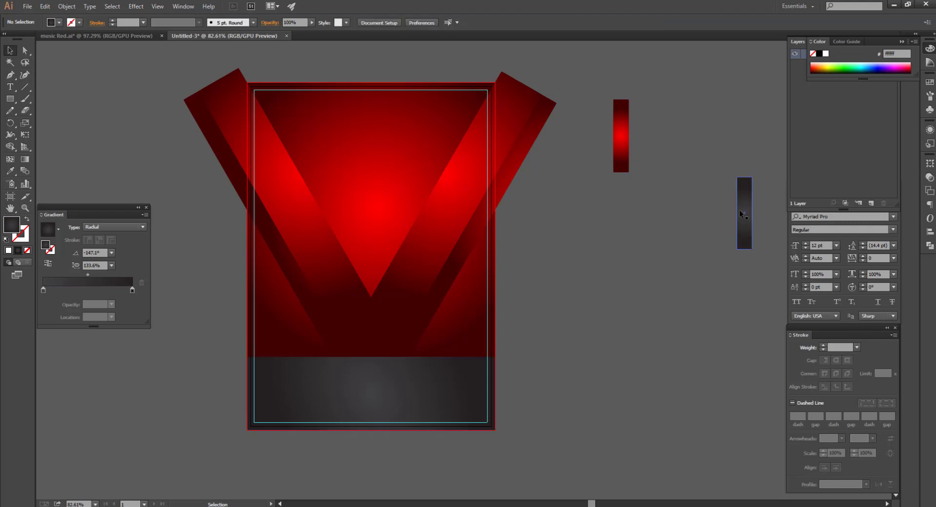
Step: Place the dark grey swatch directly below the red one and resample its gradient onto the bottom rectangle
drag(739, 212, 617, 215)
scroll(528, 408, up, 1)
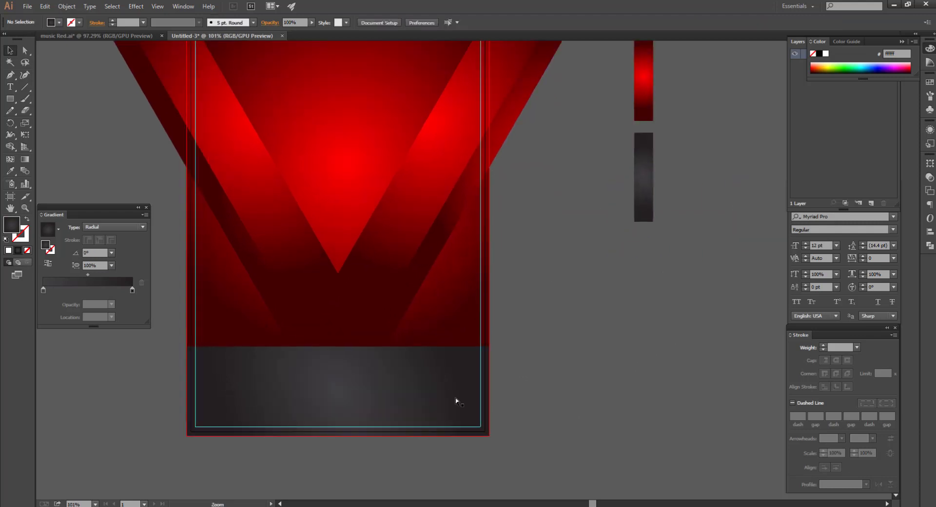
click(468, 401)
click(16, 170)
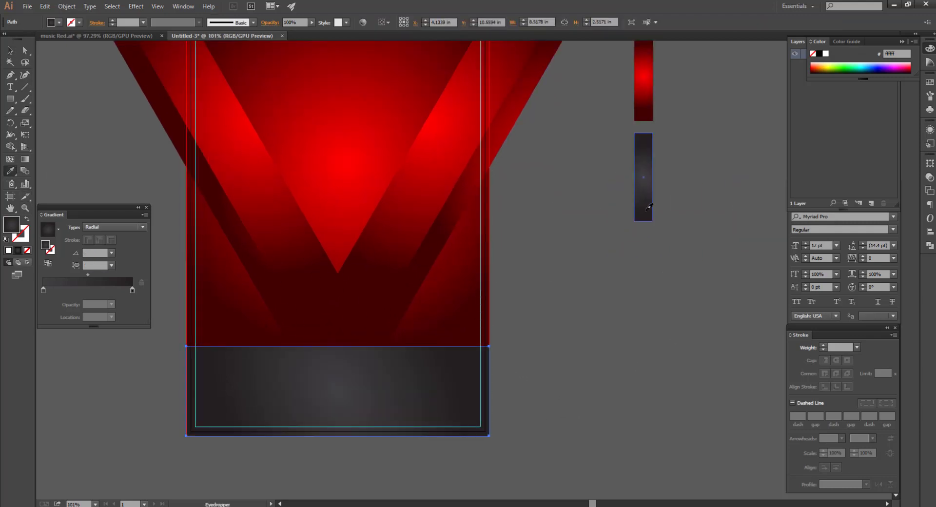
key(v)
click(608, 317)
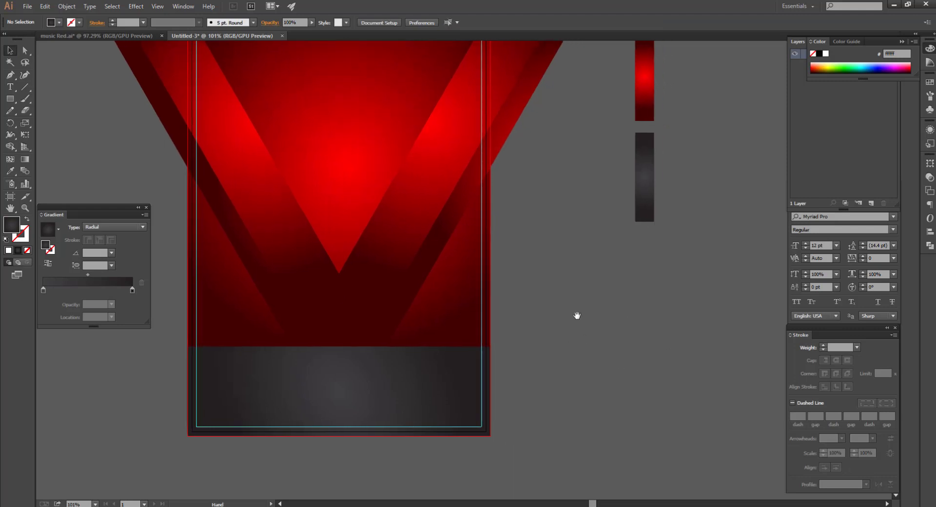
Step: Select both strip groups and merge their crossing regions above the grey band into one triangle with the Shape Builder
scroll(577, 315, down, 1)
drag(595, 271, 590, 307)
click(408, 334)
shift+click(295, 289)
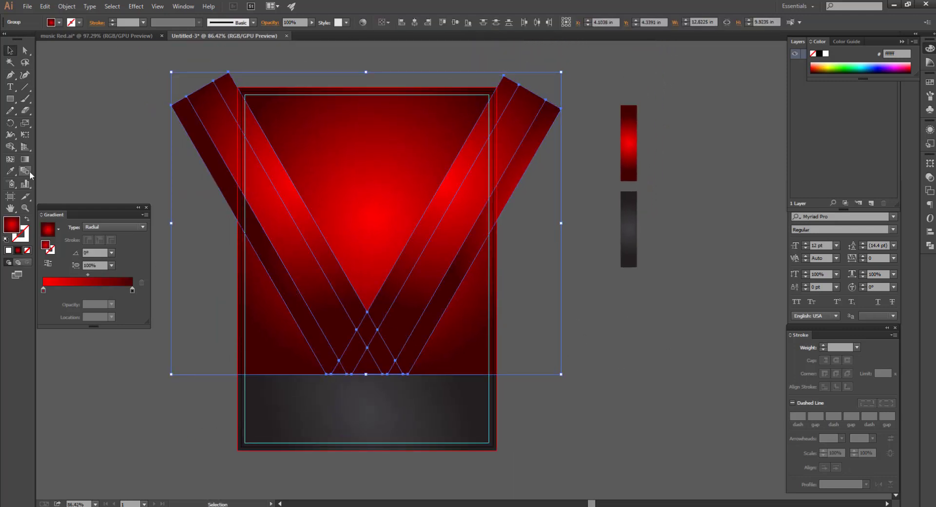
key(shift+m)
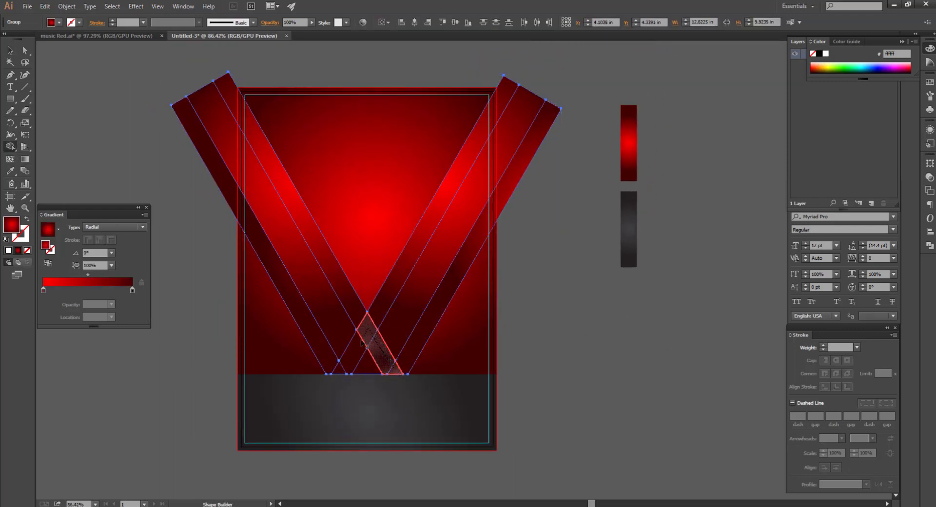
drag(363, 372, 367, 369)
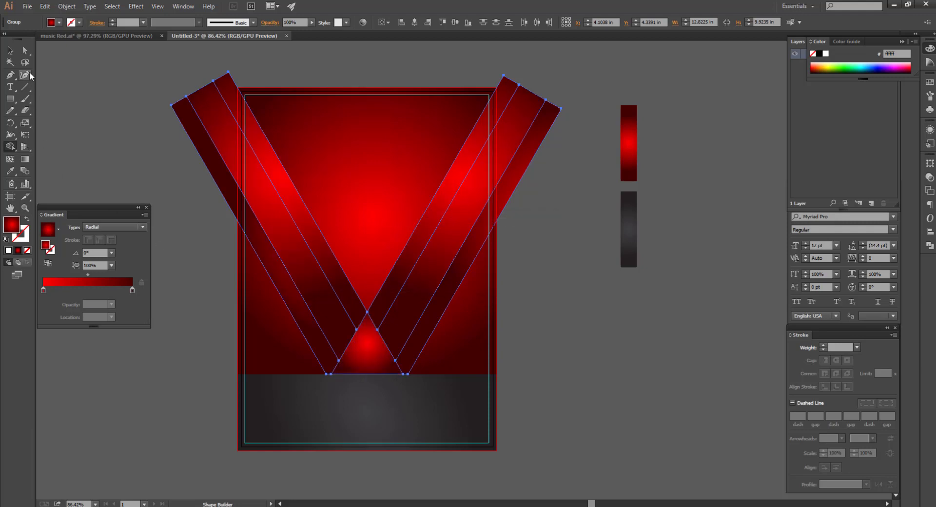
click(10, 50)
click(630, 395)
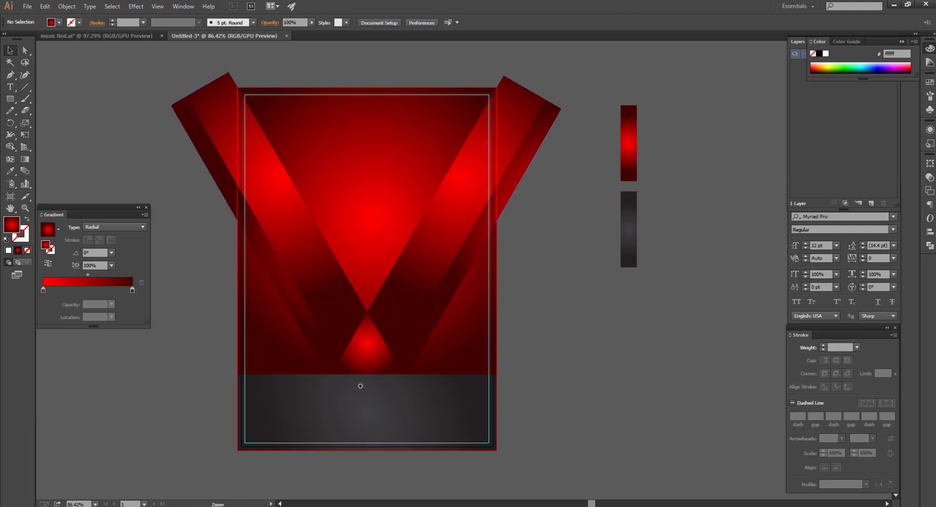
Step: Ungroup the strip group containing the merged triangle and select the triangle on its own
drag(351, 378, 371, 395)
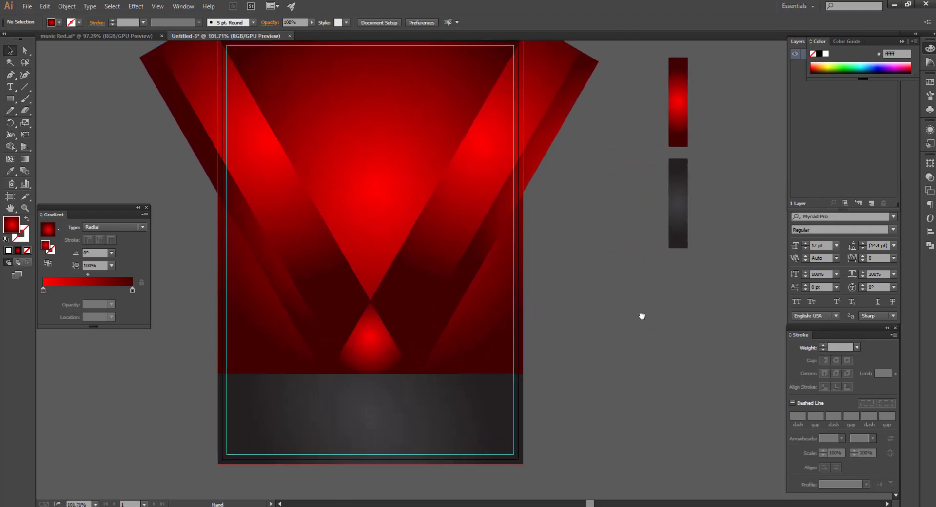
scroll(633, 322, up, 1)
click(372, 365)
right_click(373, 364)
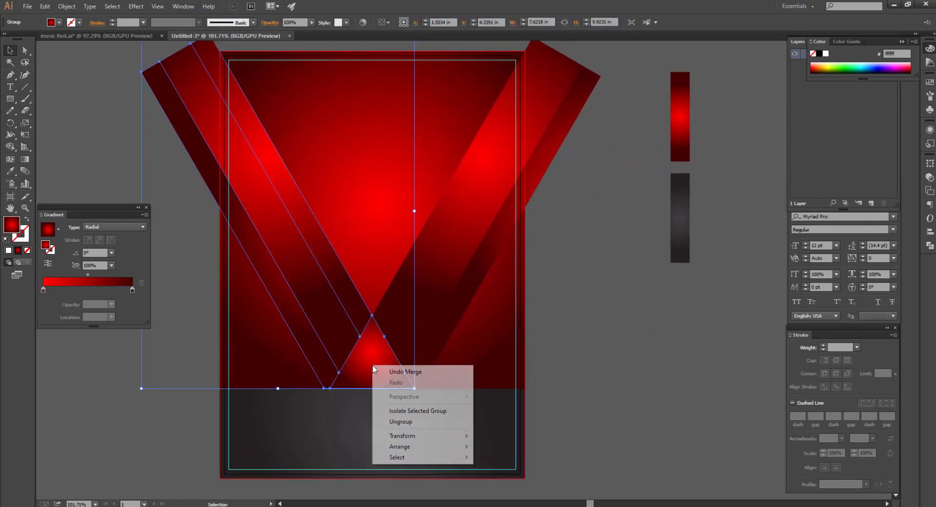
click(390, 423)
click(371, 368)
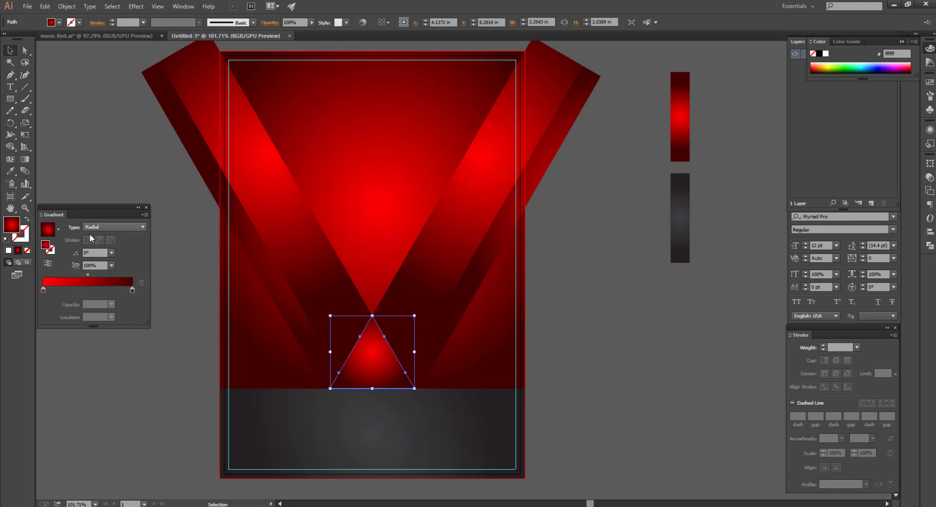
Step: Change the triangle's fill to a linear gradient running at -90° from its apex down to its base
click(115, 237)
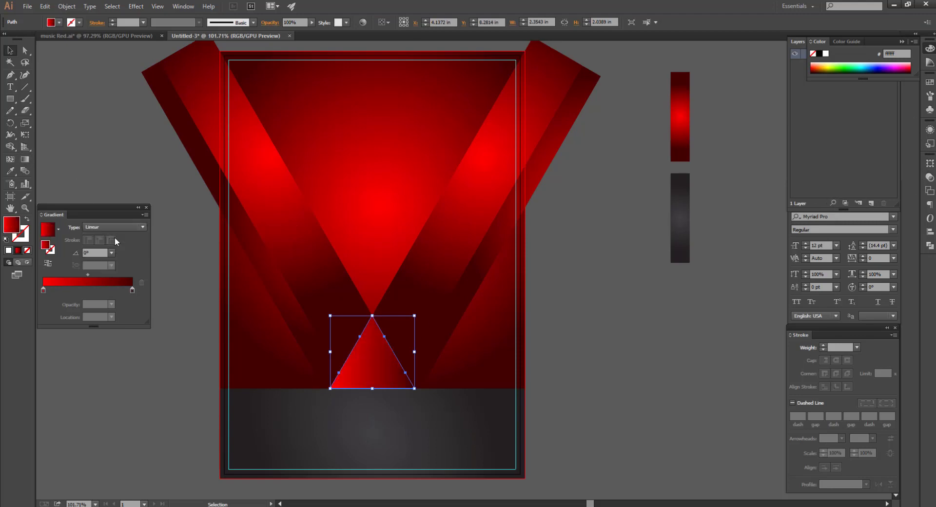
click(27, 160)
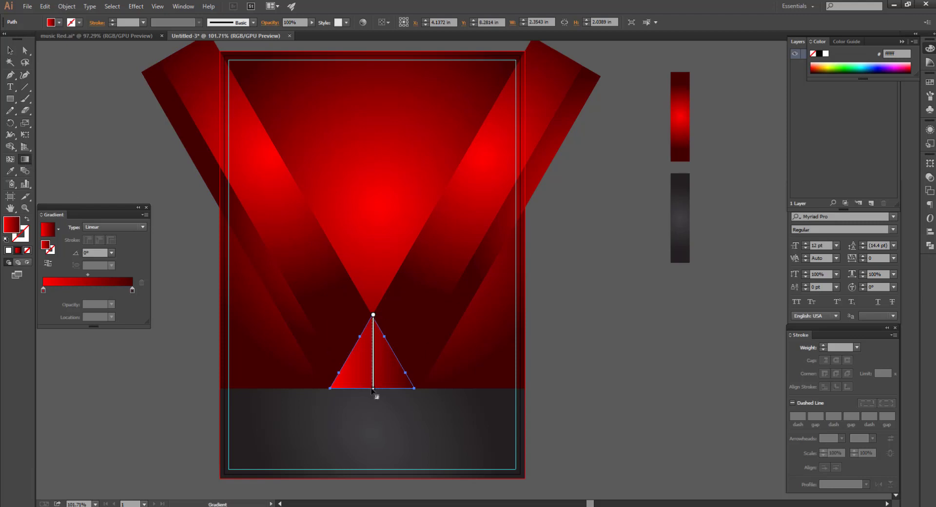
drag(372, 390, 373, 389)
key(v)
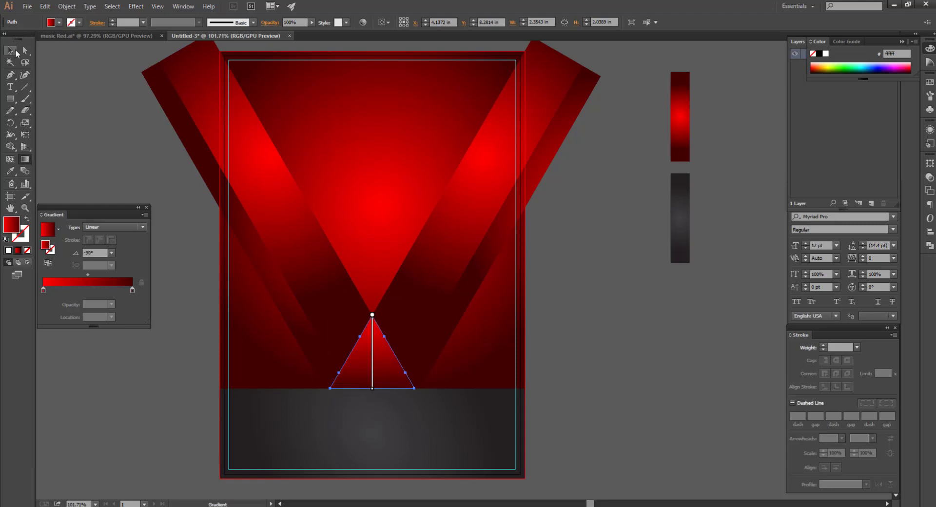
Step: Create an inset copy of the triangle above the grey band with an Offset Path of -0.125 in and mitered joins
click(390, 365)
click(67, 6)
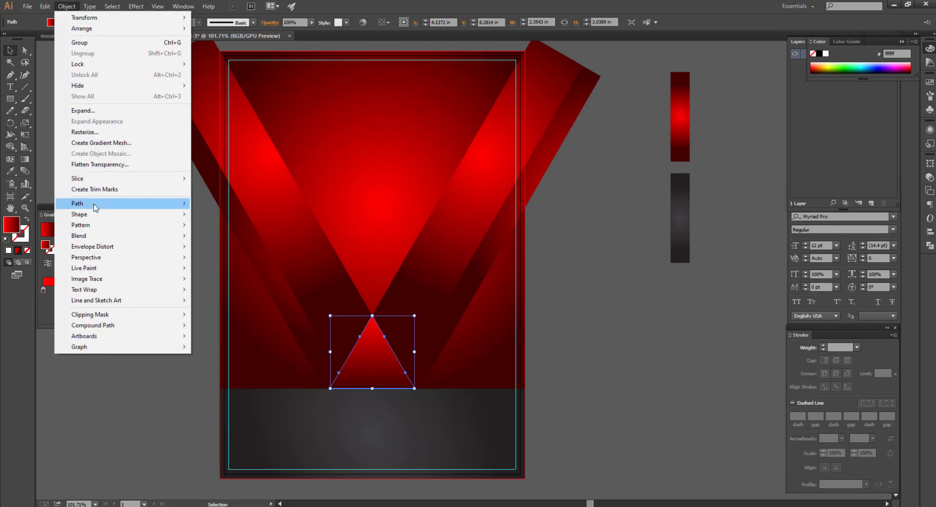
mouse_move(77, 204)
click(219, 240)
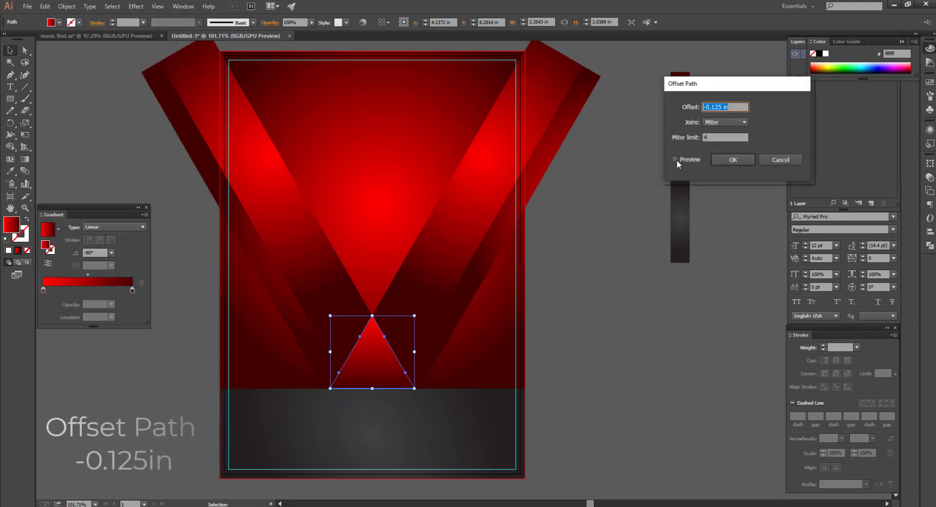
click(676, 160)
click(731, 160)
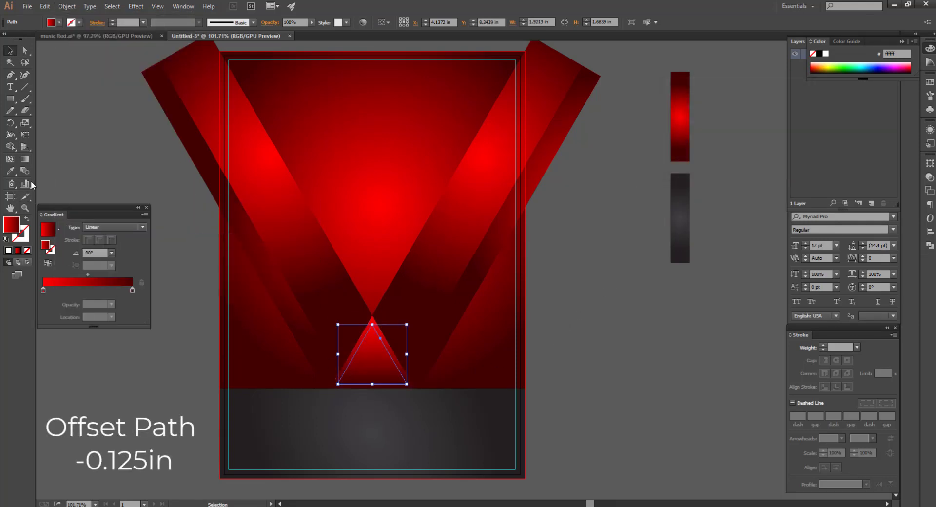
Step: Adjust the inset triangle's linear gradient midpoint so the red fades sooner towards its base
click(127, 153)
click(408, 348)
click(375, 363)
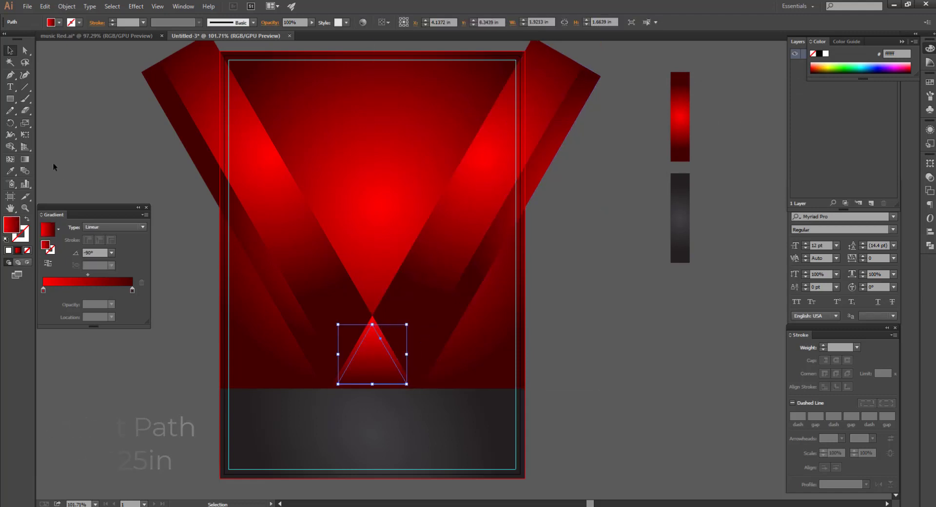
click(25, 160)
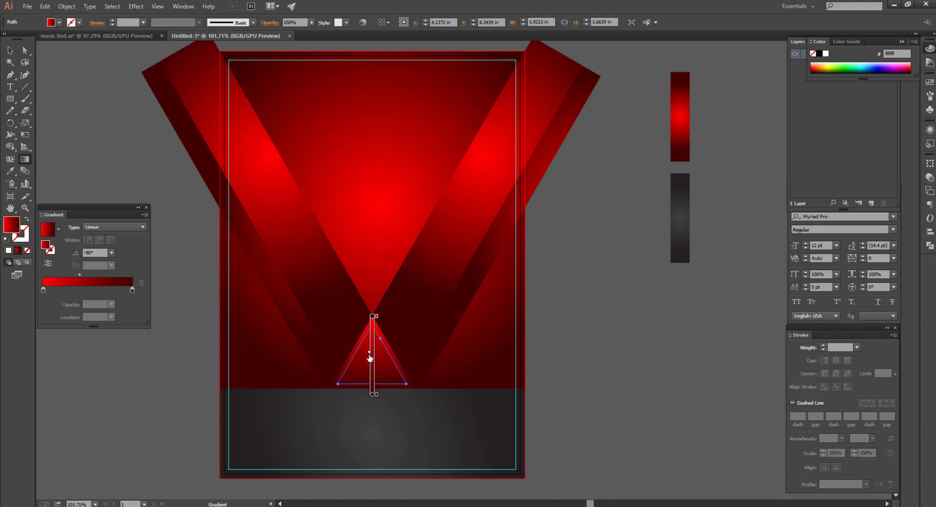
key(v)
click(163, 328)
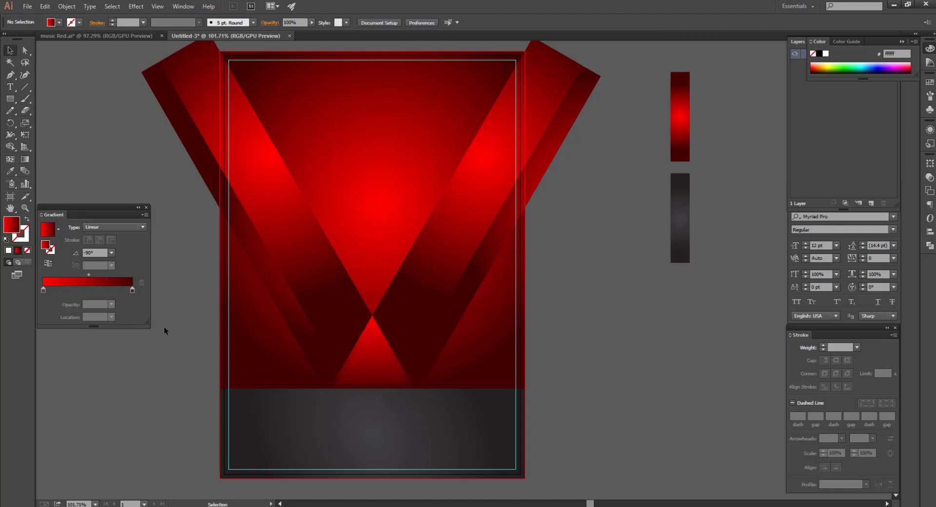
Step: Shift the inset triangle's linear gradient upwards so it starts above the apex and ends inside the base
ctrl+click(410, 419)
click(366, 350)
key(g)
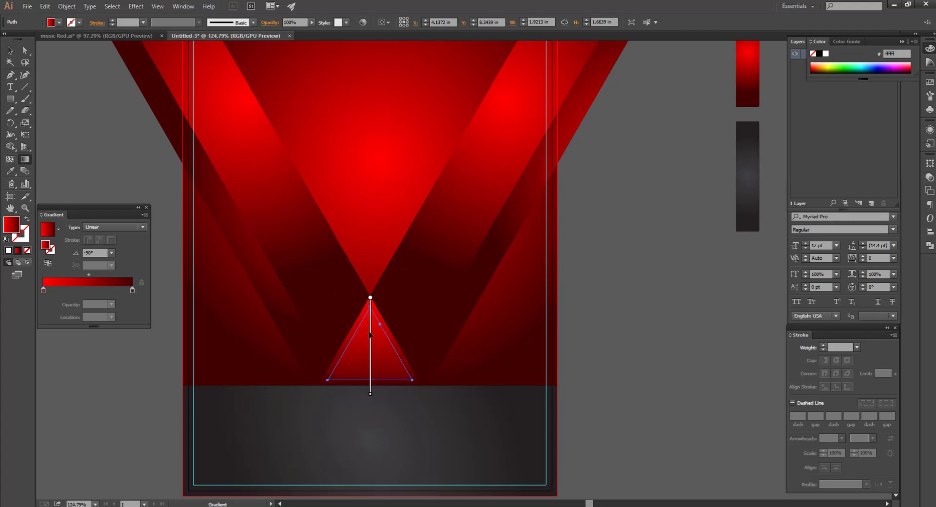
mouse_move(368, 332)
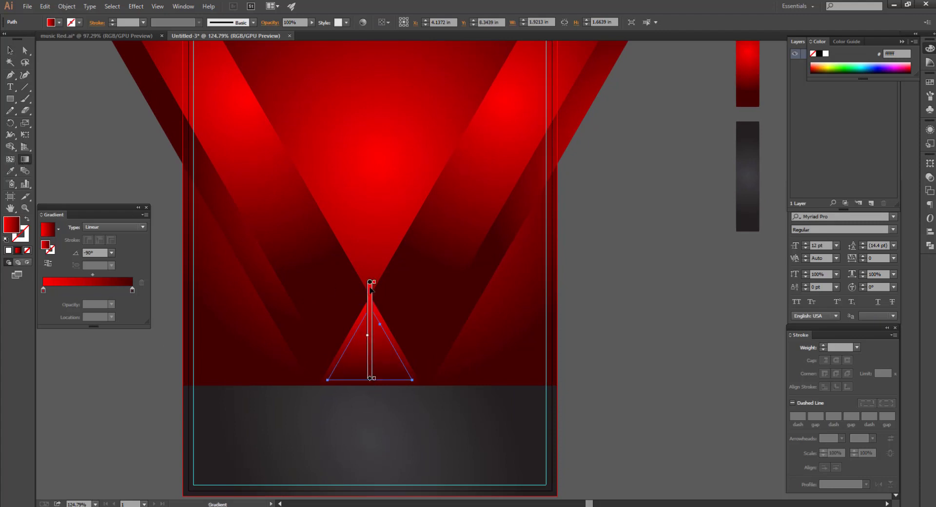
drag(370, 378, 371, 367)
click(10, 51)
click(153, 379)
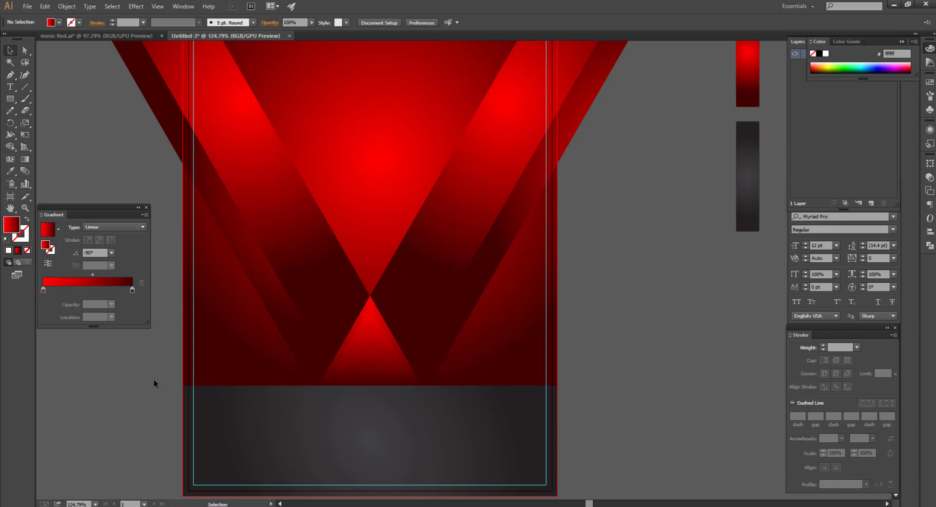
Step: Move the wide left strip's radial gradient centre down and inwards so its bright spot sits level with the background glow
scroll(636, 304, down, 3)
scroll(635, 304, up, 2)
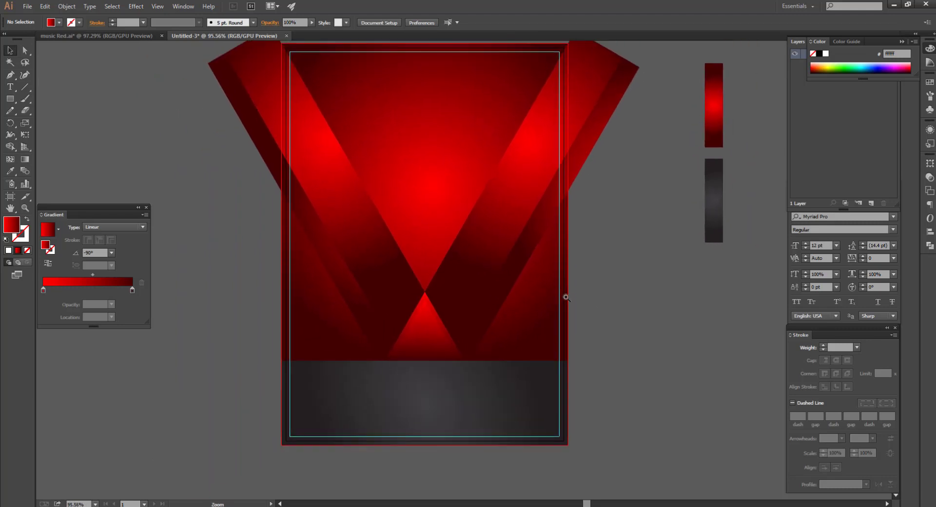
scroll(648, 297, up, 2)
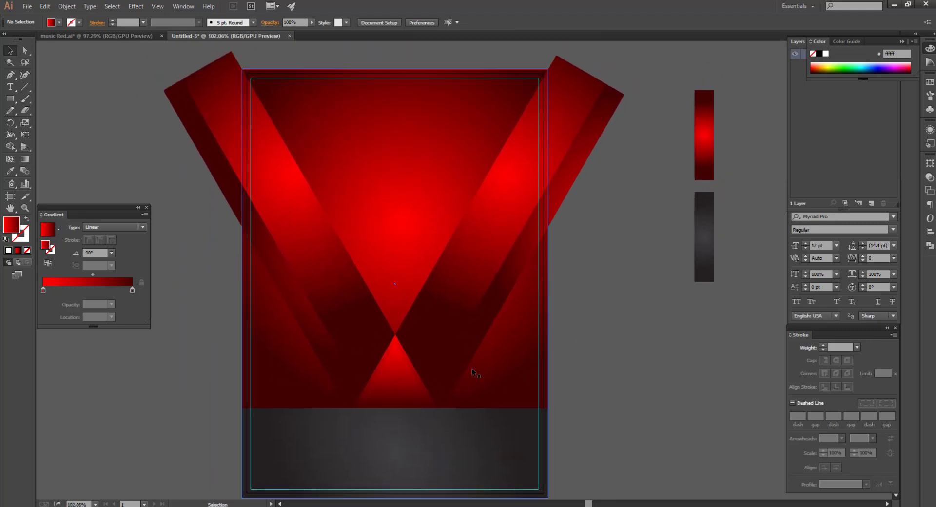
click(295, 233)
click(24, 159)
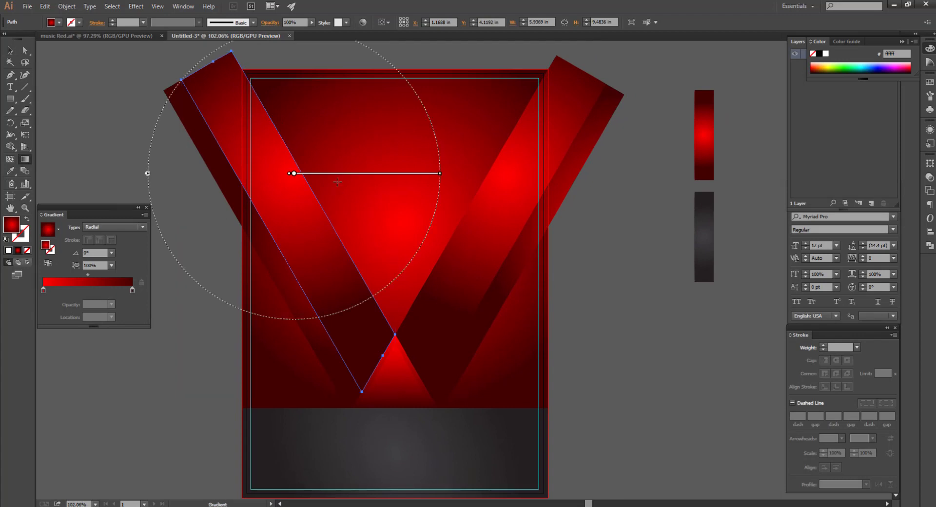
drag(298, 185, 448, 188)
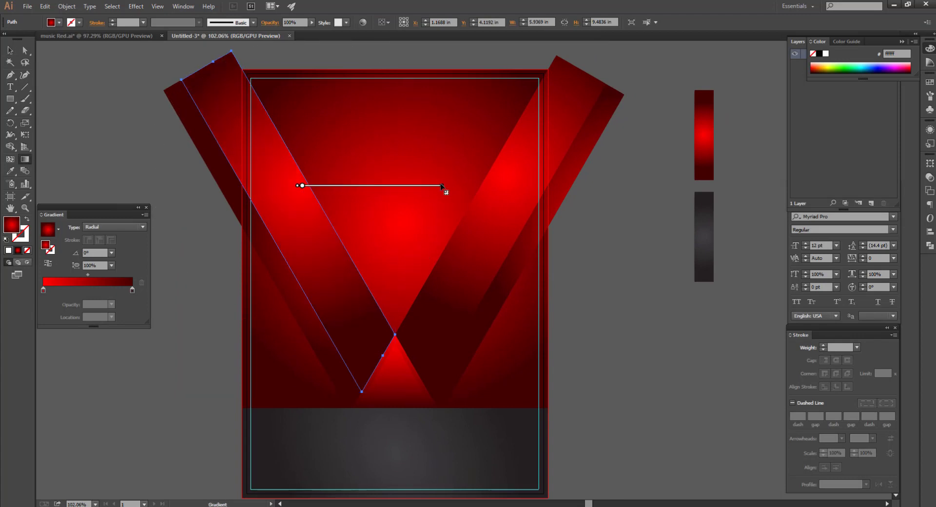
mouse_move(391, 186)
mouse_down()
mouse_move(396, 200)
mouse_move(460, 199)
mouse_up()
drag(399, 198, 399, 213)
click(9, 49)
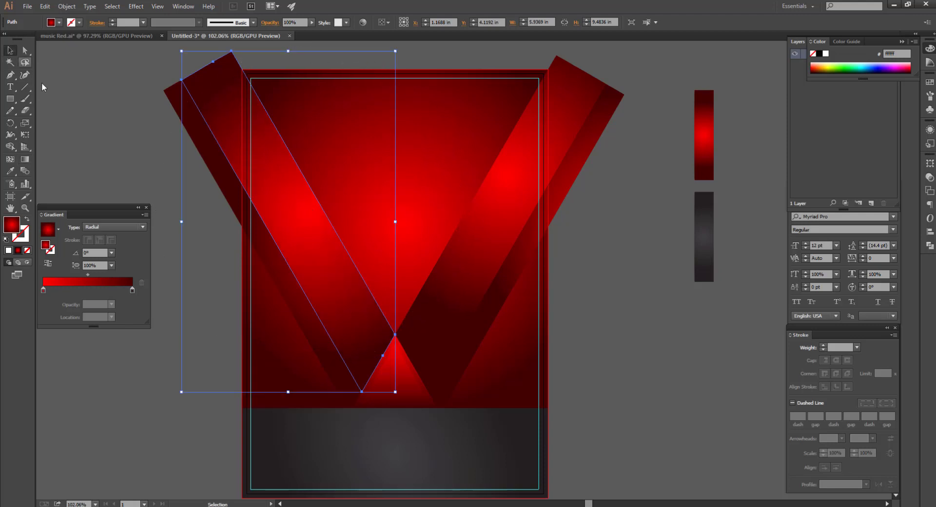
Step: Move the outer left strip's radial gradient down so its bright area falls on the strip's lower half
click(262, 328)
click(292, 300)
click(24, 159)
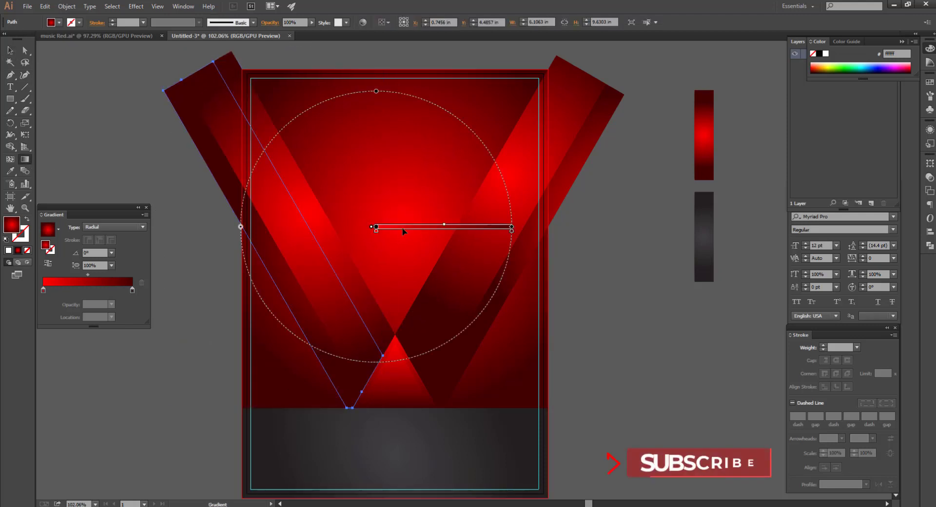
mouse_move(412, 224)
mouse_down()
mouse_move(396, 250)
mouse_move(340, 259)
mouse_move(339, 291)
mouse_move(350, 285)
mouse_move(362, 296)
mouse_move(385, 281)
mouse_move(381, 273)
mouse_move(372, 302)
mouse_move(389, 286)
mouse_up()
click(9, 49)
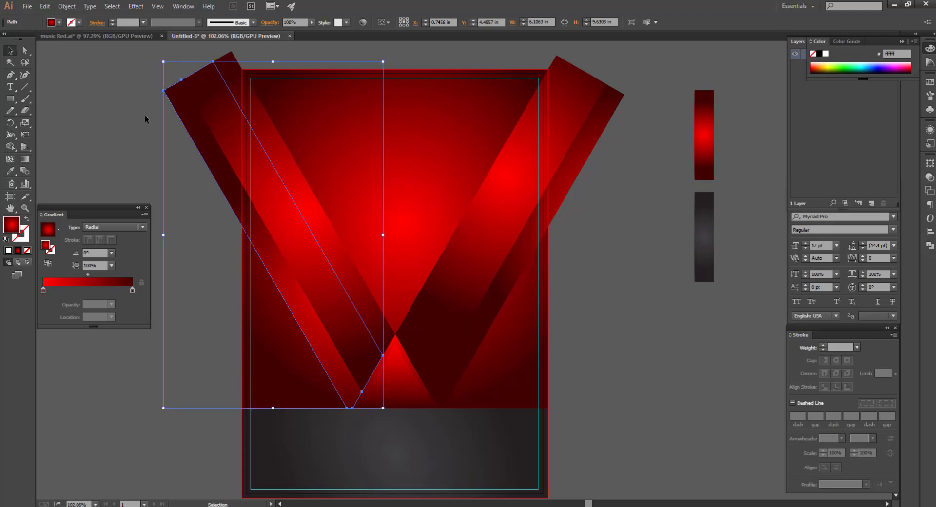
click(681, 298)
Step: Ungroup the right strip group and move the wide strip's radial gradient down and inwards to match the left side
click(497, 209)
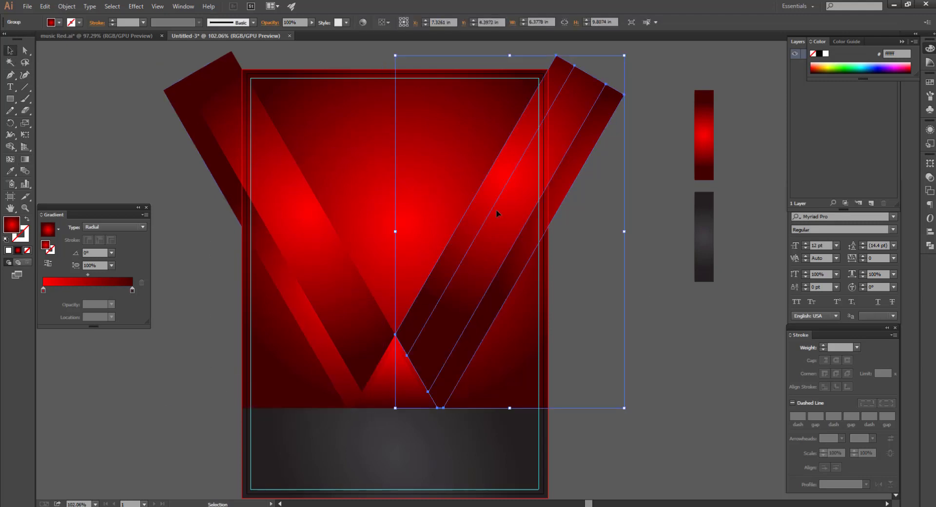
right_click(495, 209)
click(525, 267)
click(470, 233)
key(g)
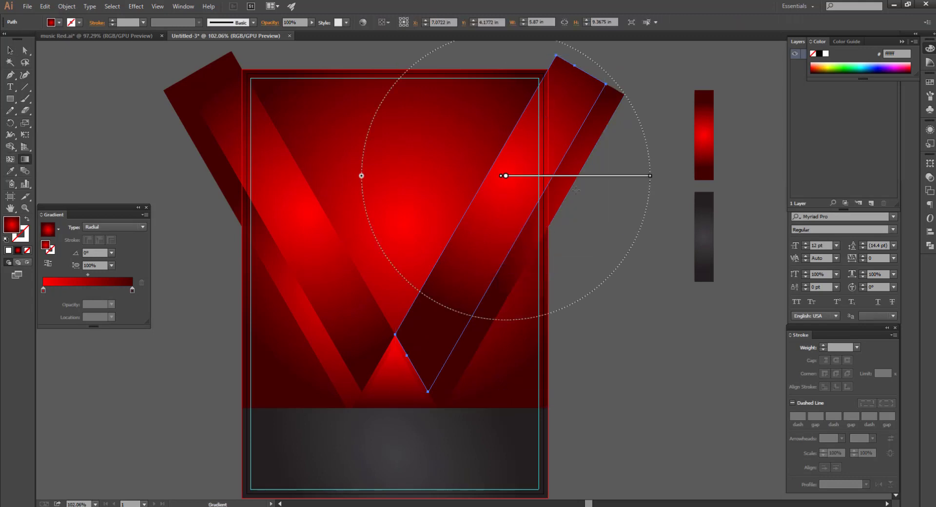
drag(522, 178, 503, 200)
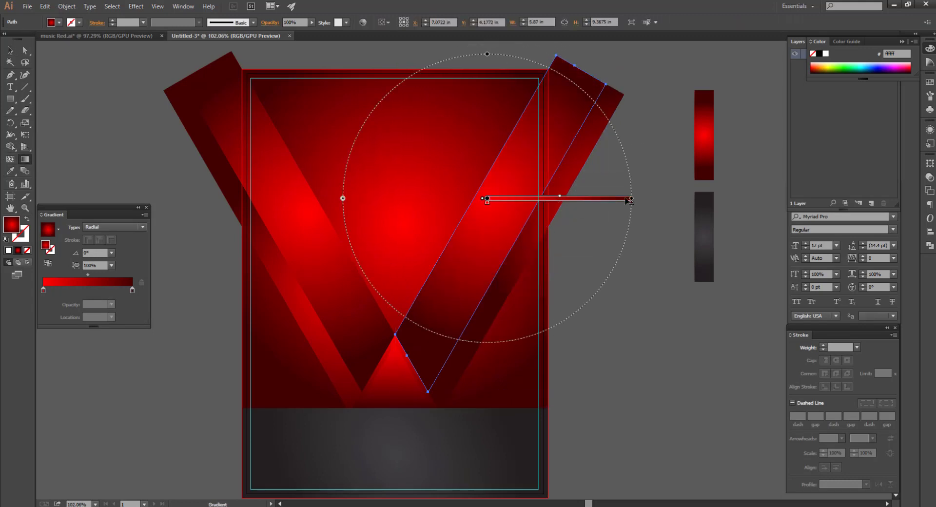
drag(633, 200, 589, 209)
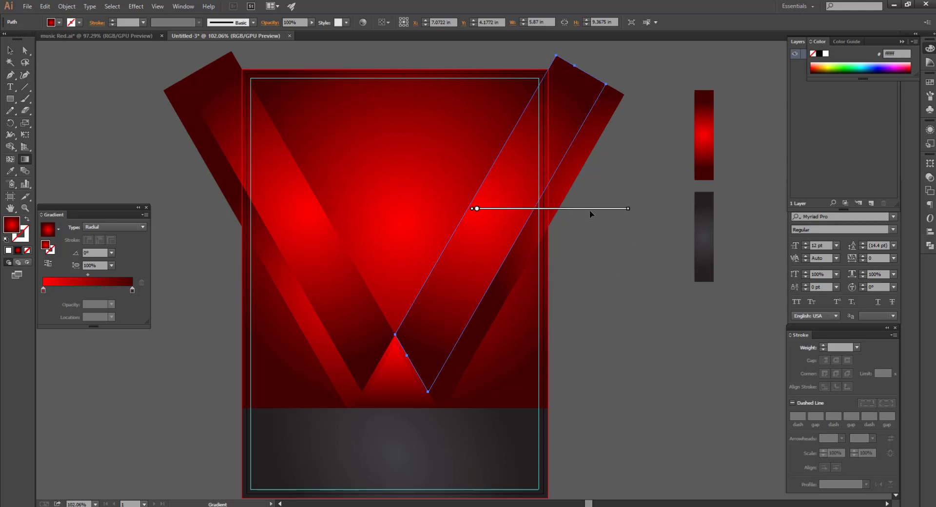
key(v)
click(209, 223)
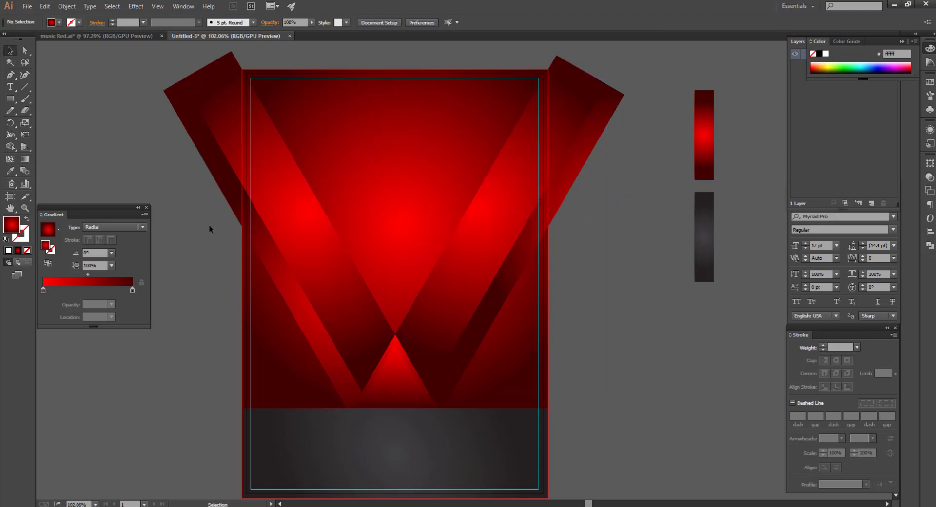
Step: Move the outer right strip's radial gradient inwards and down to the flyer's right edge
click(517, 271)
key(g)
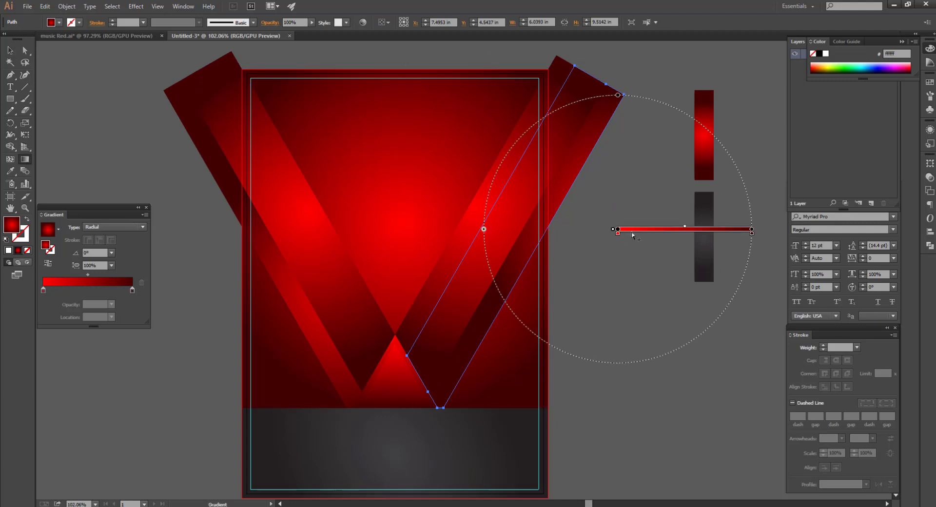
mouse_move(632, 233)
mouse_down()
mouse_move(609, 246)
mouse_move(557, 246)
mouse_move(580, 253)
mouse_move(570, 270)
mouse_up()
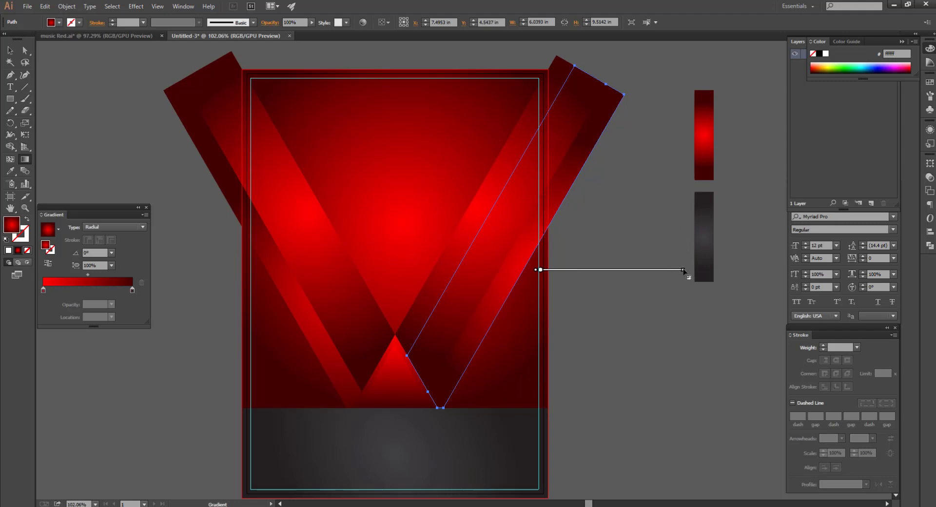
mouse_move(651, 273)
mouse_down()
mouse_move(629, 295)
mouse_move(645, 272)
mouse_move(615, 275)
mouse_move(617, 283)
mouse_up()
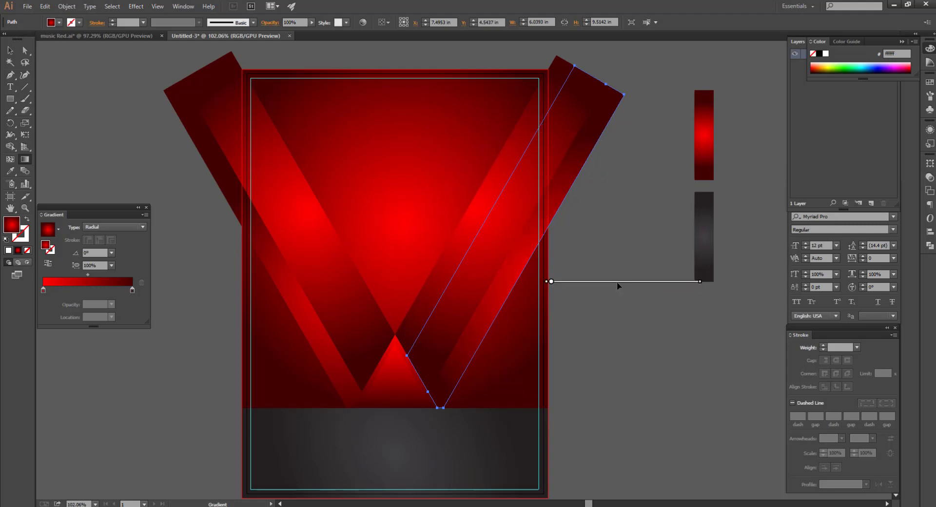
click(8, 51)
click(197, 210)
Step: Shift the outer left strip's radial gradient up and towards the flyer's left edge
click(290, 283)
click(25, 160)
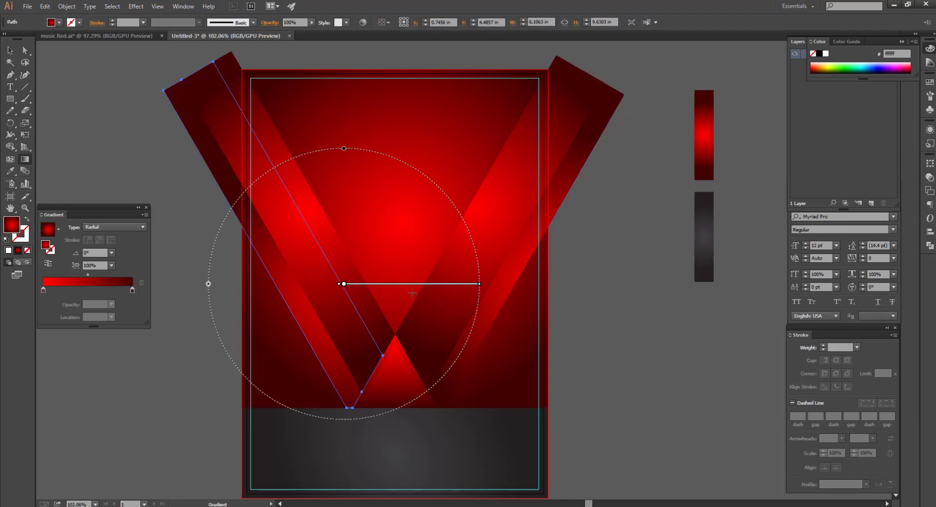
mouse_move(396, 286)
mouse_down()
mouse_move(367, 285)
mouse_move(377, 281)
mouse_move(371, 261)
mouse_up()
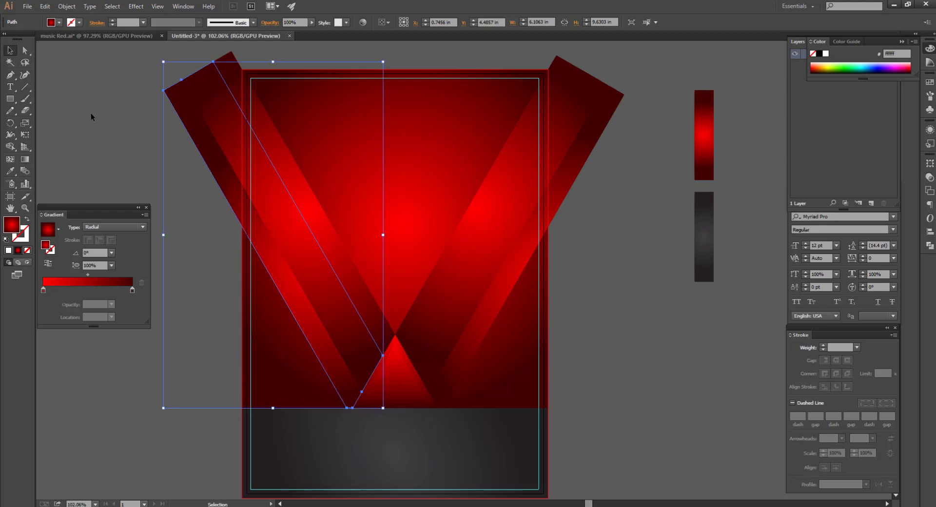
Step: Shift the outer right strip's radial gradient up and inwards so its centre lies near the wide strip
ctrl+click(514, 257)
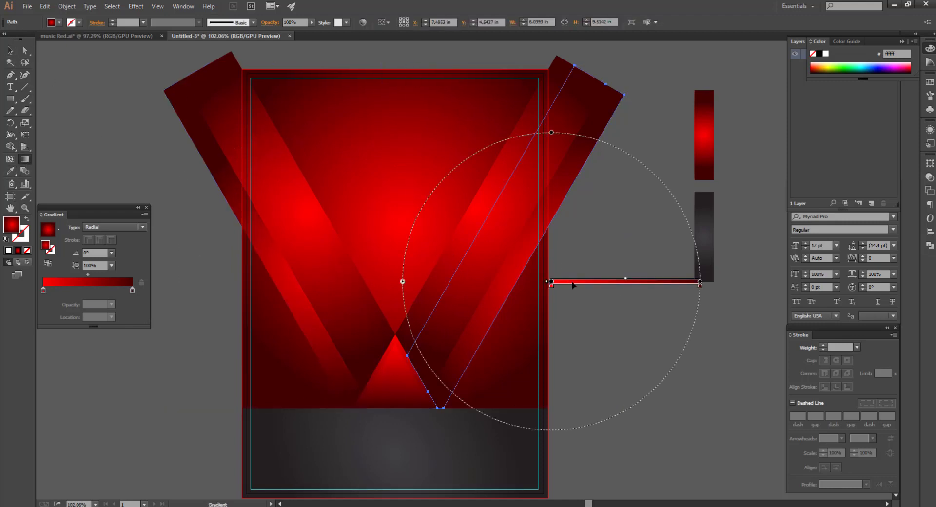
mouse_move(572, 282)
mouse_down()
mouse_move(499, 252)
mouse_move(511, 245)
mouse_up()
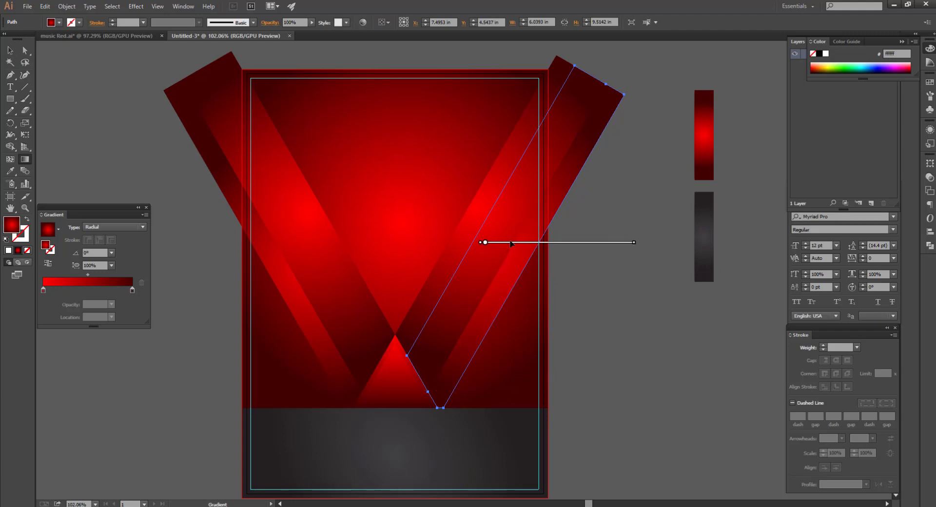
click(10, 50)
click(73, 96)
Step: Reposition the outer left strip's radial gradient and rotate it to about -24.7° across the strip
drag(607, 215, 601, 254)
drag(632, 306, 604, 320)
drag(335, 312, 343, 358)
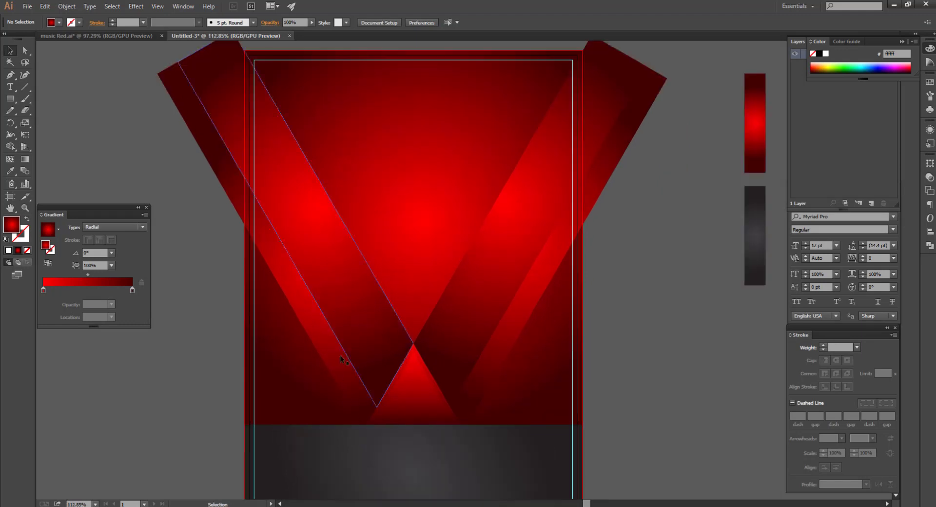
click(343, 358)
key(g)
mouse_move(379, 264)
mouse_down()
mouse_move(372, 279)
mouse_move(360, 260)
mouse_move(359, 270)
mouse_up()
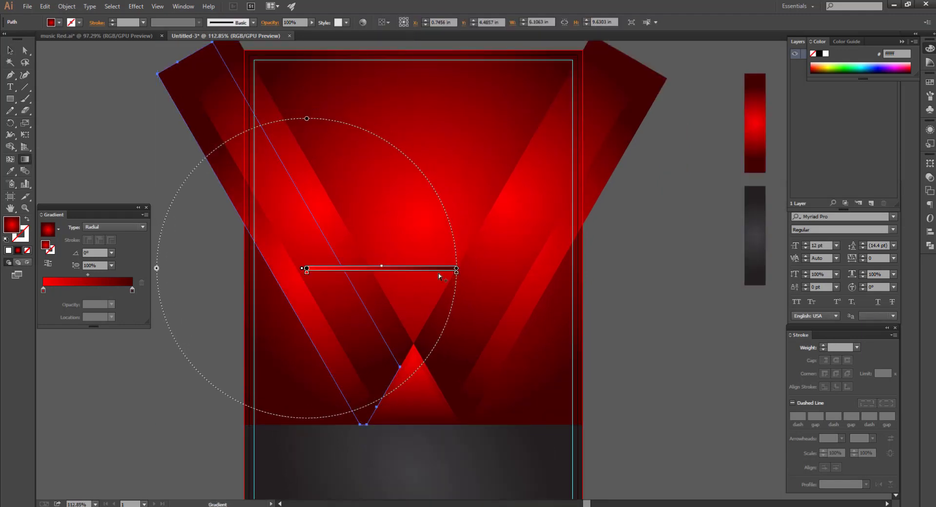
mouse_move(461, 269)
mouse_down()
mouse_move(464, 345)
mouse_move(410, 305)
mouse_up()
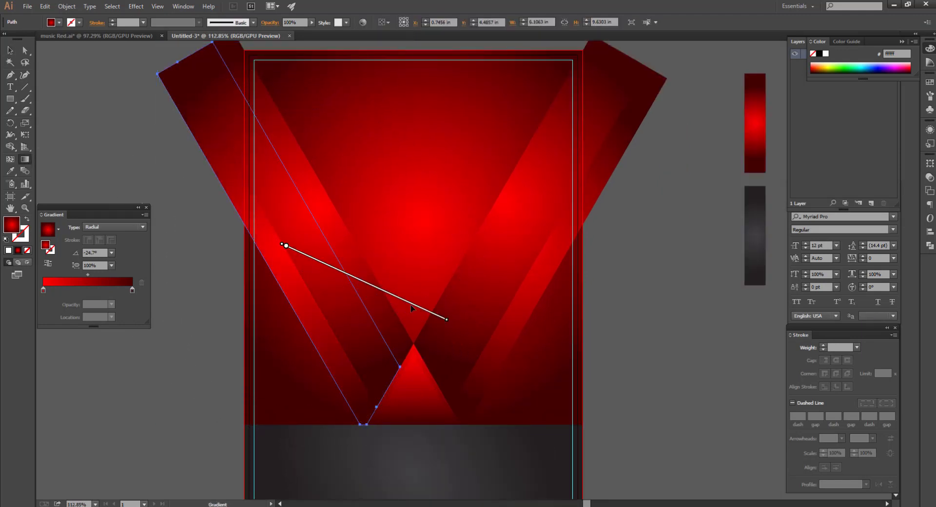
click(10, 51)
click(112, 122)
Step: Rotate the outer right strip's radial gradient to about 32.9°, enlarge its radius and shift it slightly up and inwards
click(519, 269)
click(25, 159)
mouse_move(678, 241)
mouse_down()
mouse_move(645, 328)
mouse_move(665, 334)
mouse_move(614, 309)
mouse_move(652, 356)
mouse_up()
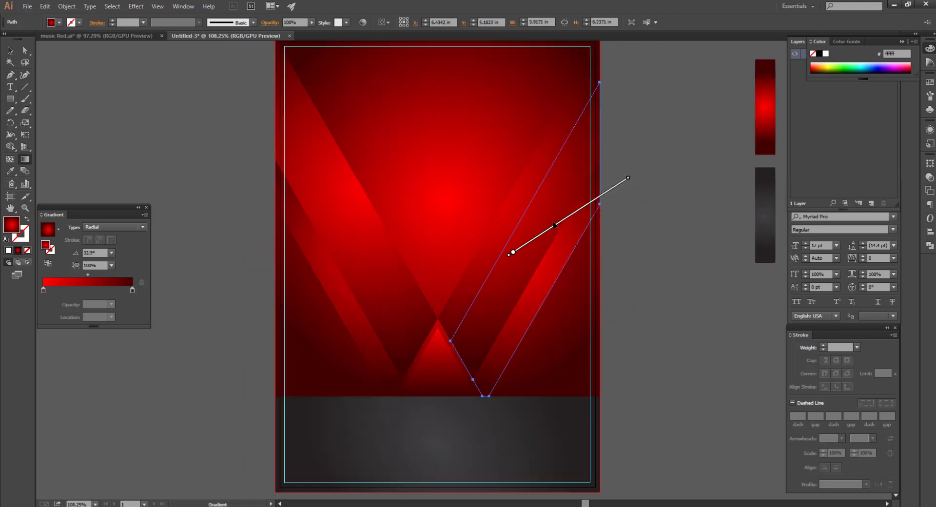
drag(554, 224, 547, 213)
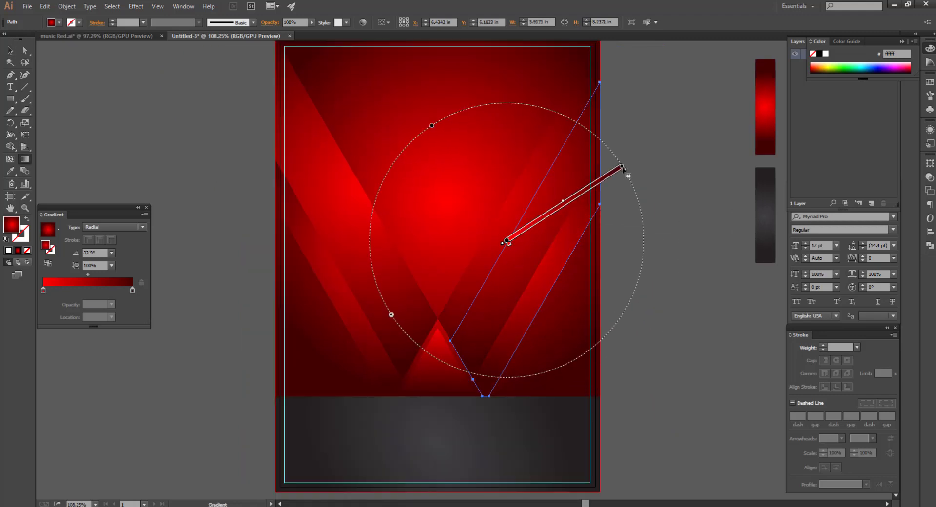
drag(622, 167, 645, 152)
drag(605, 182, 591, 163)
click(10, 51)
click(129, 137)
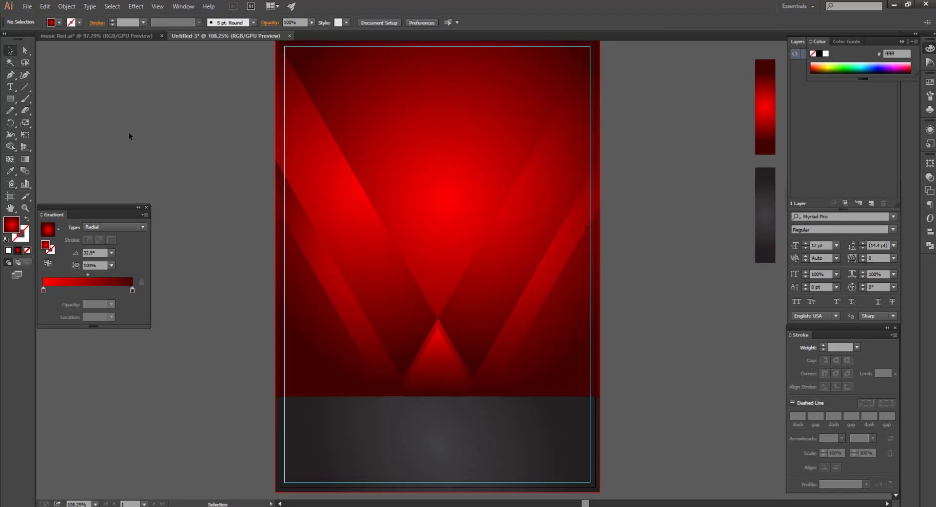
drag(719, 215, 686, 231)
drag(686, 231, 559, 353)
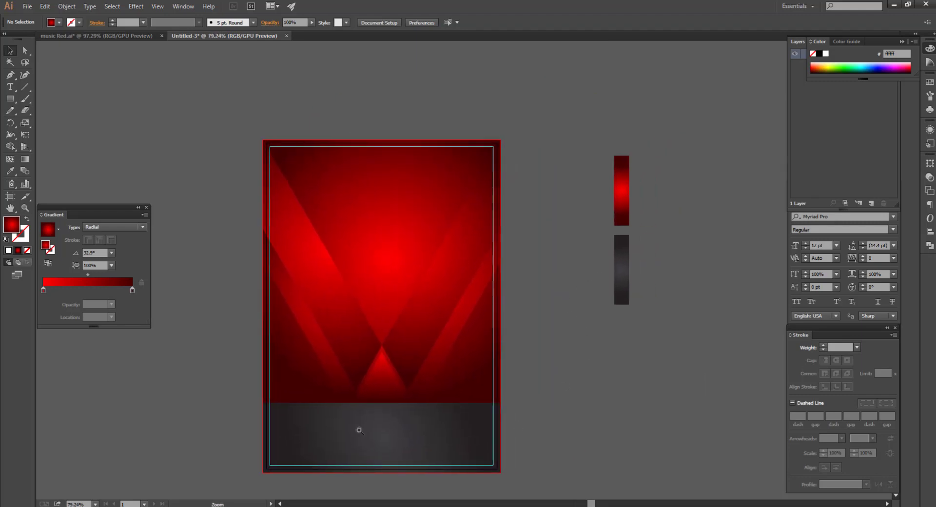
Step: Draw a thin flyer-wide rectangle, about 8.518 × 0.125 in, directly above the dark grey bottom band
drag(359, 430, 432, 453)
click(402, 394)
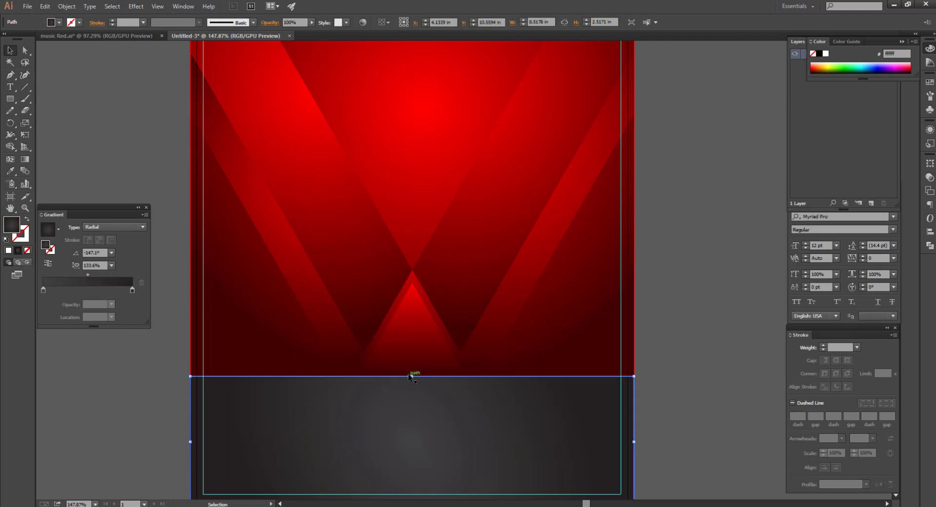
click(713, 399)
drag(312, 265, 297, 241)
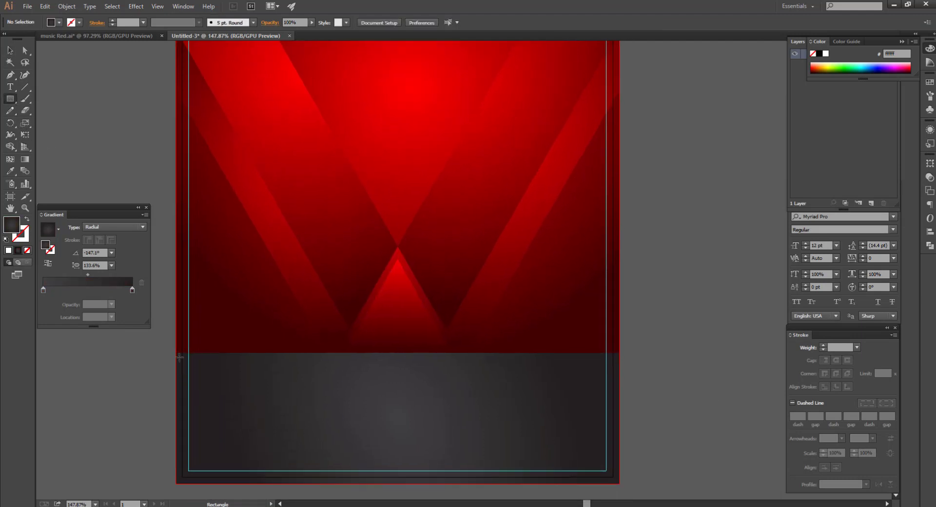
drag(176, 347, 619, 351)
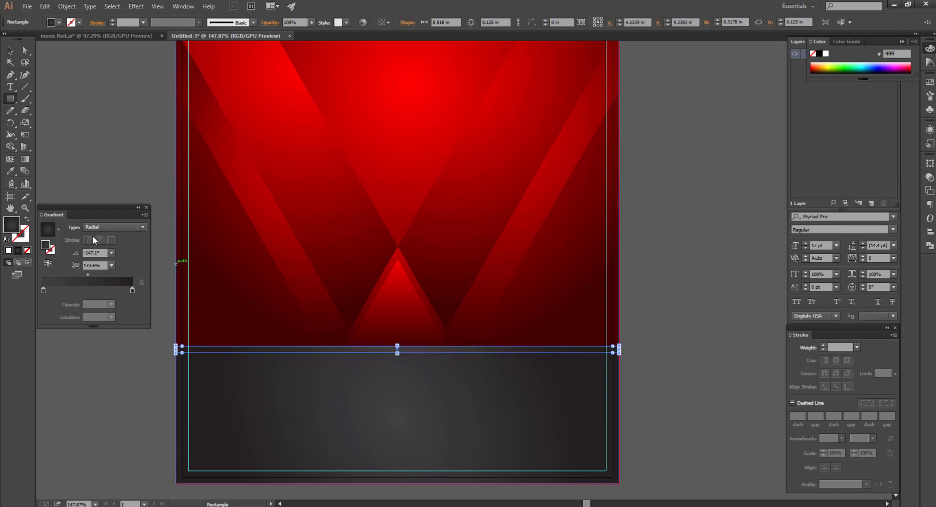
Step: Fade the thin rectangle's radial gradient by setting its outer colour stop to 0% opacity
click(133, 290)
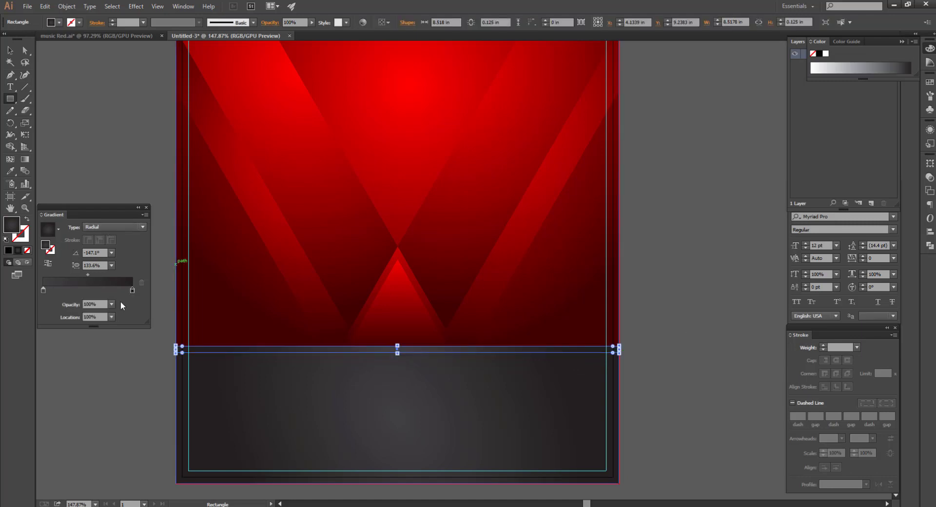
click(112, 304)
click(121, 314)
click(11, 50)
click(62, 75)
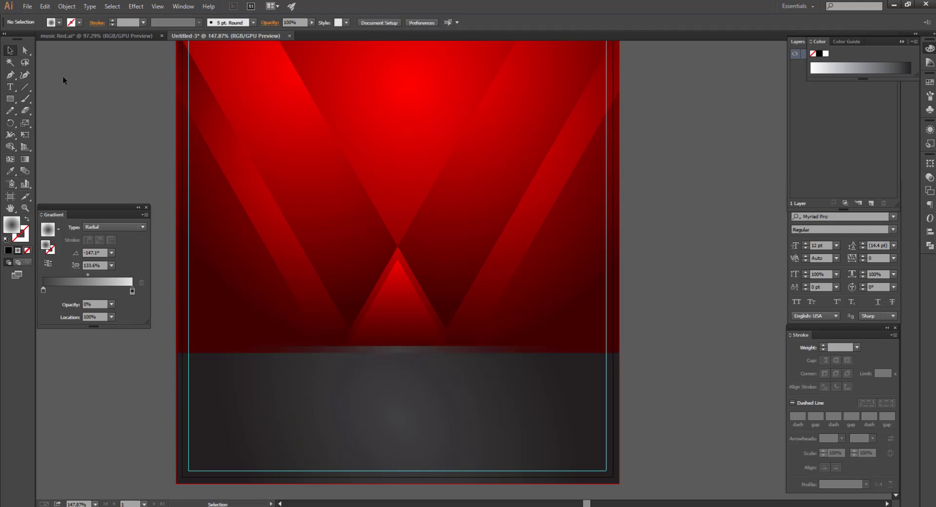
Step: Extend the dark grey band upward to the top edge of the thin rectangle, making it about 2.64 in high
click(411, 370)
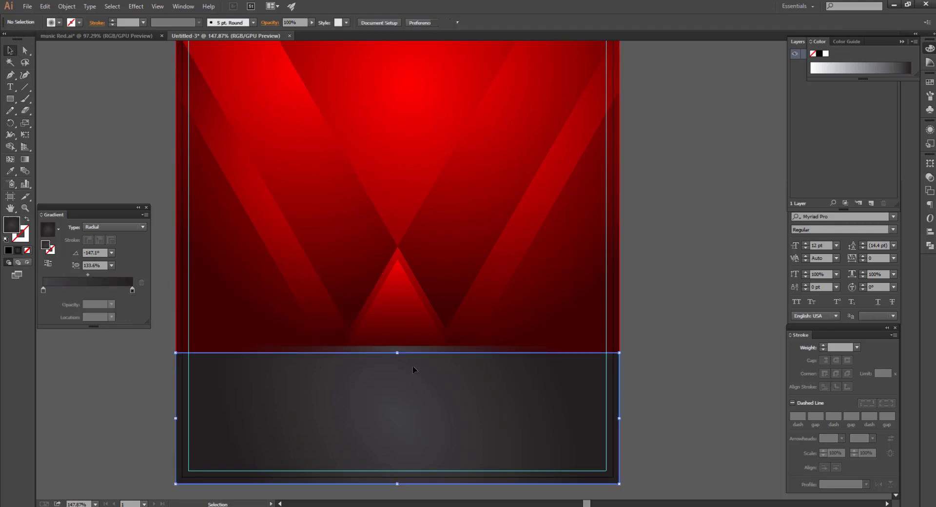
drag(397, 352, 398, 347)
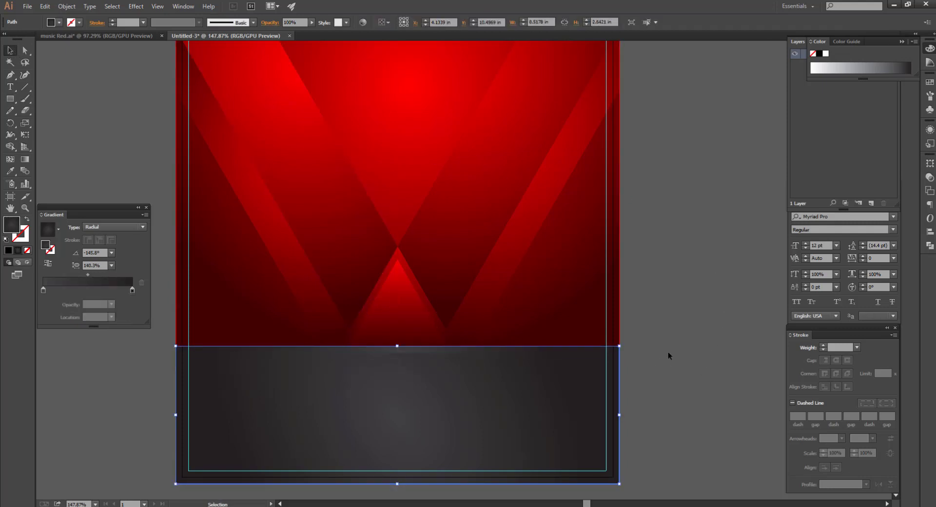
click(668, 354)
Step: Recolour the inner stop of the thin rectangle's gradient to the lighter grey 58595b
click(403, 349)
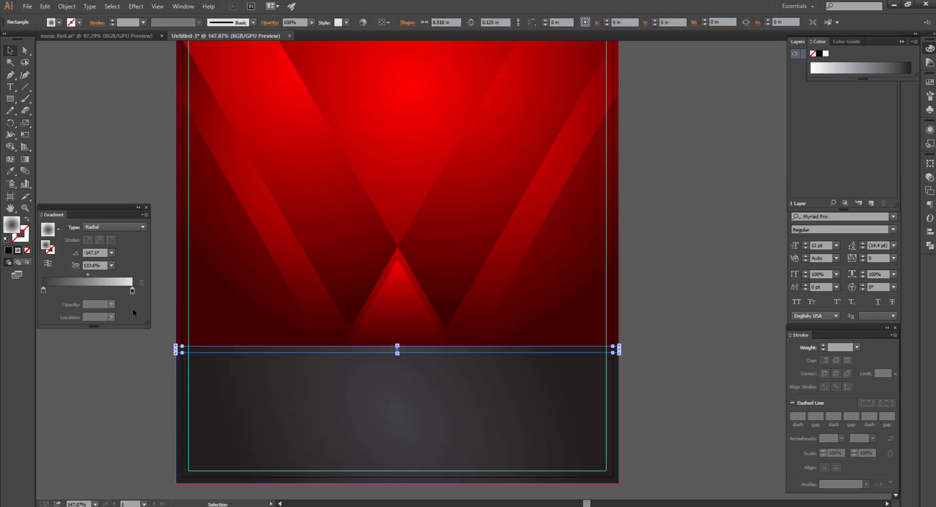
double_click(43, 290)
click(47, 342)
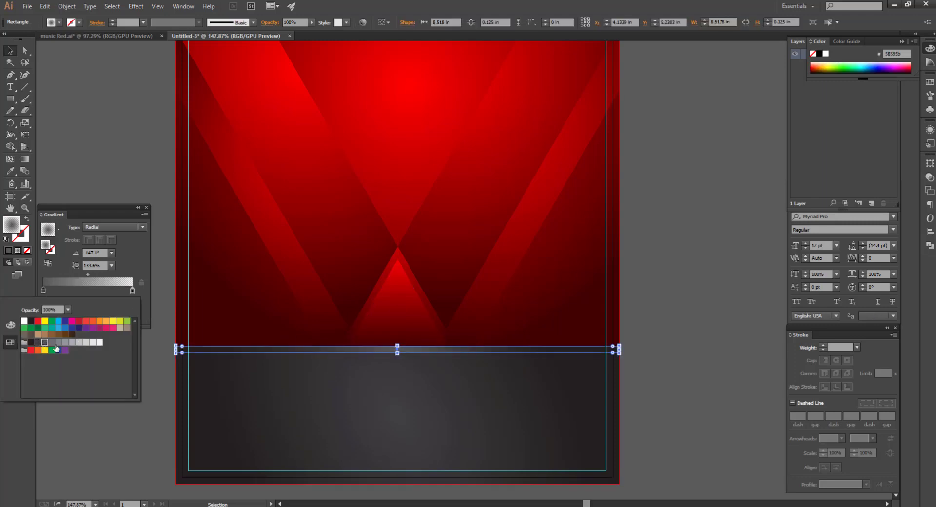
click(133, 410)
drag(622, 257, 608, 224)
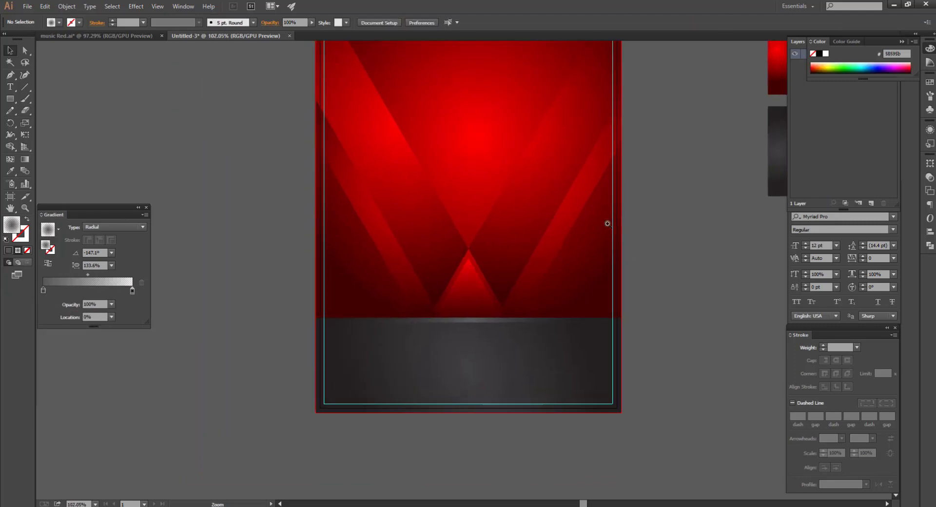
Step: Thin the light highlight strip by raising its lower edge towards the top of the grey band
drag(702, 220, 447, 357)
click(428, 307)
drag(429, 311, 429, 307)
ctrl+click(714, 227)
click(561, 309)
drag(474, 352, 593, 340)
drag(702, 330, 554, 375)
Step: Shift the red background's radial gradient centre upward, keeping it near the flyer's horizontal middle
drag(569, 162, 602, 265)
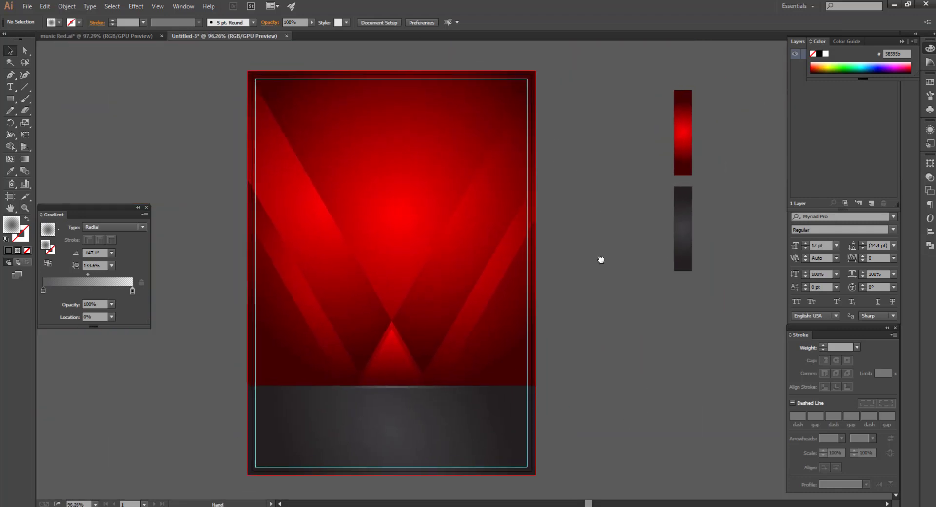
click(396, 215)
click(25, 159)
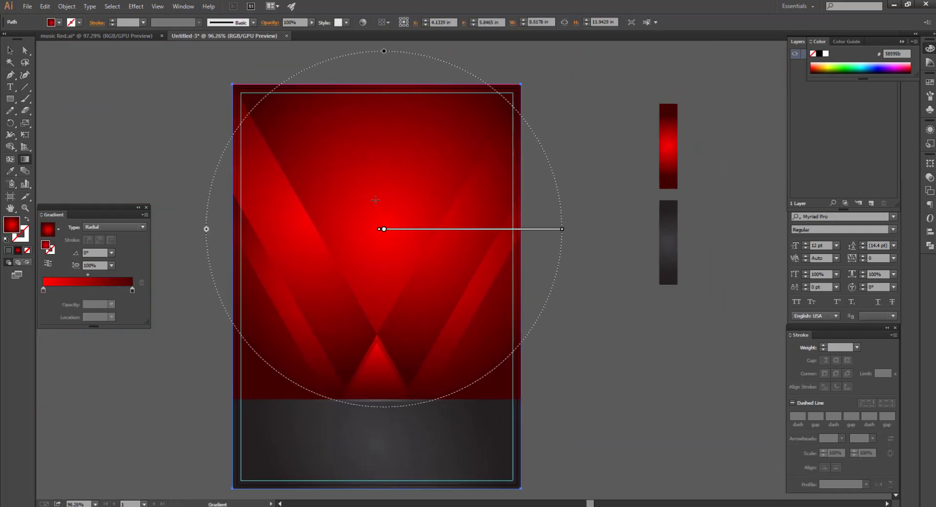
mouse_move(409, 230)
mouse_down()
mouse_move(415, 201)
mouse_move(382, 200)
mouse_up()
click(8, 50)
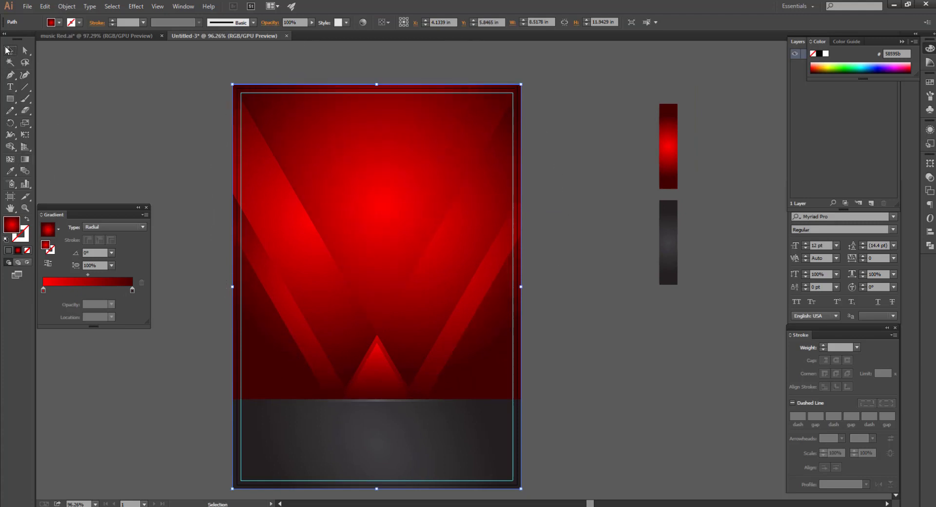
click(619, 205)
drag(603, 209, 553, 252)
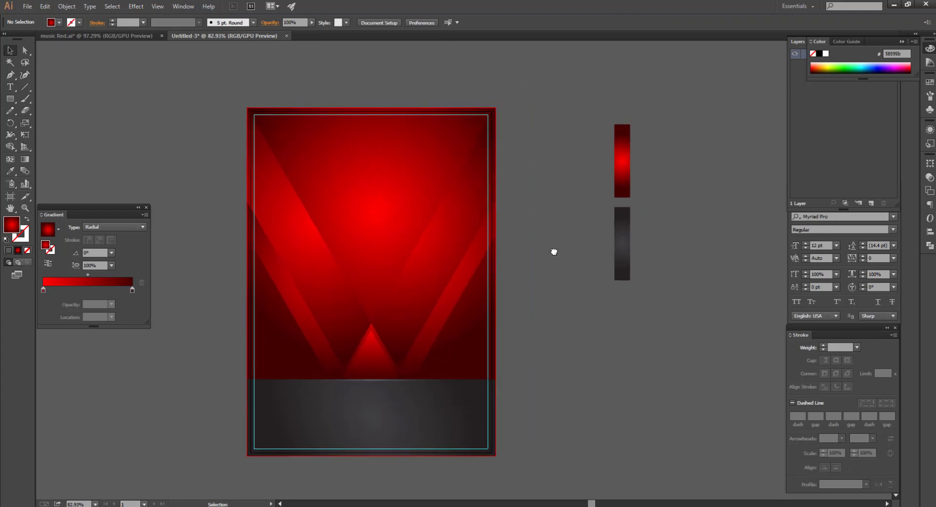
drag(530, 203, 546, 215)
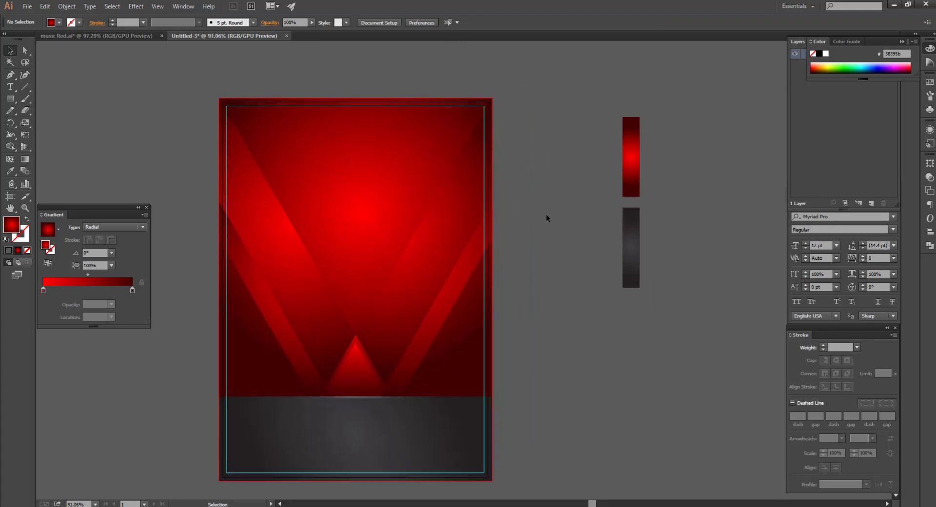
Step: Group the left and right wide diagonal gradient strips, keeping them in their original position
click(261, 206)
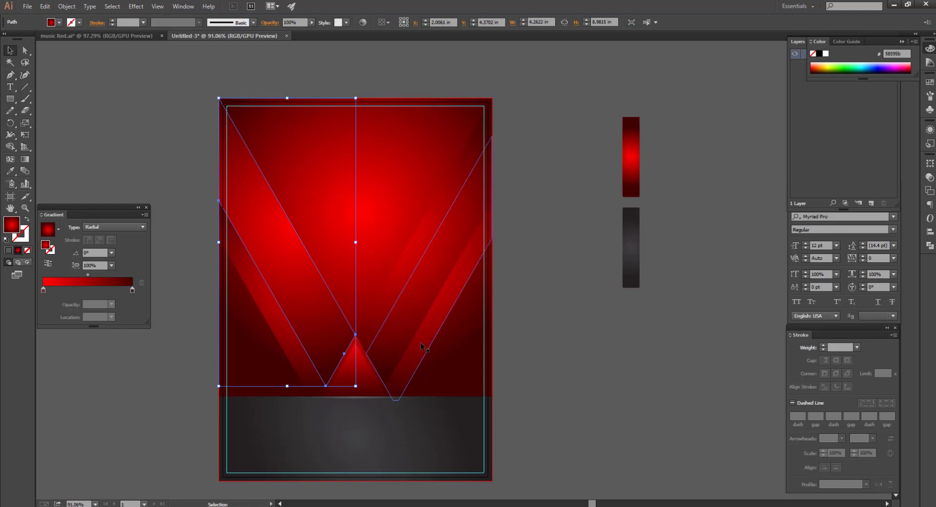
click(392, 295)
shift+click(312, 286)
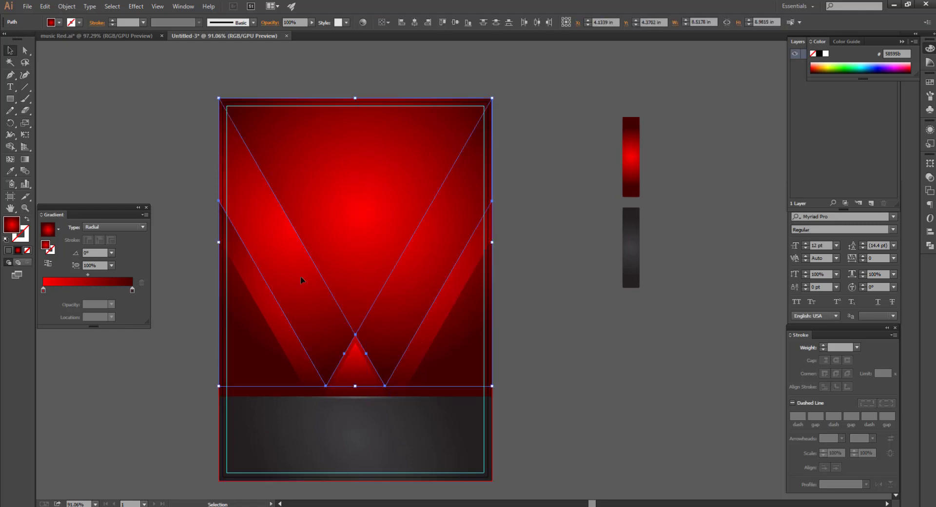
right_click(299, 251)
click(324, 296)
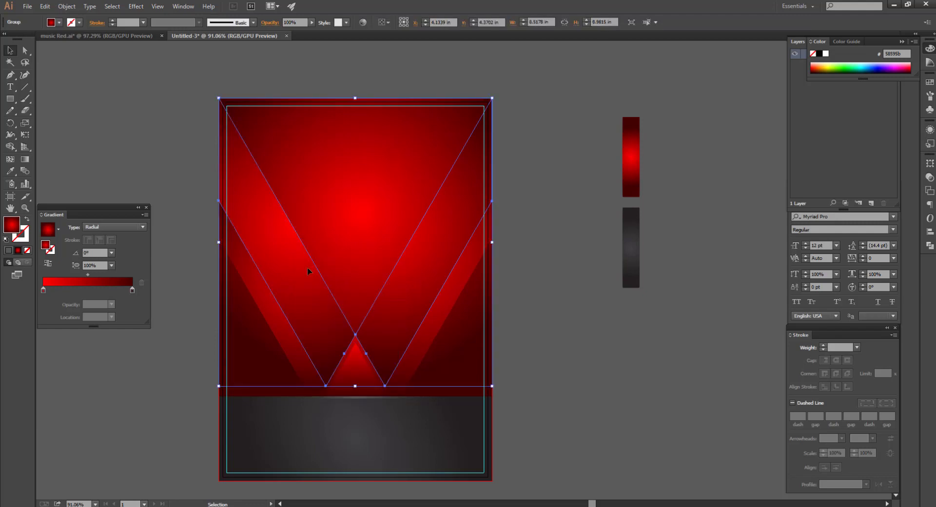
drag(307, 267, 436, 291)
key(ctrl+z)
Step: Duplicate the grouped wide strips in place and fill the copy with white
key(v)
click(288, 276)
key(a)
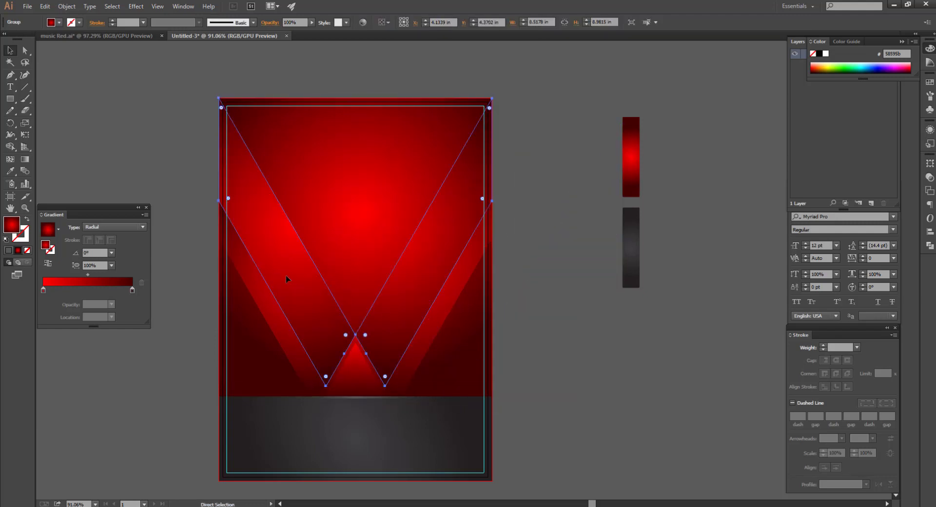
key(v)
click(59, 23)
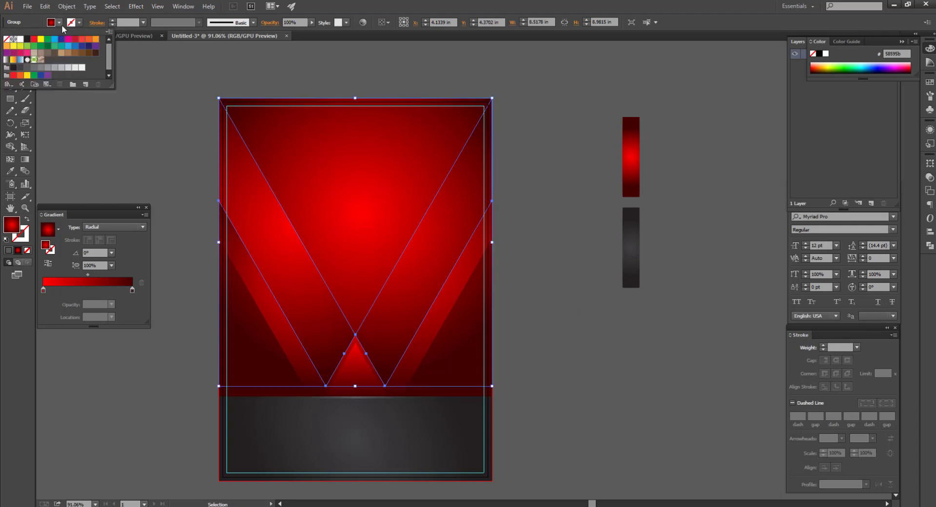
click(25, 42)
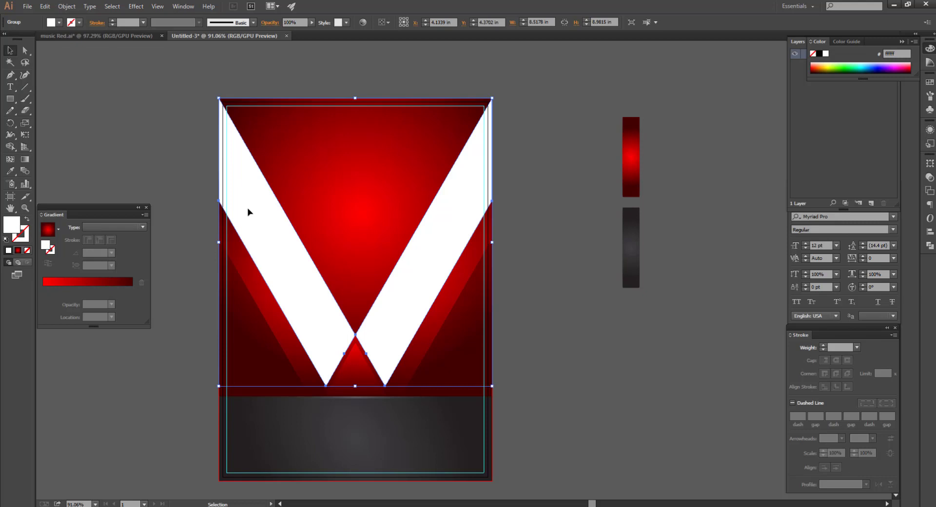
Step: Nudge the white strip group up by about 0.1 in, to a Y position of 4.2729 in
key(Up)
key(Up)
key(Up)
key(Up)
key(Up)
key(Up)
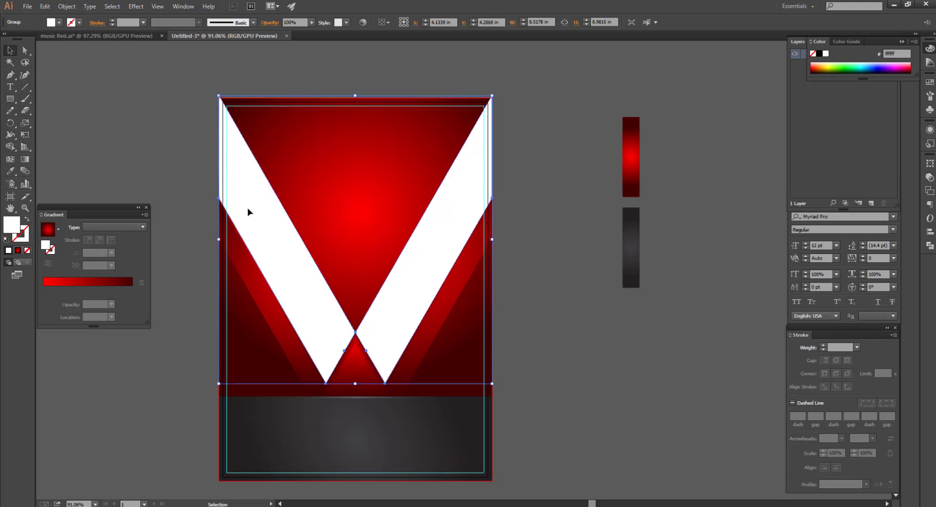
key(Up)
Step: Send the white strip group to the back of the stacking order
right_click(408, 273)
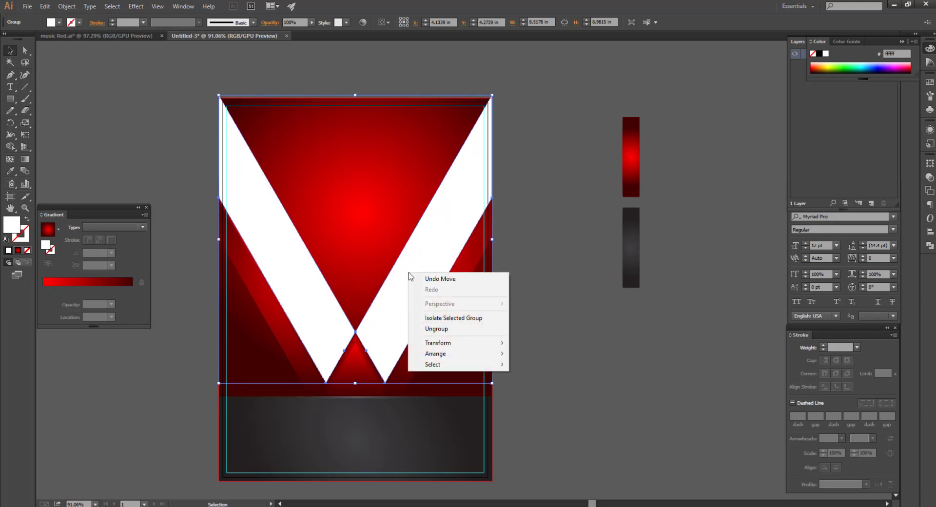
mouse_move(438, 353)
click(540, 386)
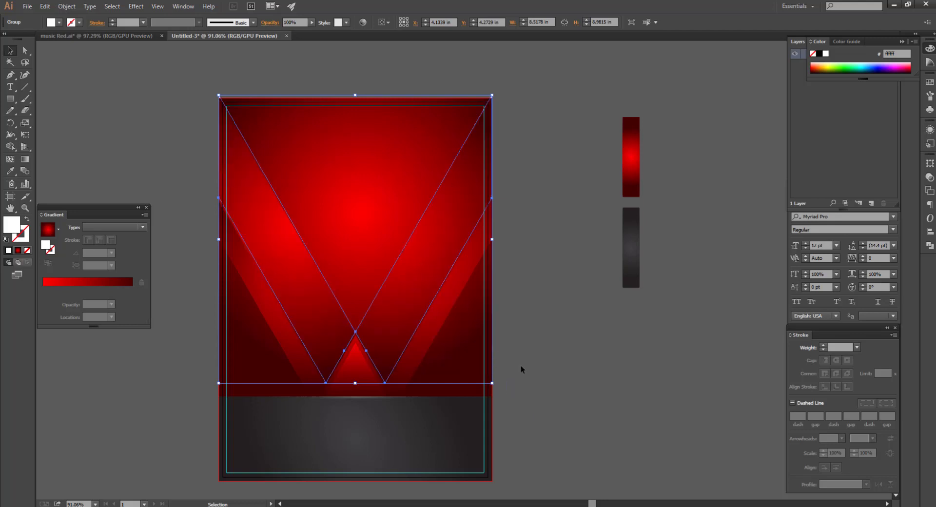
click(560, 320)
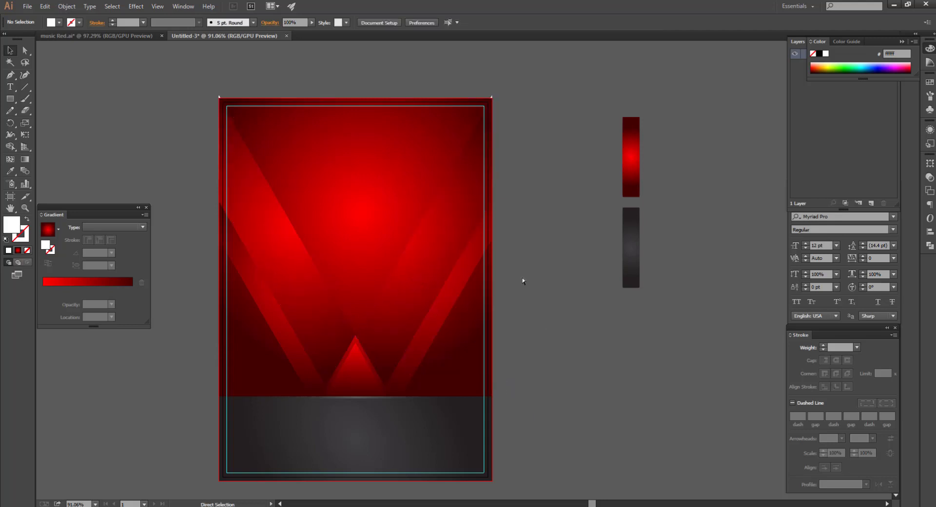
Step: Send the red gradient background behind the white strips, at the very back of the artwork
click(357, 172)
right_click(356, 172)
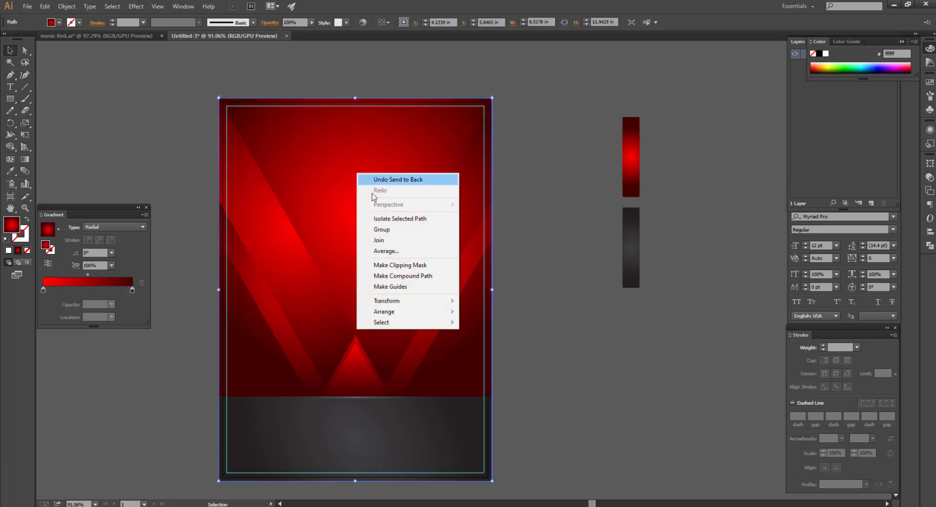
mouse_move(401, 312)
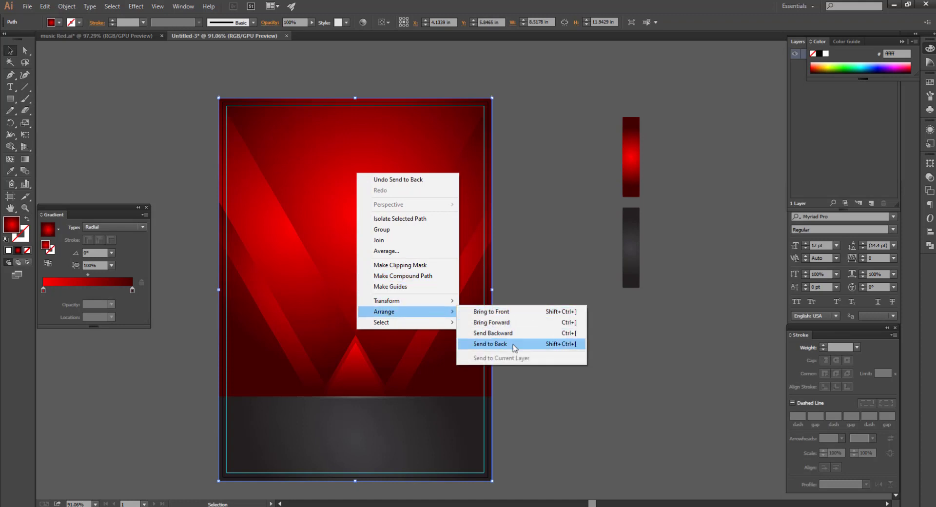
click(515, 345)
click(568, 323)
Step: Trim the white strip tips that protrude above the flyer's two upper corners with the Shape Builder
key(ctrl+space)
drag(529, 211, 531, 240)
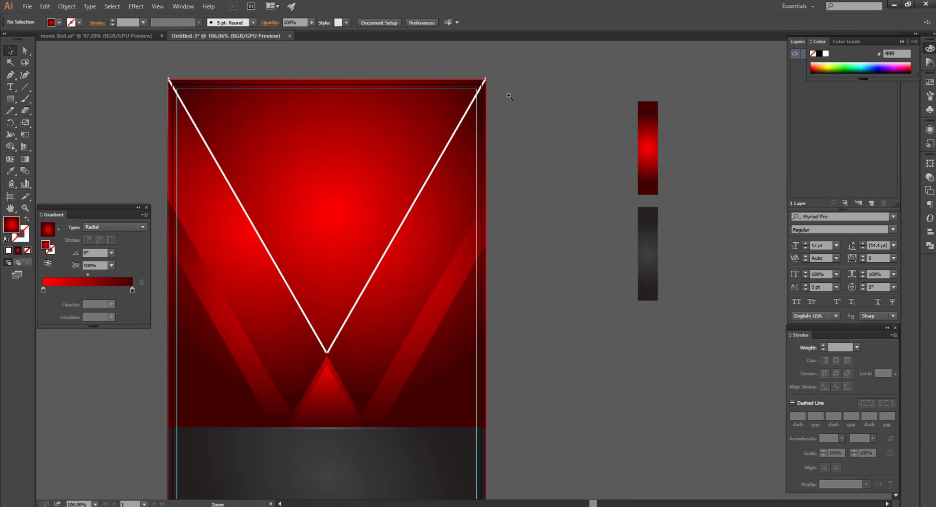
drag(501, 92, 659, 316)
click(472, 87)
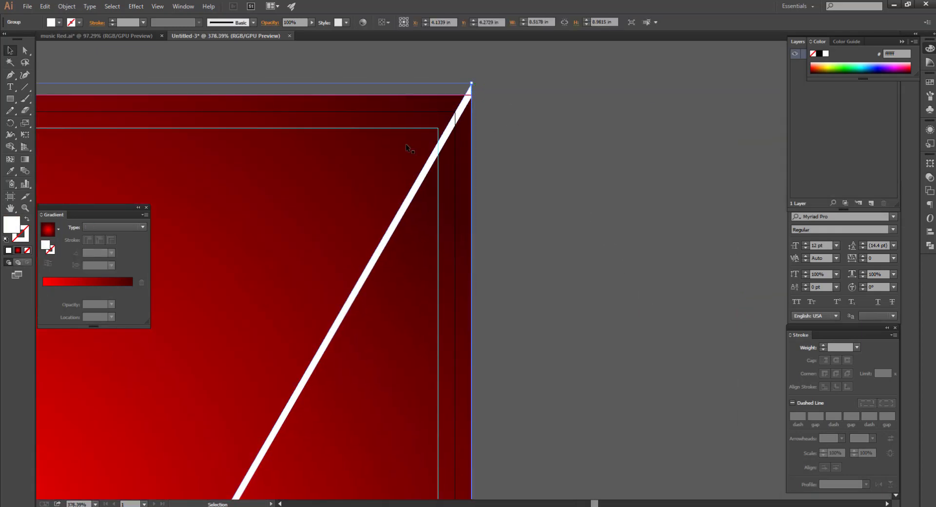
shift+click(383, 150)
click(10, 146)
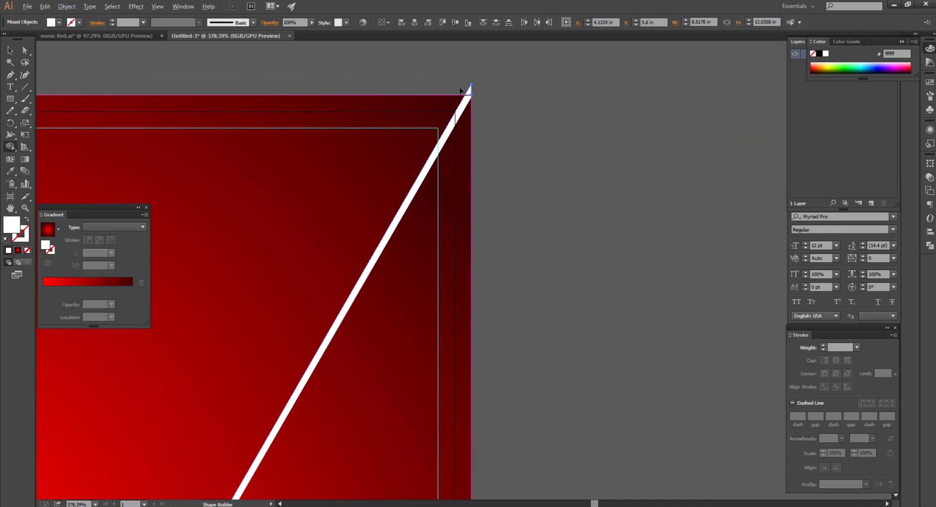
drag(498, 98, 638, 78)
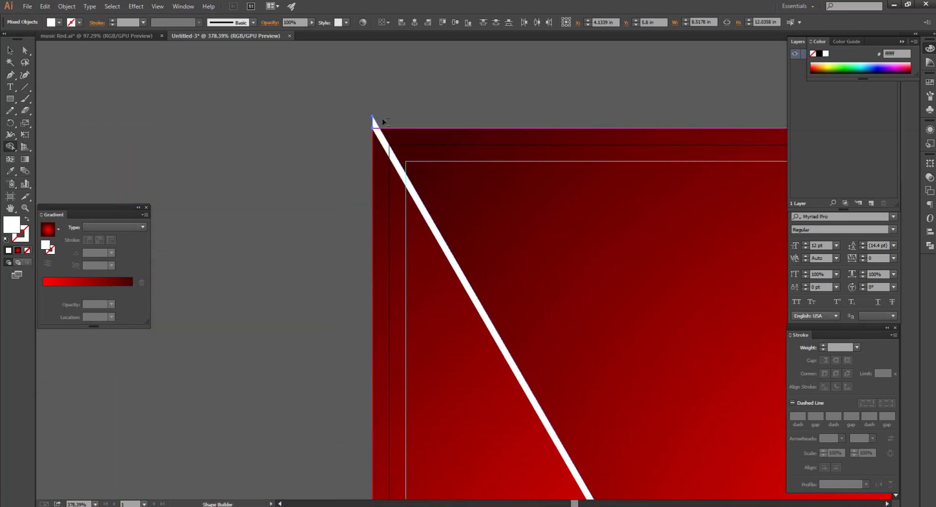
key(ctrl+shift+a)
key(v)
Step: Create a 3-point star with radii 0.3472 in and 0.6944 in beside the flyer's upper left side
scroll(342, 94, down, 5)
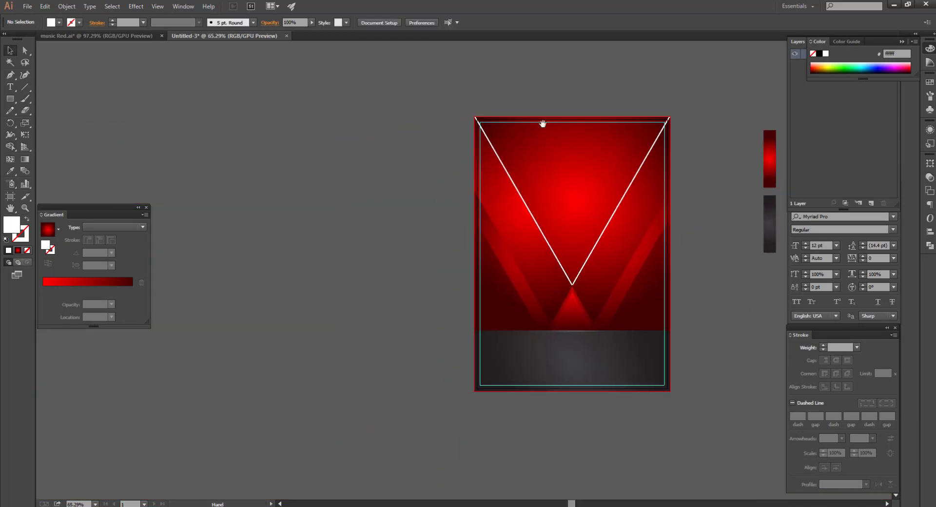
drag(542, 123, 551, 330)
scroll(552, 330, up, 2)
click(539, 268)
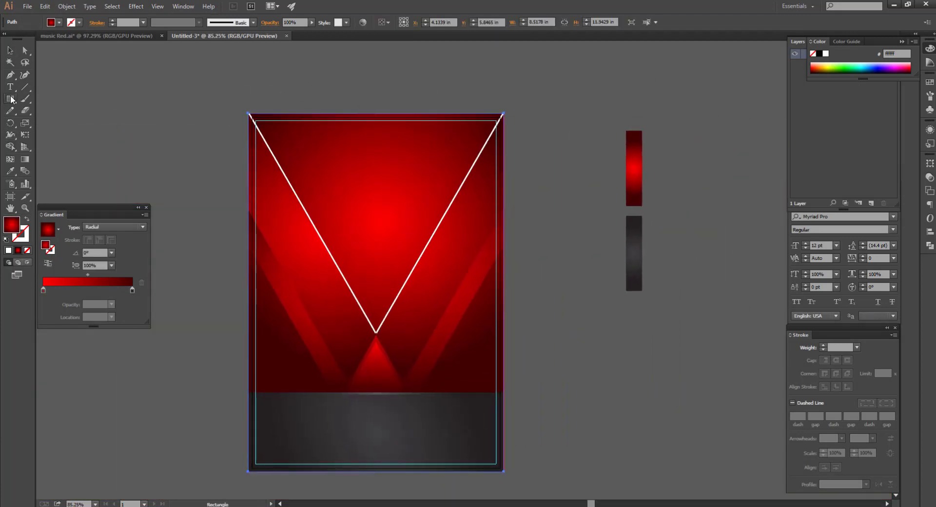
drag(10, 99, 39, 146)
click(199, 159)
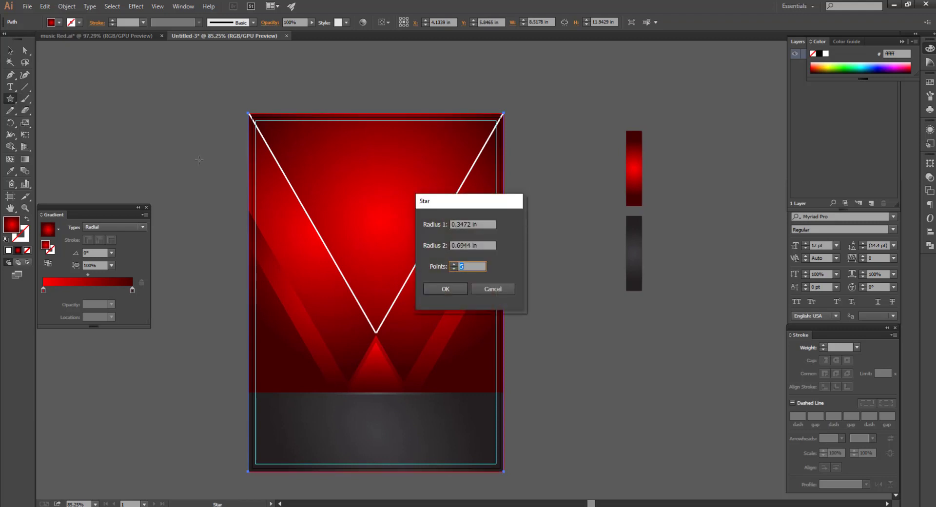
text(3)
key(Return)
key(v)
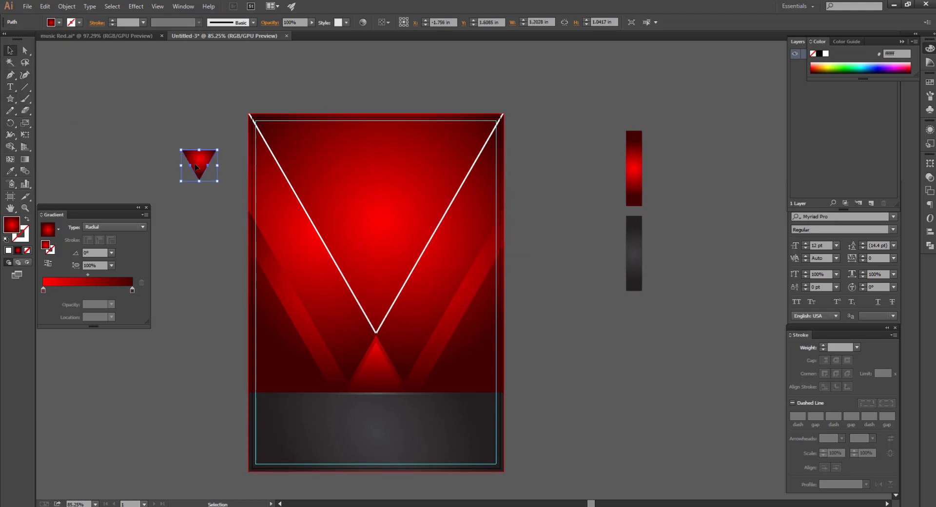
Step: Enlarge the small triangle to about 5.53 × 4.79 in over the flyer, with no fill and a 4 pt white stroke
drag(217, 182, 344, 314)
drag(270, 188, 327, 203)
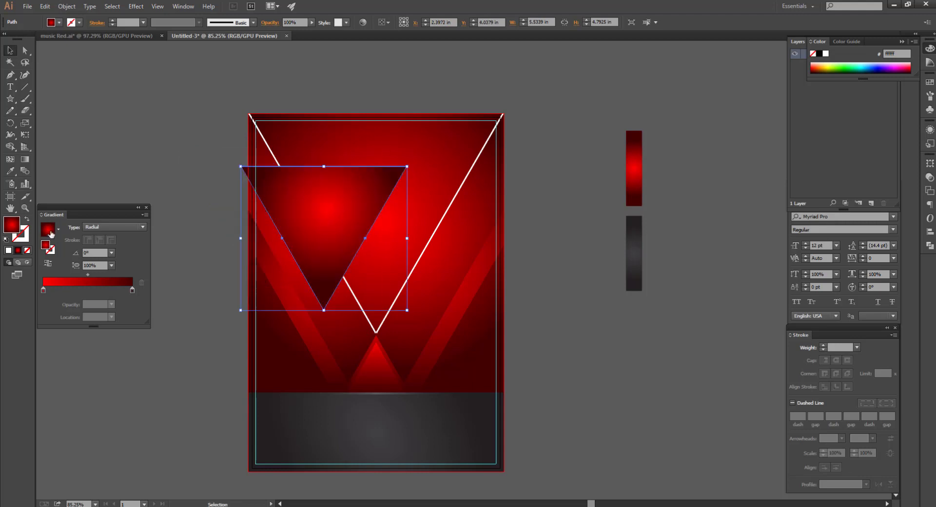
click(59, 22)
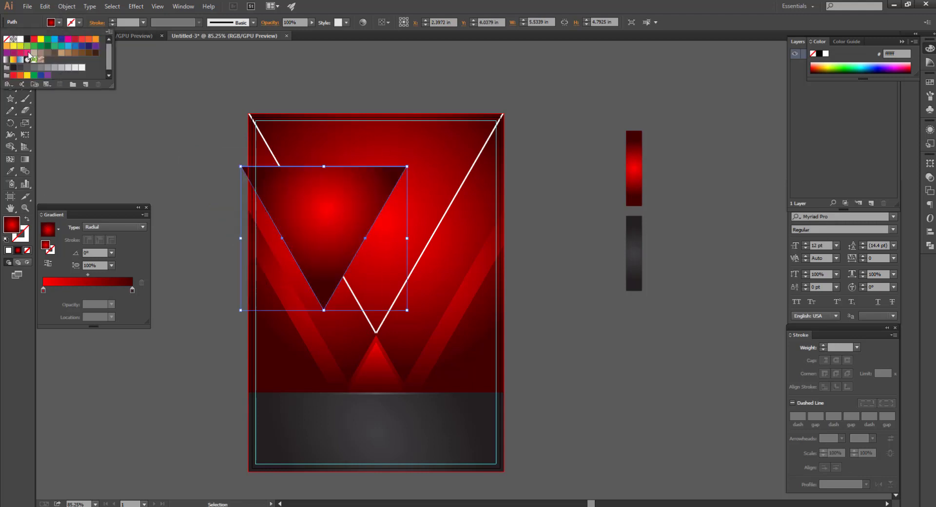
click(7, 39)
click(78, 22)
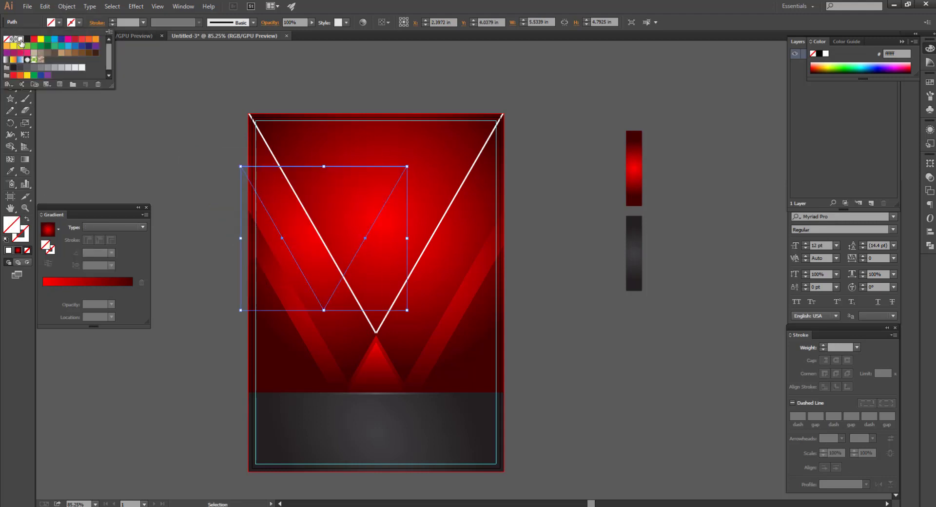
click(20, 39)
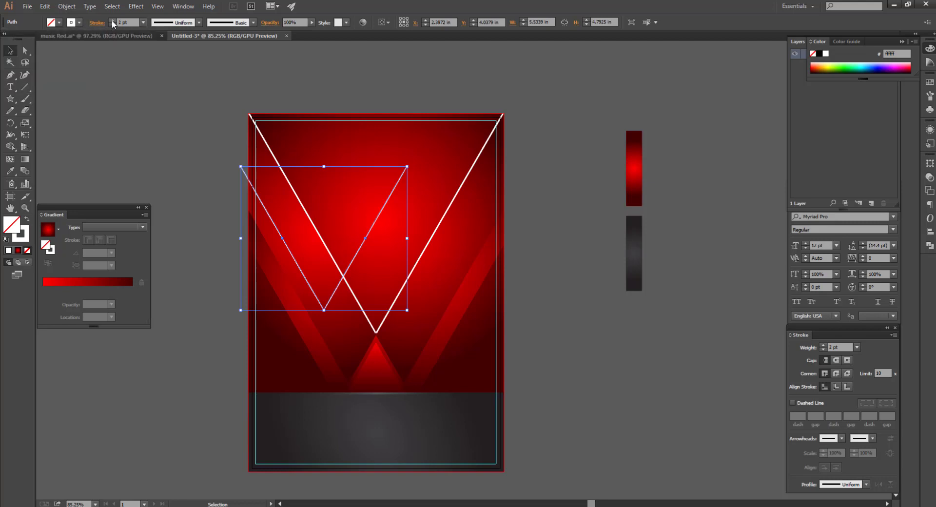
click(113, 21)
click(113, 22)
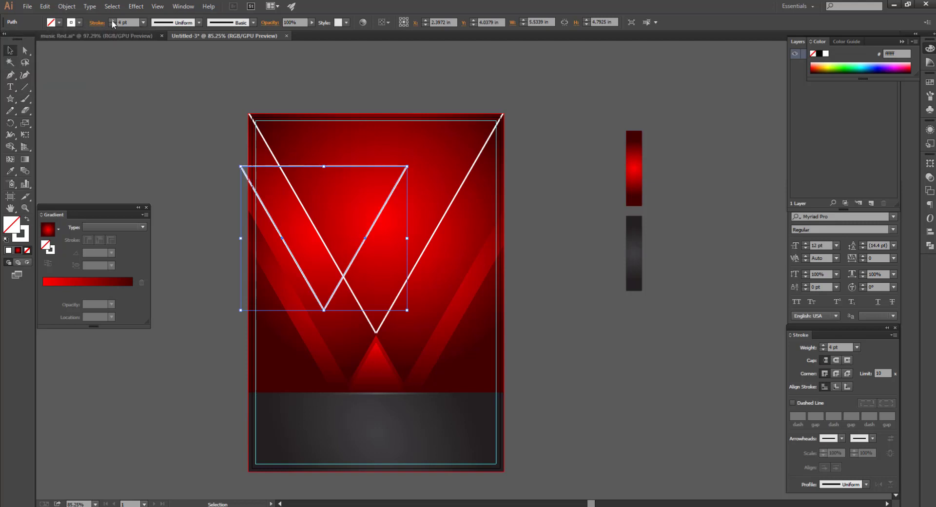
click(181, 116)
Step: Move the outlined triangle so its tip meets the white V's lower tip, and reflect it about the horizontal axis
click(470, 202)
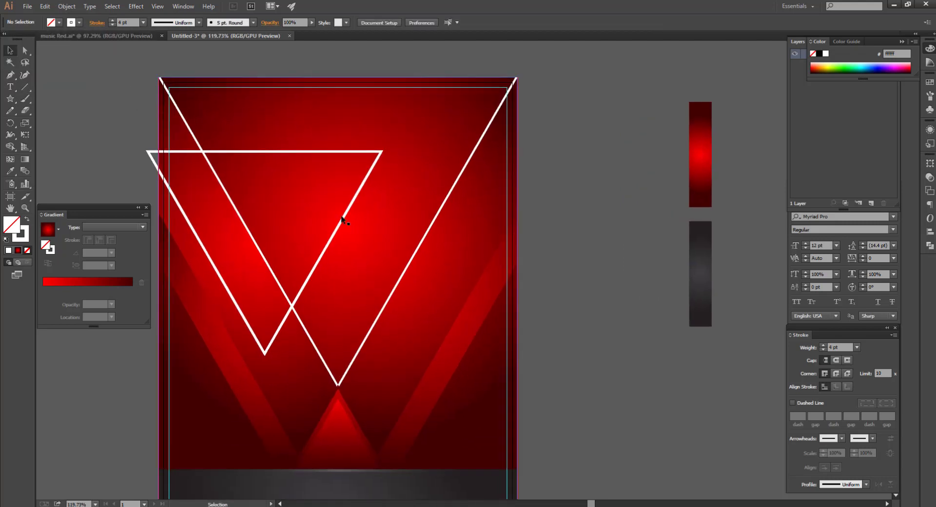
drag(341, 219, 419, 251)
right_click(419, 251)
mouse_move(456, 379)
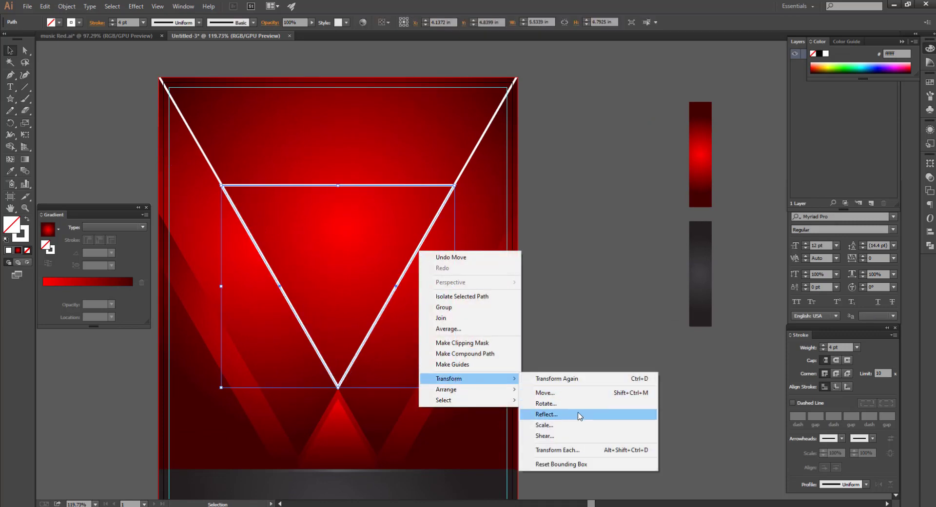
click(579, 416)
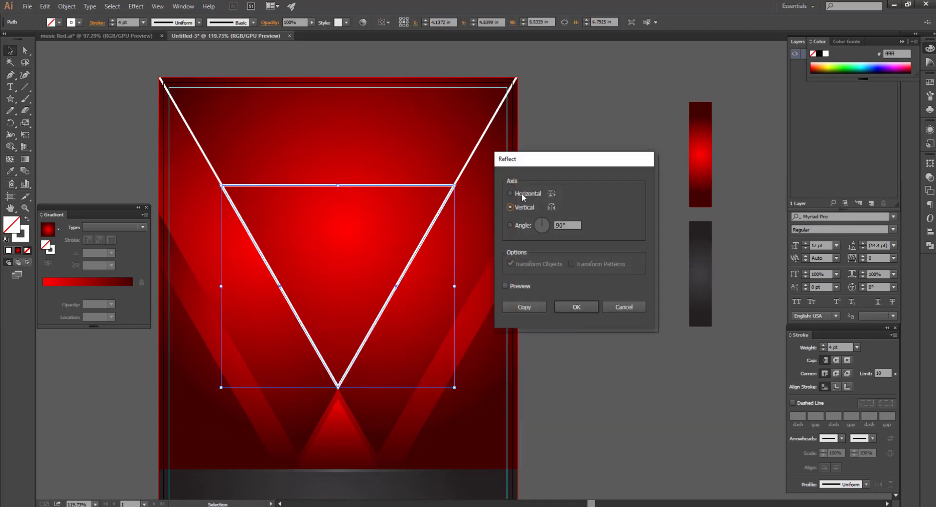
click(575, 307)
click(604, 309)
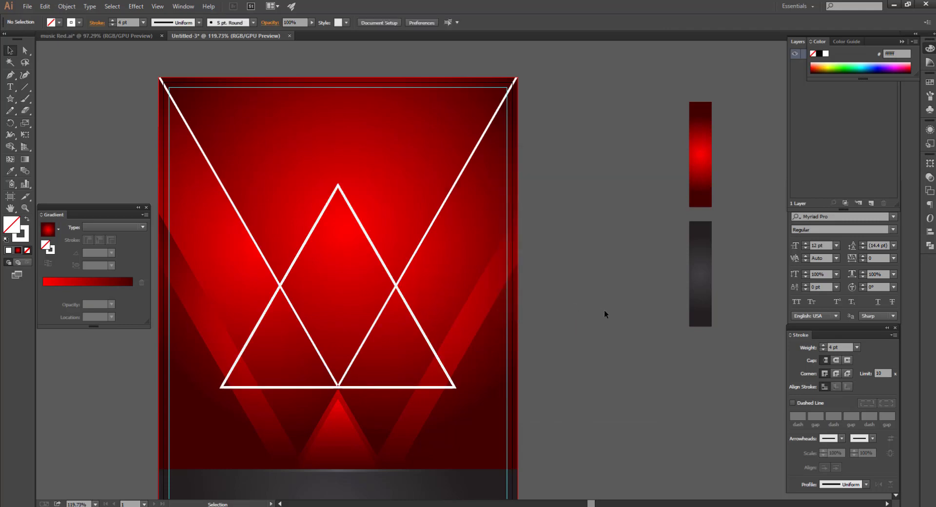
Step: Enlarge the upward-pointing outlined triangle to about 6.69 × 5.80 in, keeping it centred on the flyer
click(383, 263)
drag(338, 186, 338, 143)
click(585, 225)
drag(578, 192, 538, 184)
drag(491, 263, 576, 337)
Step: Nudge the outlined triangle slightly upward so its base lines up with the white V's lower tip
click(449, 331)
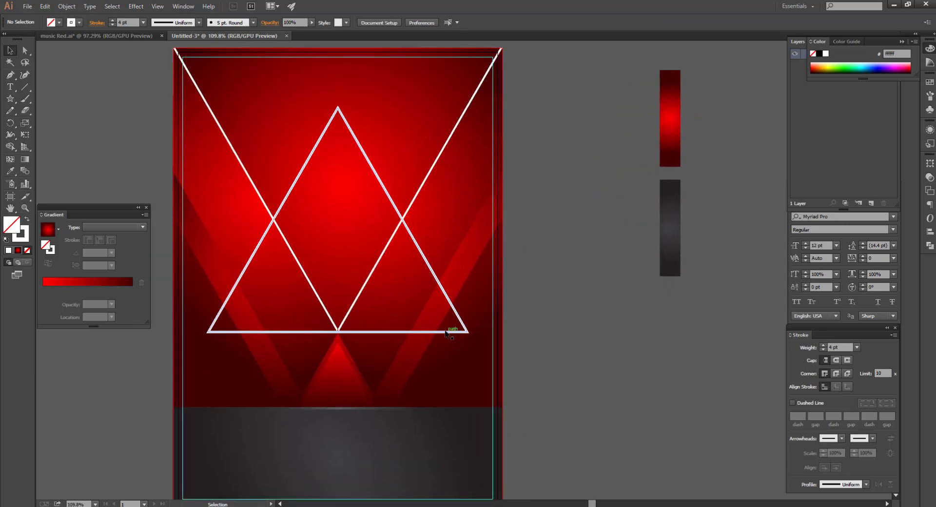
key(Up)
key(Up)
key(Up)
key(Up)
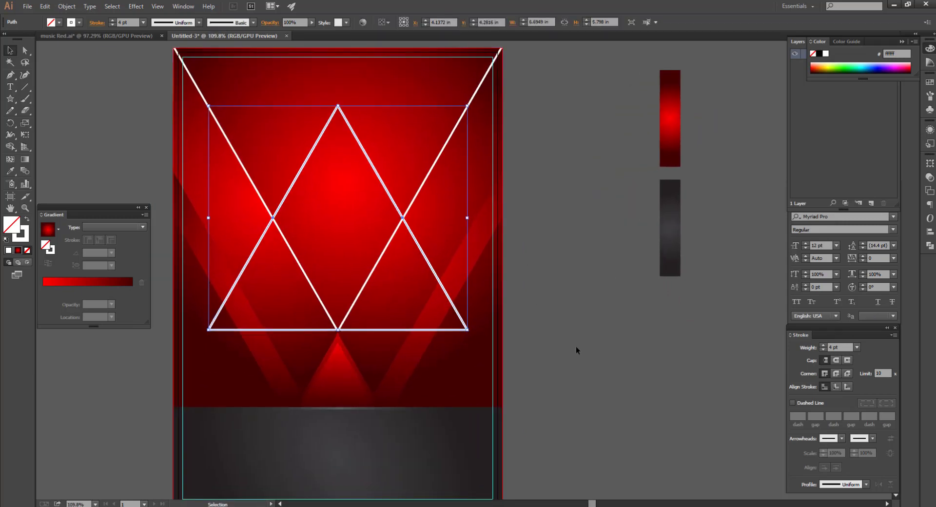
click(575, 346)
Step: Place the portrait Image.png at about 5.32 × 7.08 in, embed it, and move it beside the flyer's right edge
key(ctrl+0)
click(27, 6)
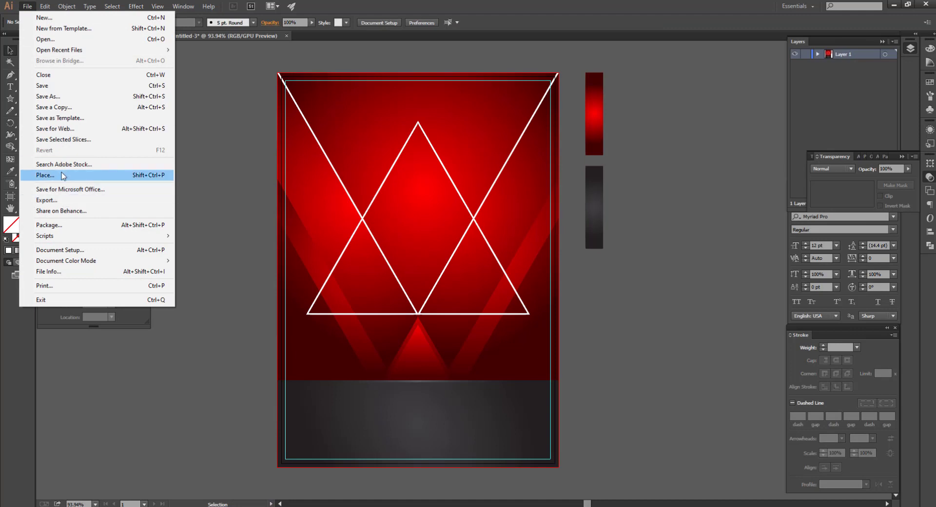
click(44, 175)
double_click(111, 86)
drag(149, 70, 324, 305)
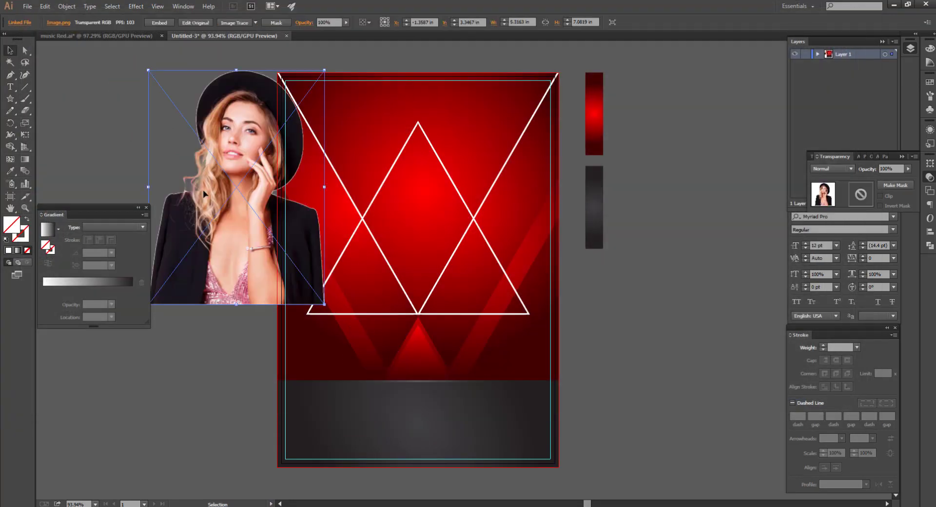
drag(213, 158, 588, 219)
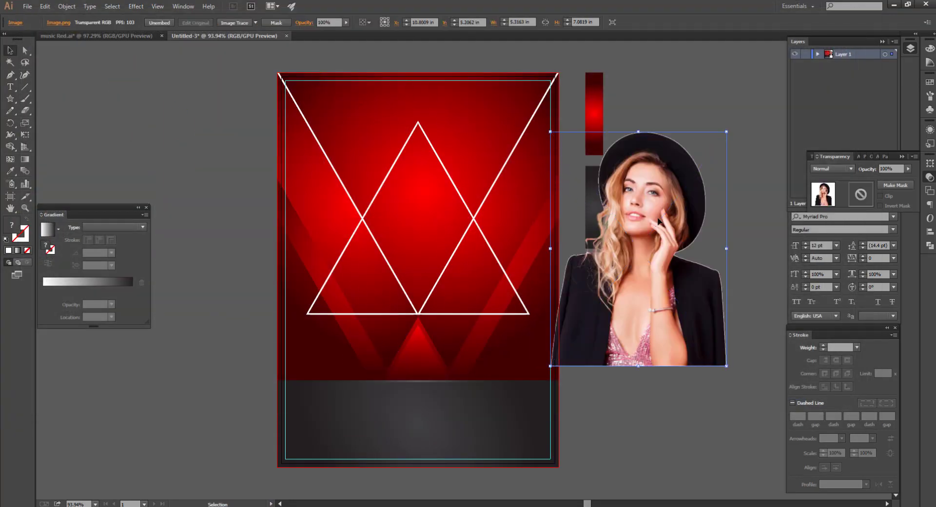
Step: Try the portrait over the flyer's white triangles and move it back beside the artboard
click(714, 134)
drag(659, 221, 421, 184)
key(ctrl+shift+a)
click(604, 276)
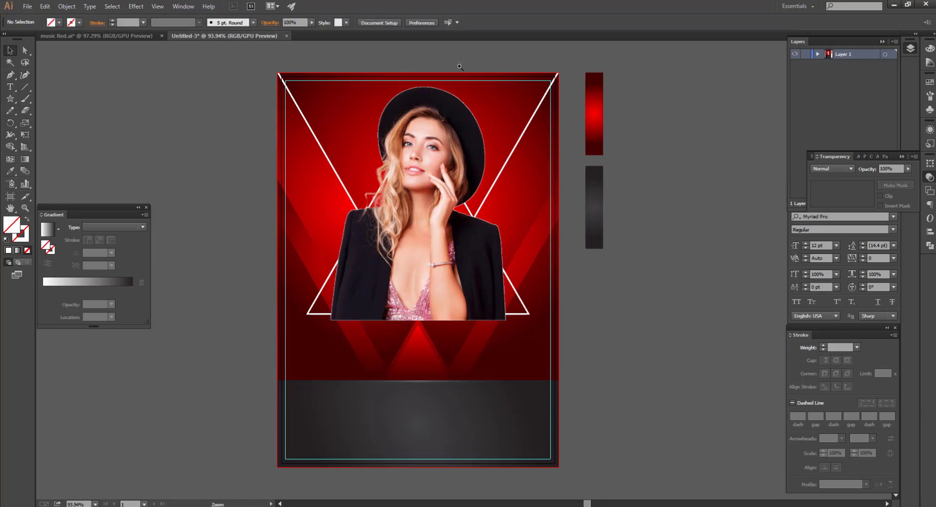
scroll(462, 67, up, 1)
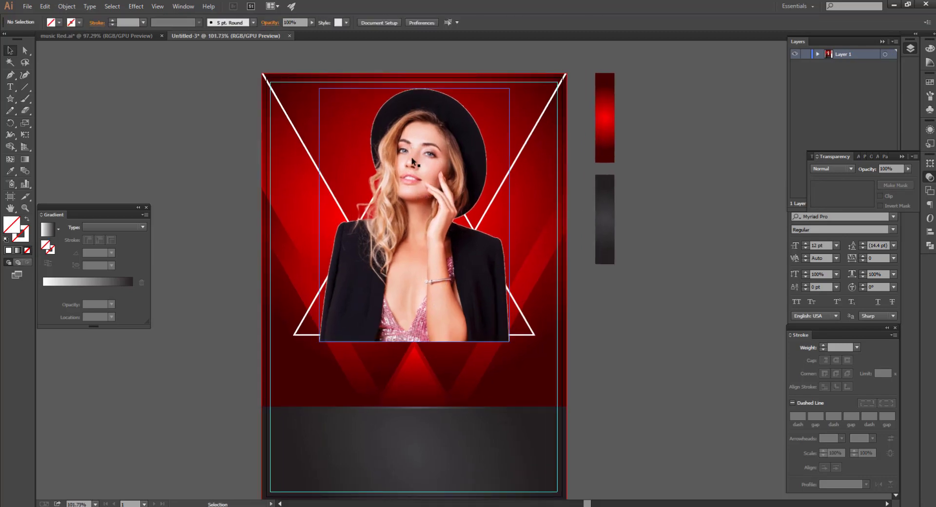
drag(399, 181, 656, 177)
click(627, 403)
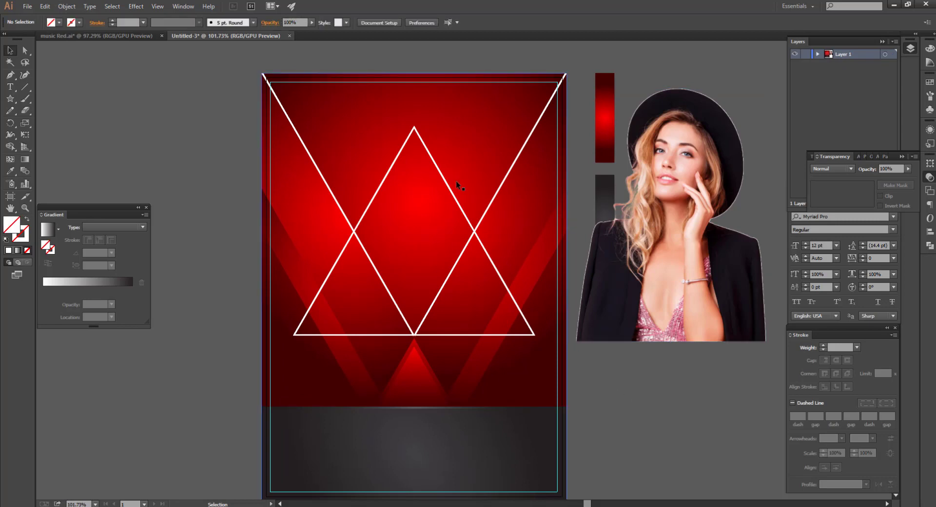
Step: Draw a closed triangle with the Pen tool from the flyer's two upper corners to the white V's lower tip
click(269, 136)
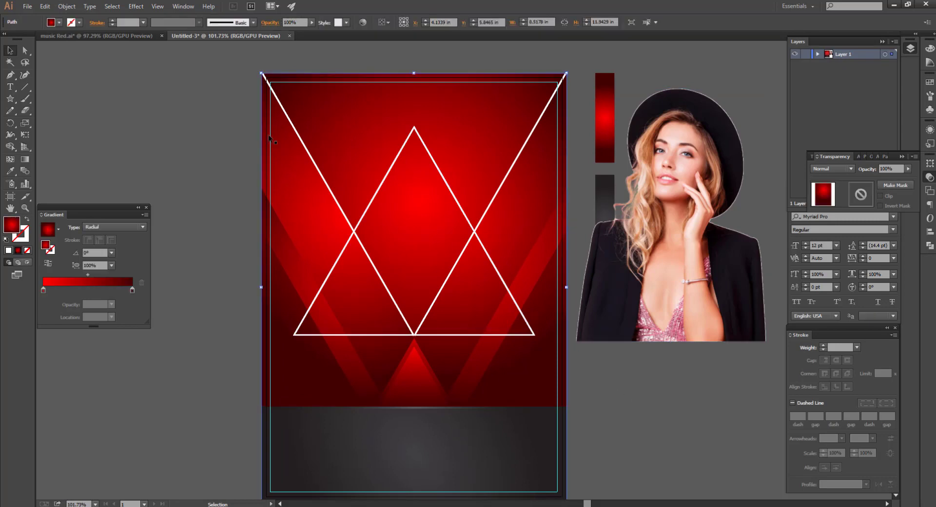
click(181, 124)
click(11, 76)
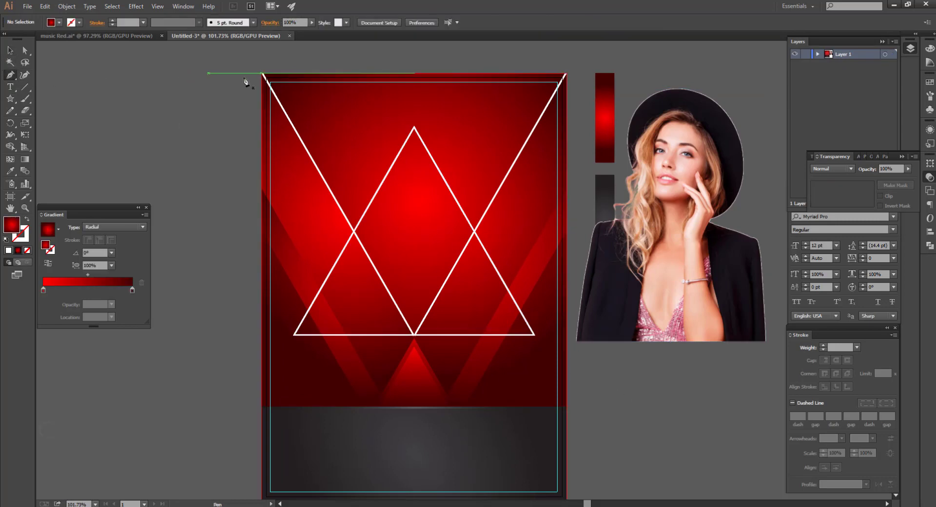
click(263, 74)
click(415, 335)
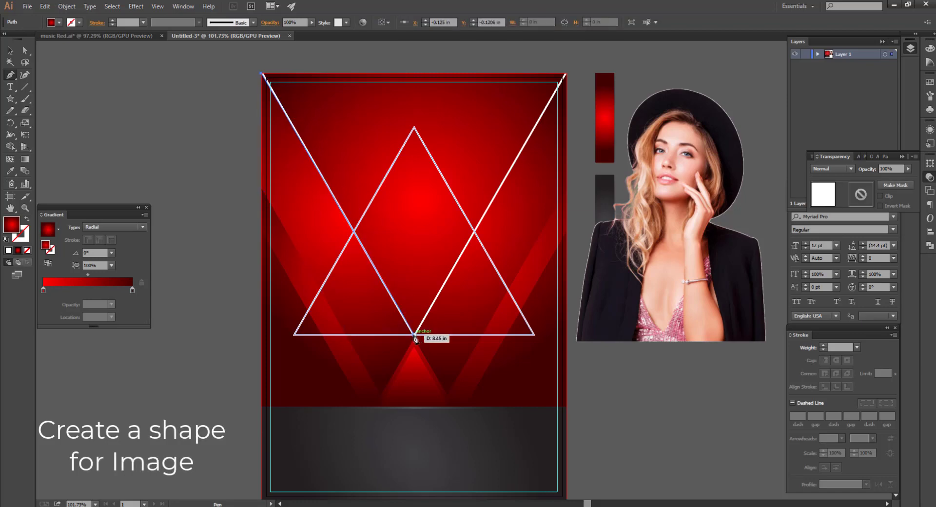
click(565, 75)
click(262, 75)
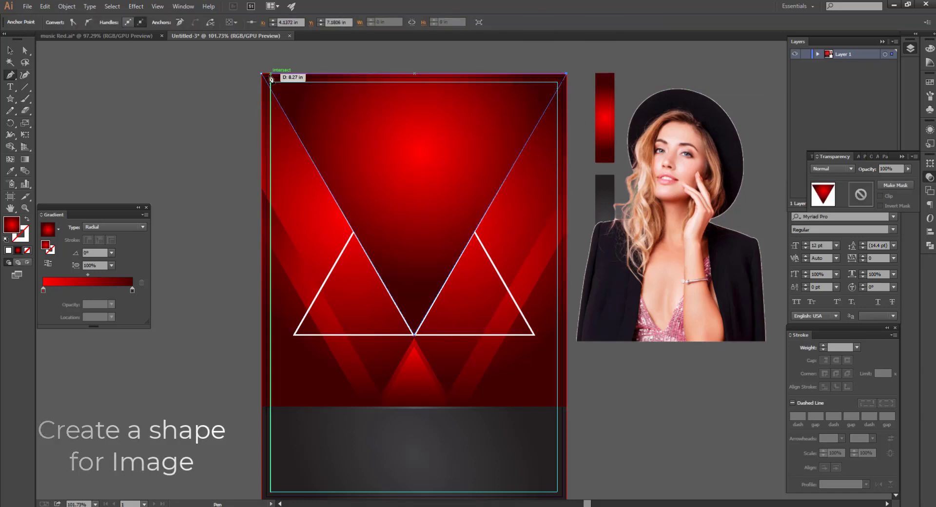
click(10, 50)
click(92, 94)
drag(413, 328, 390, 326)
drag(410, 287, 429, 288)
click(429, 228)
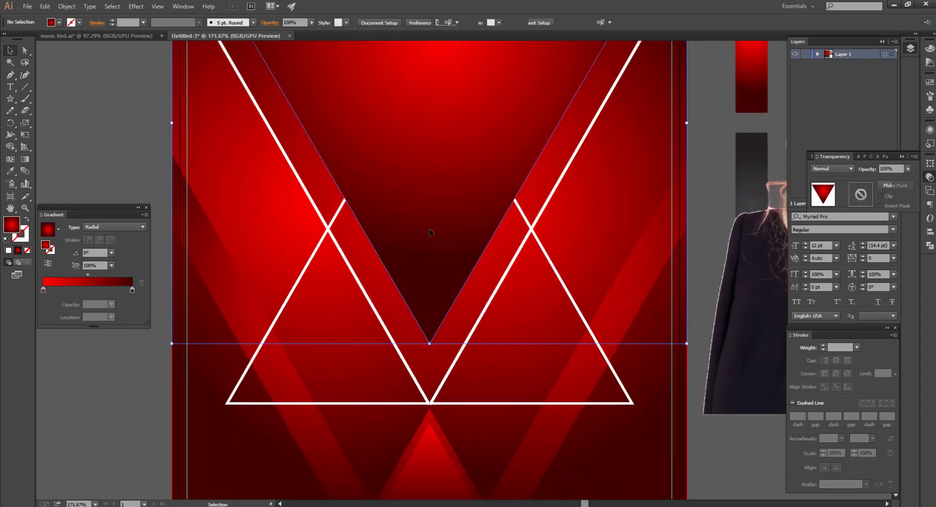
key(ctrl+z)
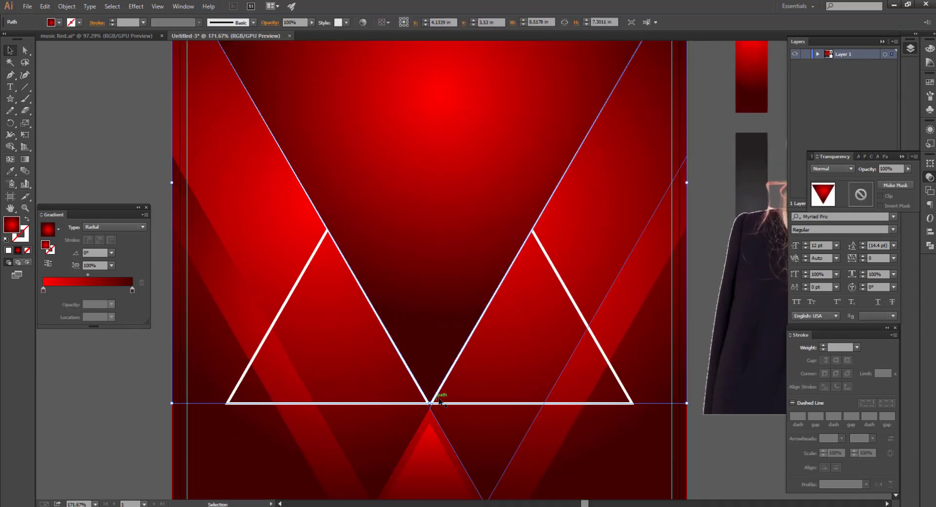
drag(430, 404, 430, 403)
click(162, 329)
scroll(412, 168, down, 3)
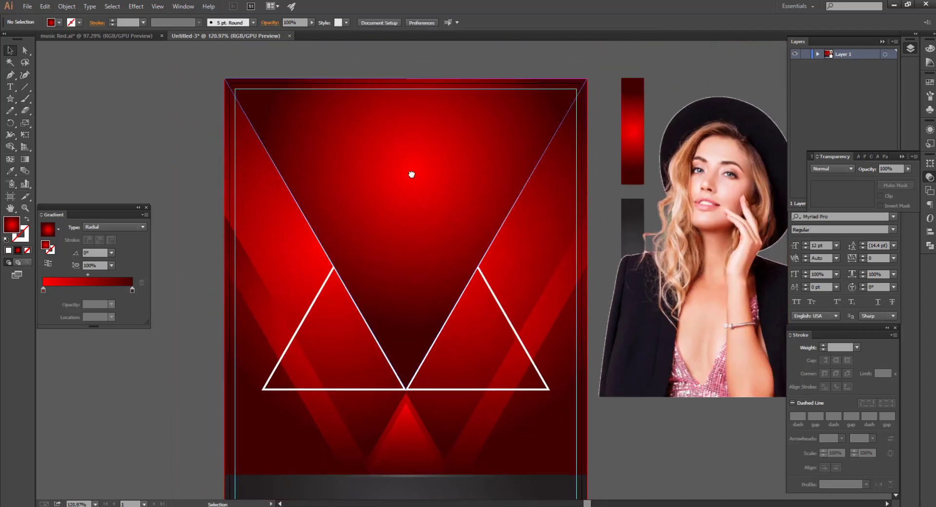
key(a)
drag(416, 168, 479, 145)
key(ctrl+z)
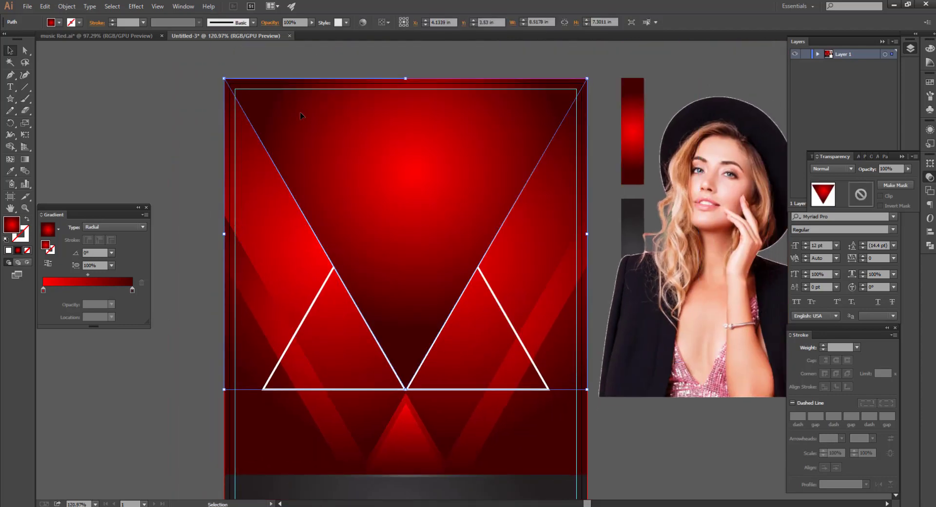
Step: Arrange the new red gradient triangle behind the white lines but in front of the red background
right_click(368, 157)
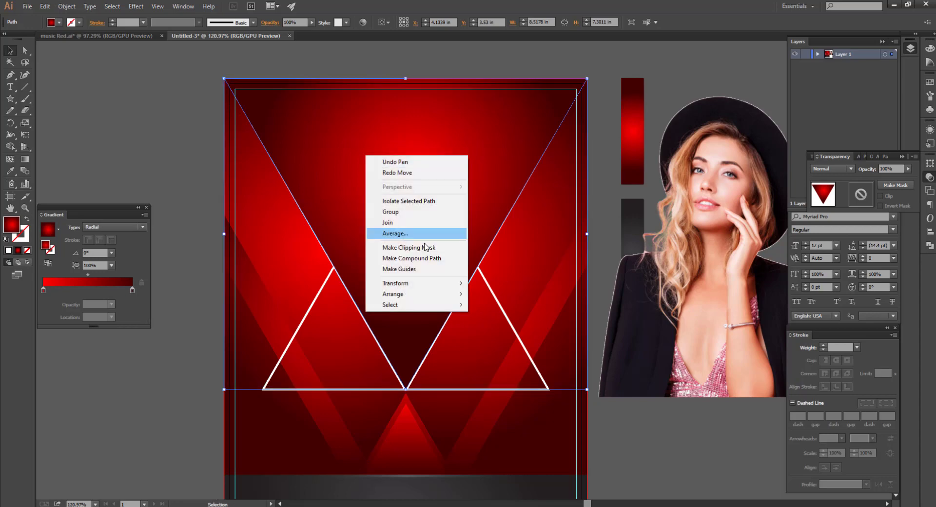
mouse_move(418, 288)
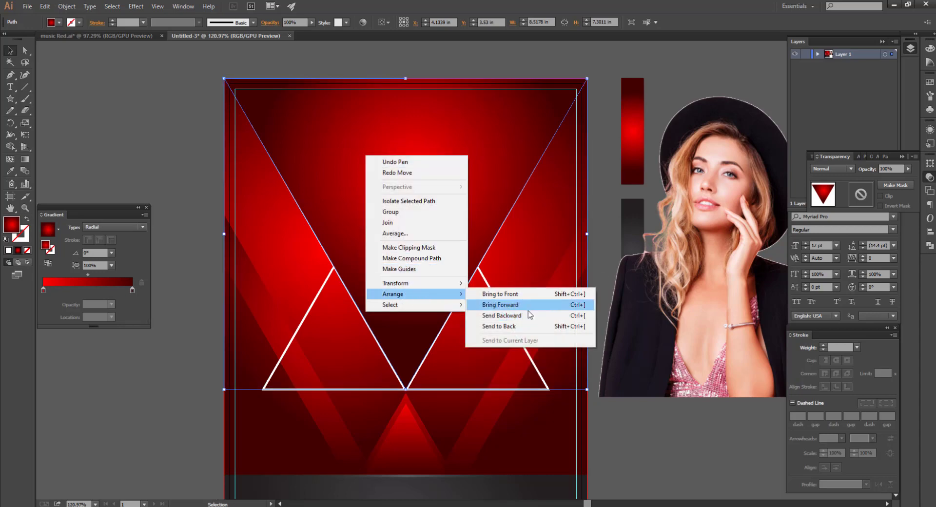
click(527, 320)
right_click(381, 205)
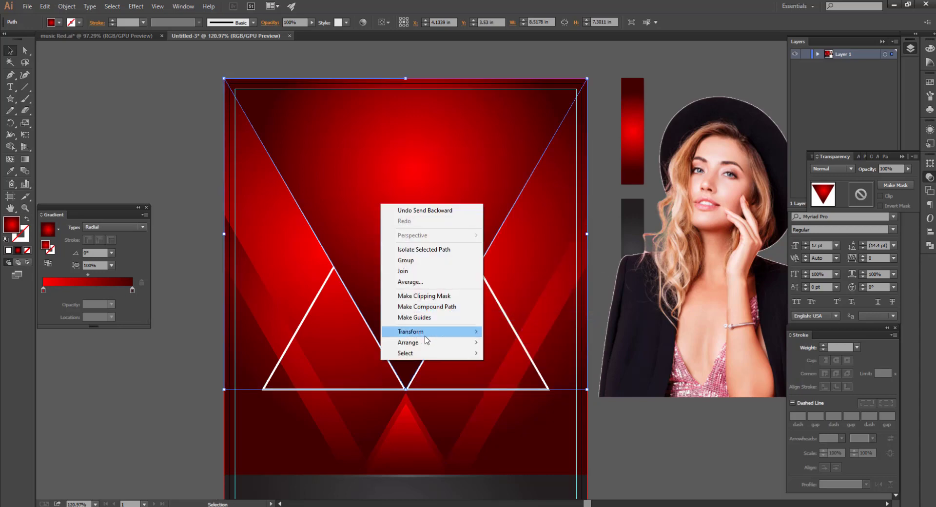
mouse_move(429, 332)
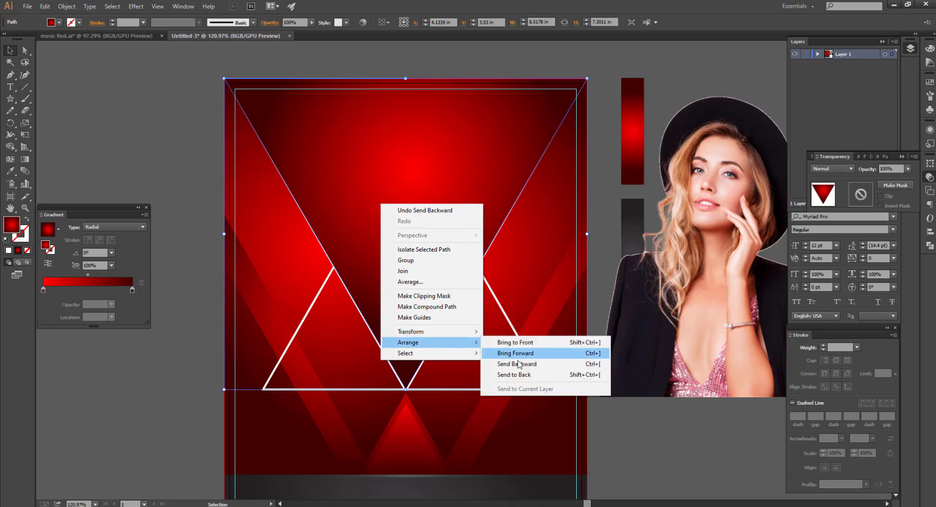
click(517, 367)
key(ctrl+shift+bracketleft)
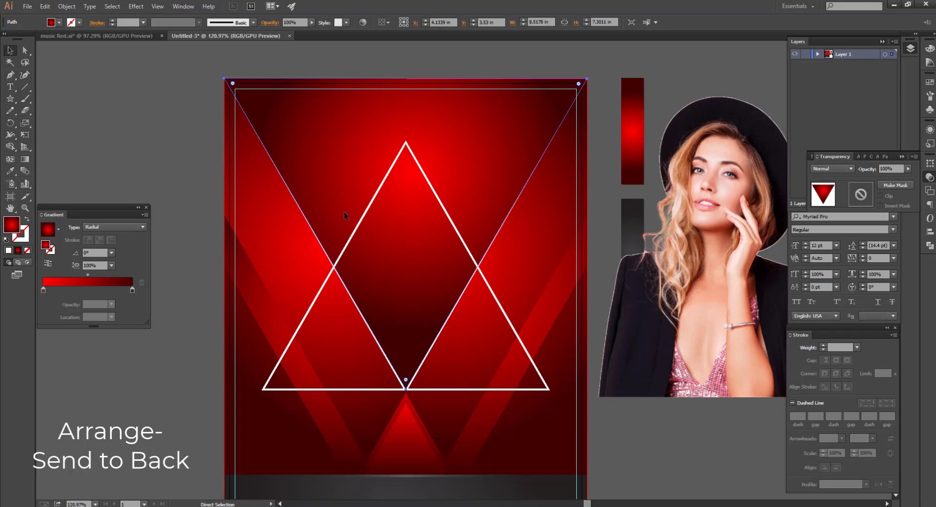
key(ctrl+bracketleft)
key(ctrl+bracketleft)
key(ctrl+bracketright)
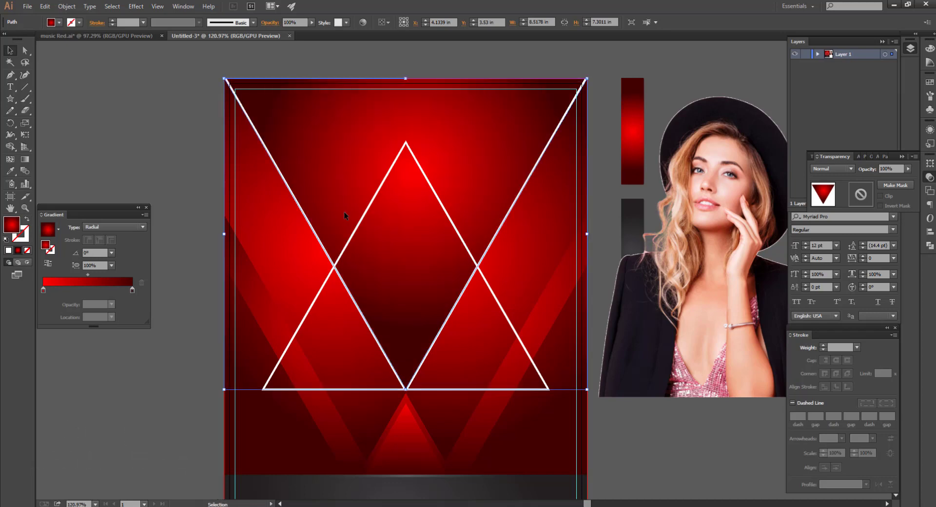
click(127, 133)
Step: Duplicate the V-shaped gradient triangle in place in front, and fill the copy with white using the Eyedropper
click(453, 136)
key(ctrl+c)
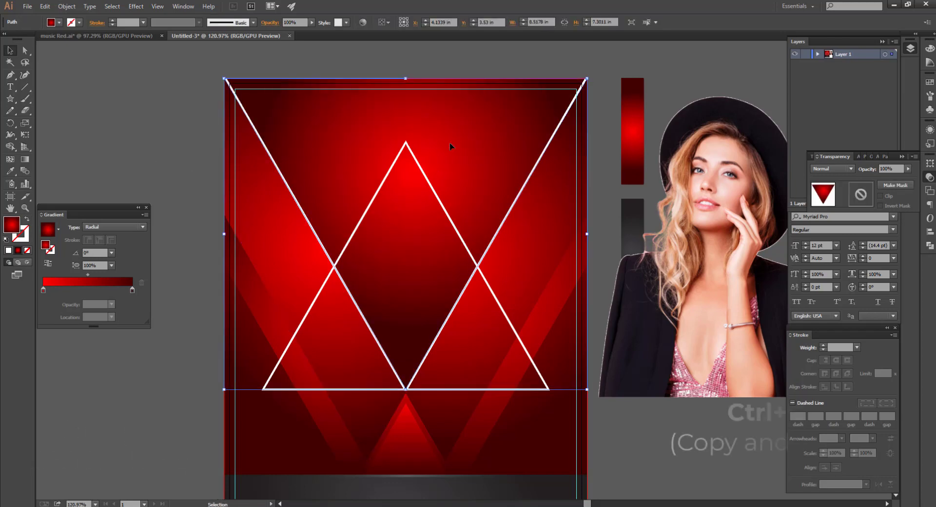
key(ctrl+f)
click(7, 174)
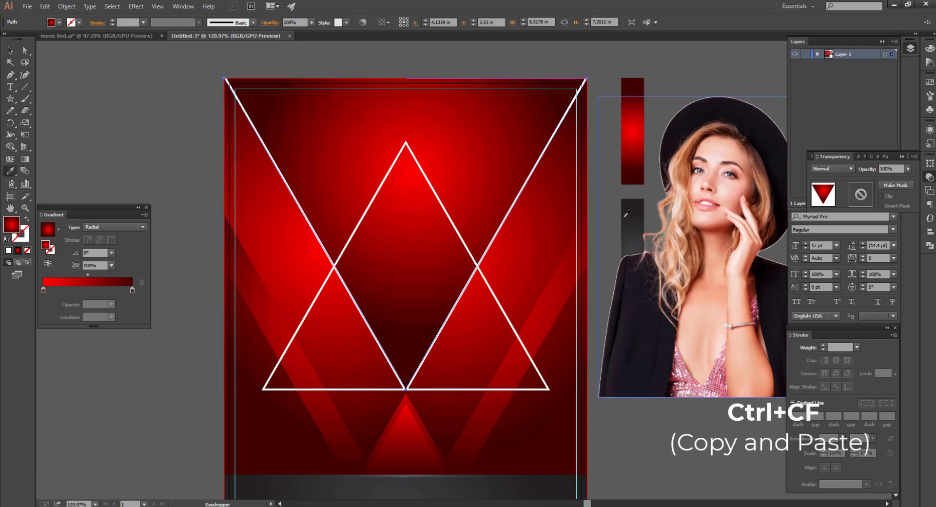
click(400, 181)
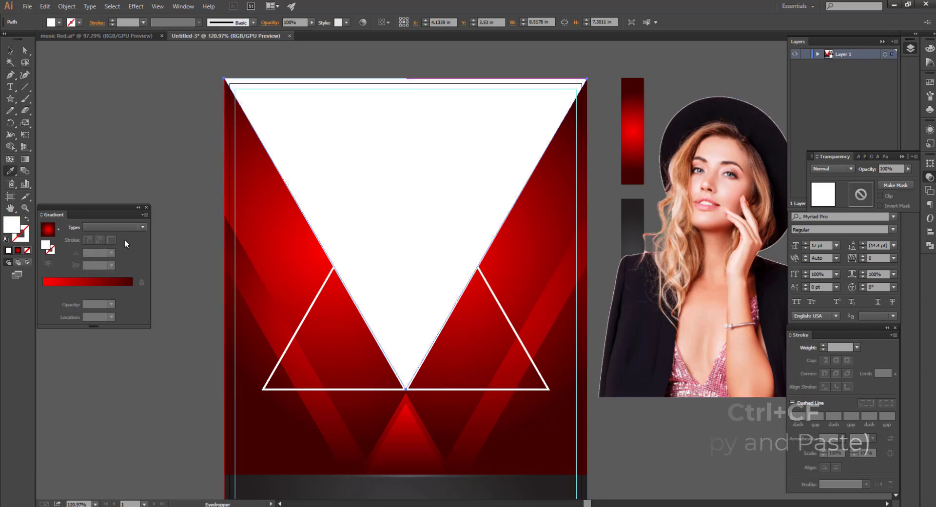
ctrl+alt+click(260, 121)
ctrl+alt+click(259, 120)
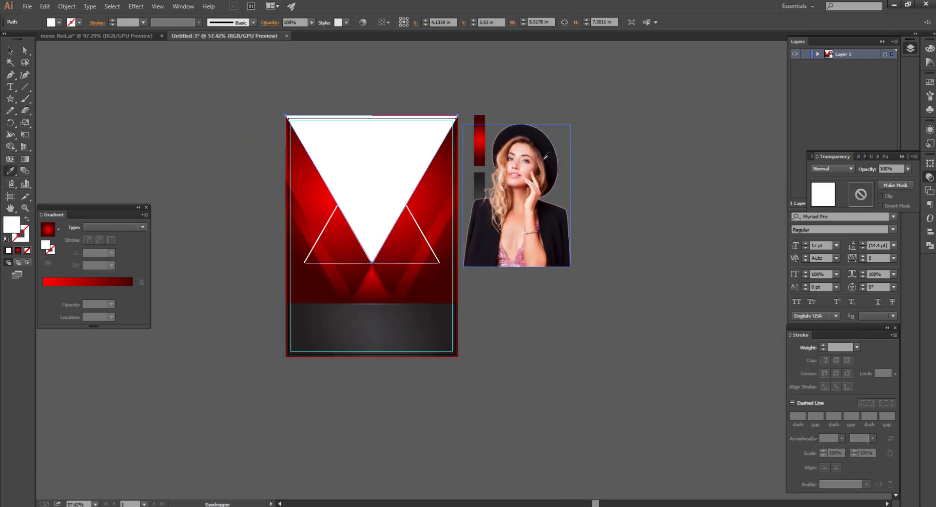
Step: Move the portrait farther away from the artboard, beyond the gradient swatches
click(16, 55)
click(214, 114)
drag(528, 215, 609, 212)
click(583, 287)
Step: Try moving the white V-shaped triangle aside and undo each move
ctrl+click(441, 142)
click(339, 187)
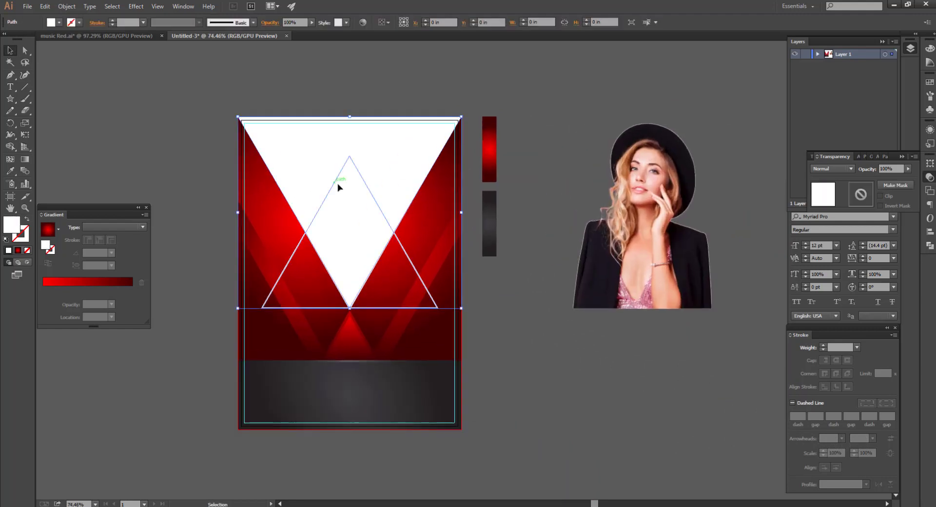
drag(338, 188, 132, 171)
key(ctrl+z)
click(540, 369)
ctrl+click(371, 141)
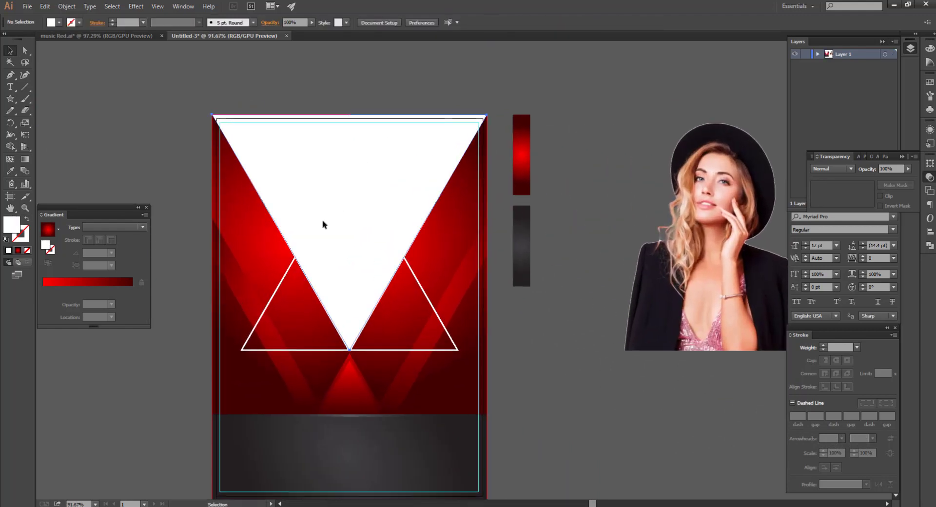
right_click(346, 223)
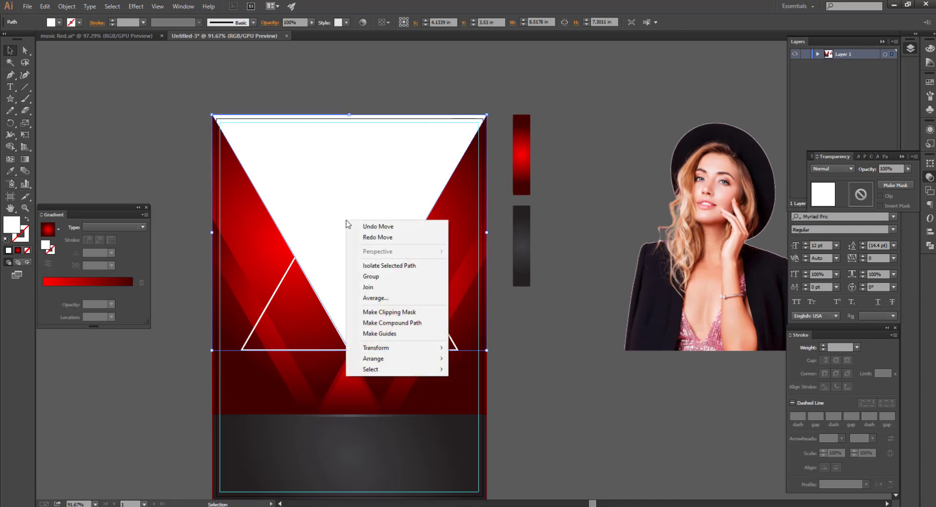
click(328, 188)
key(a)
key(v)
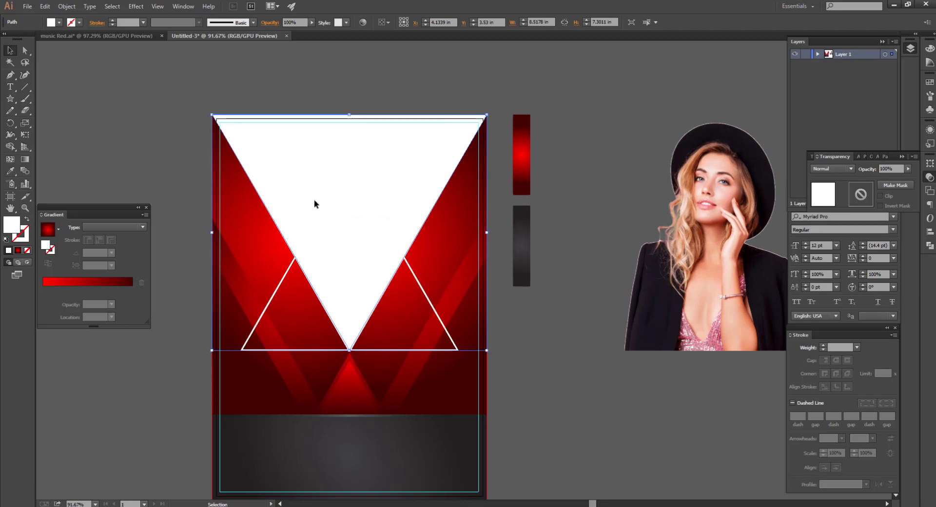
drag(314, 199, 432, 206)
key(ctrl+z)
Step: Fill the selected front V-shaped triangle with the red radial gradient sampled from the red swatch using the Eyedropper
click(10, 171)
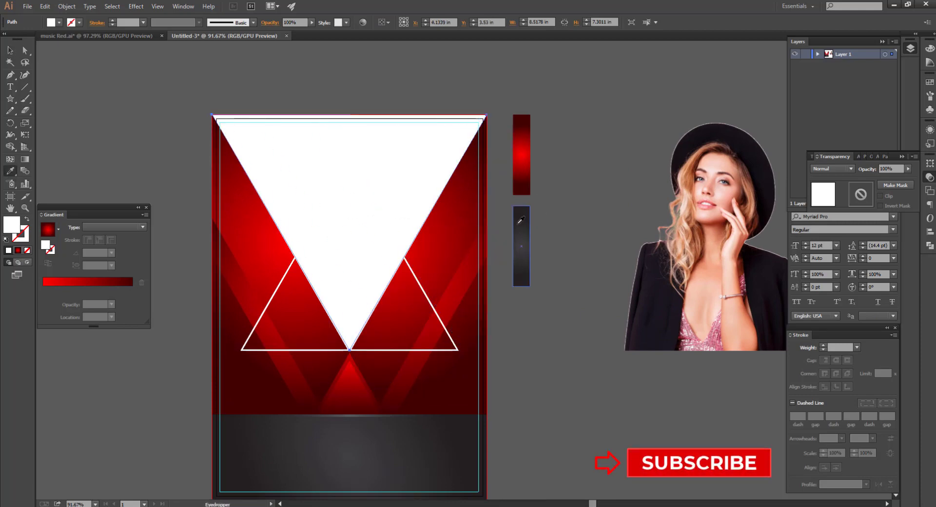
click(521, 244)
click(524, 151)
key(v)
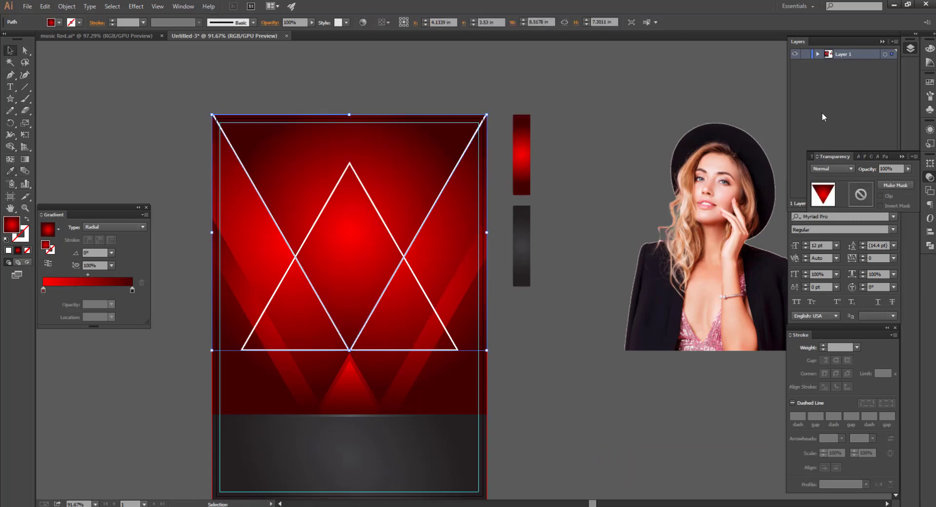
Step: Expand Layer 1 and hide the red gradient triangle lying above the white one
click(821, 55)
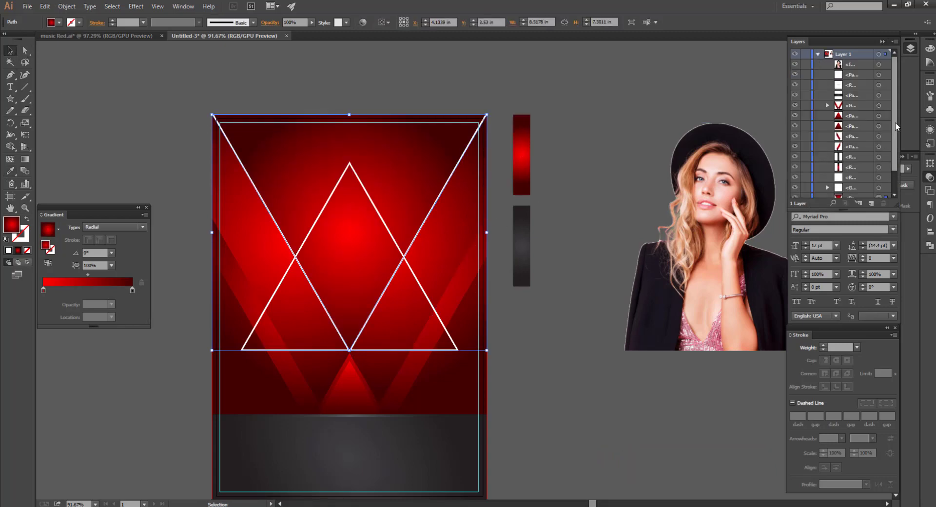
drag(895, 121, 896, 148)
click(794, 173)
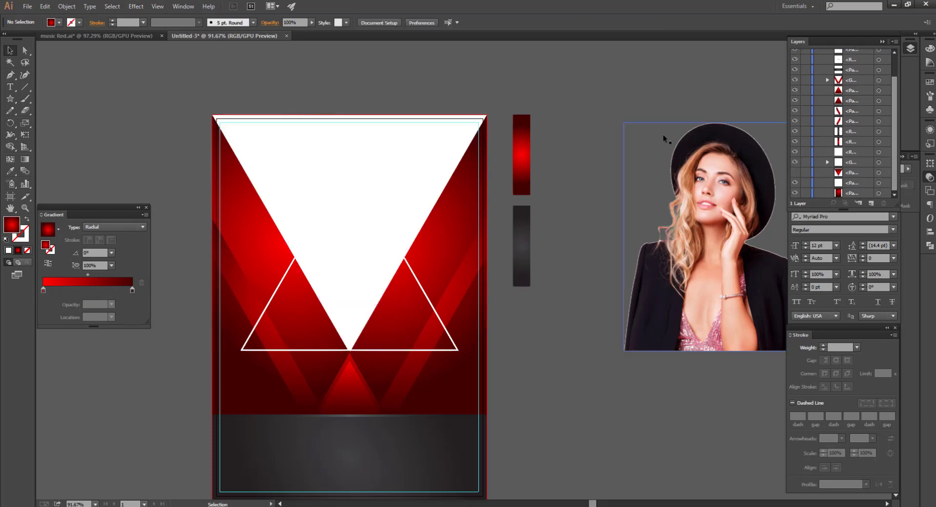
Step: Place the portrait over the white V-shaped triangle and scale it proportionally to about 4.97 by 6.62 in, nearly centred
click(372, 180)
drag(717, 229, 351, 231)
click(593, 225)
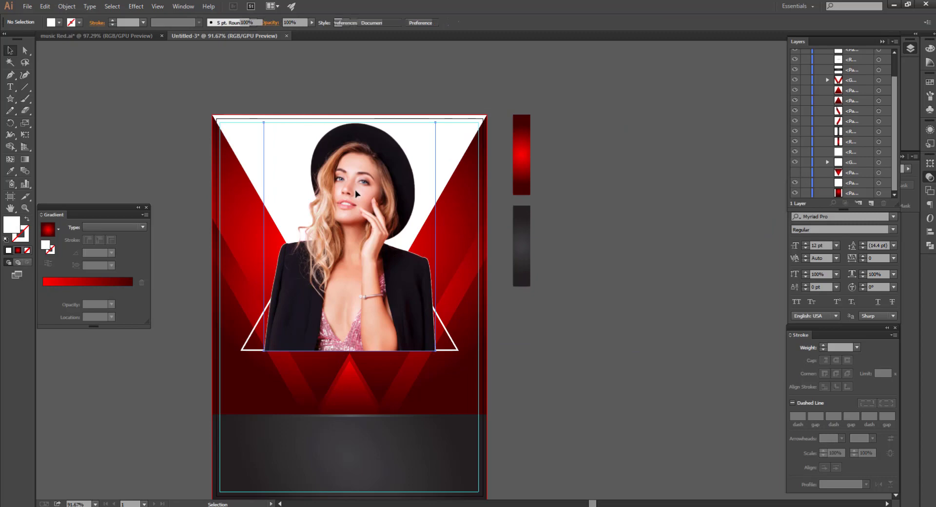
click(357, 194)
drag(350, 125, 350, 134)
click(579, 223)
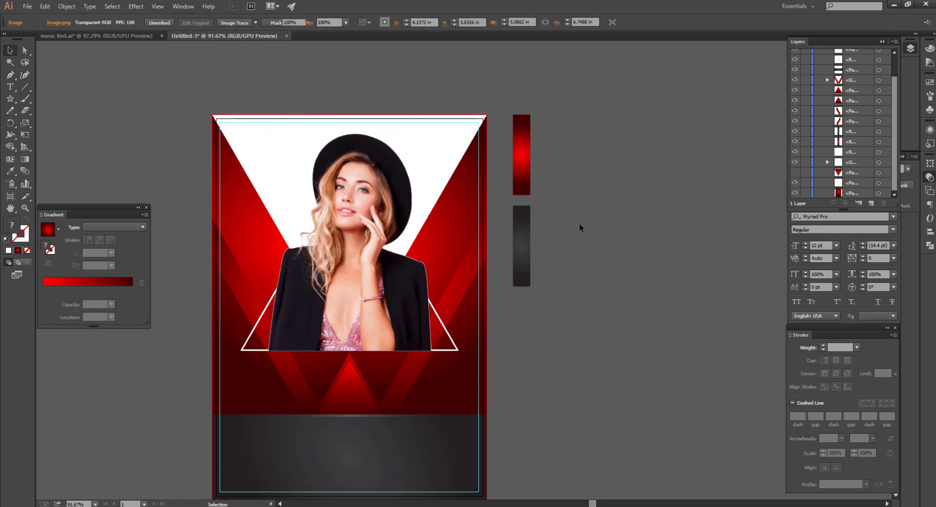
mouse_move(373, 261)
mouse_down()
mouse_move(371, 240)
mouse_move(359, 254)
mouse_up()
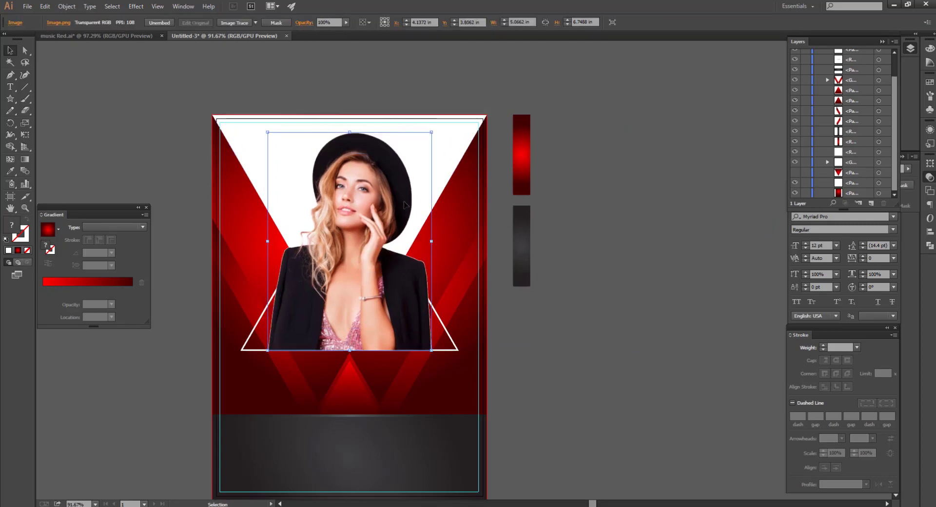
drag(358, 171, 355, 182)
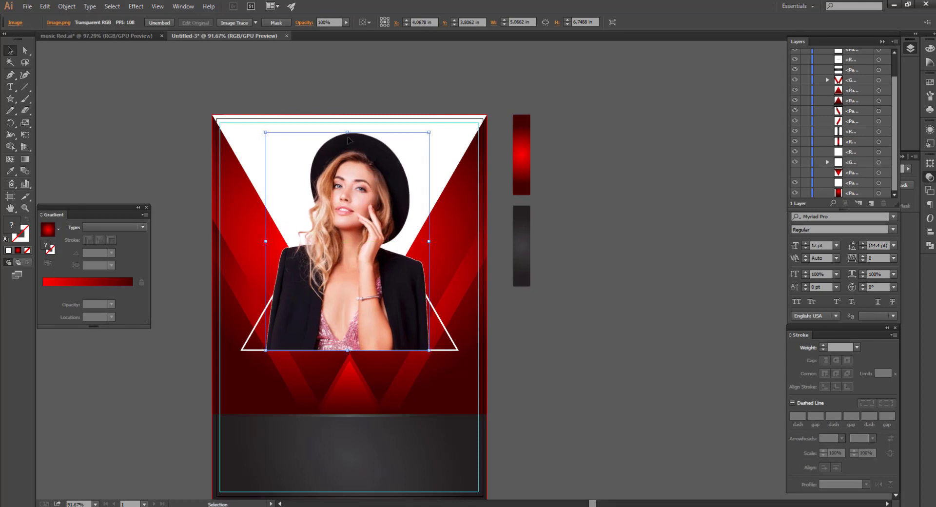
drag(347, 132, 347, 137)
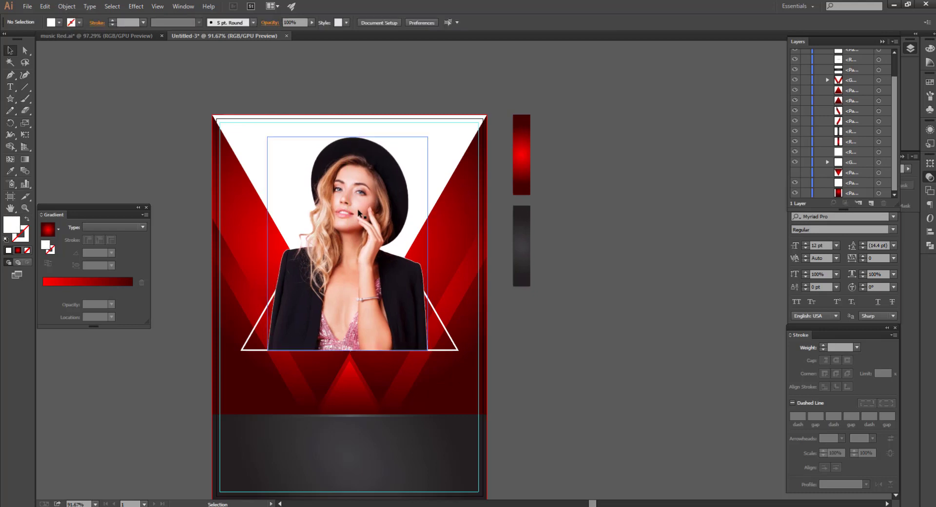
Step: Send the portrait to the back and clip it with the white V-shaped triangle using a clipping mask
right_click(361, 195)
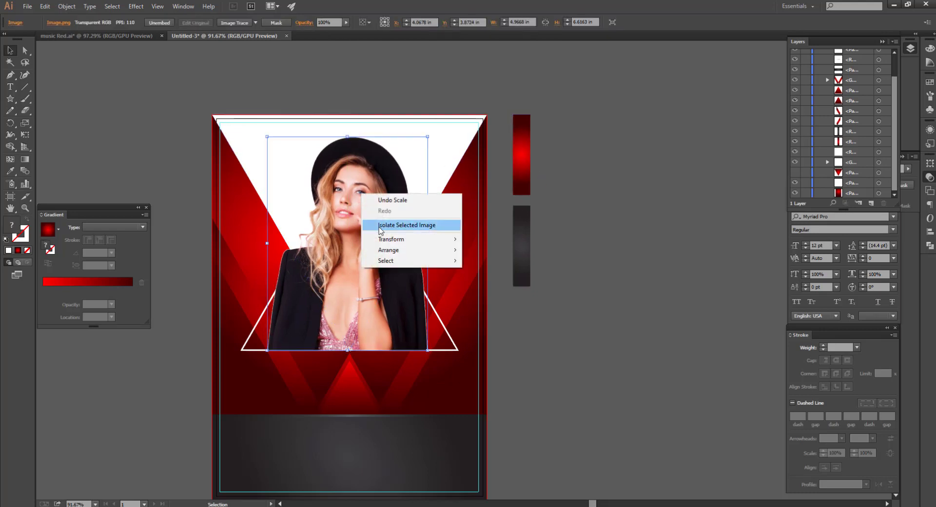
mouse_move(400, 250)
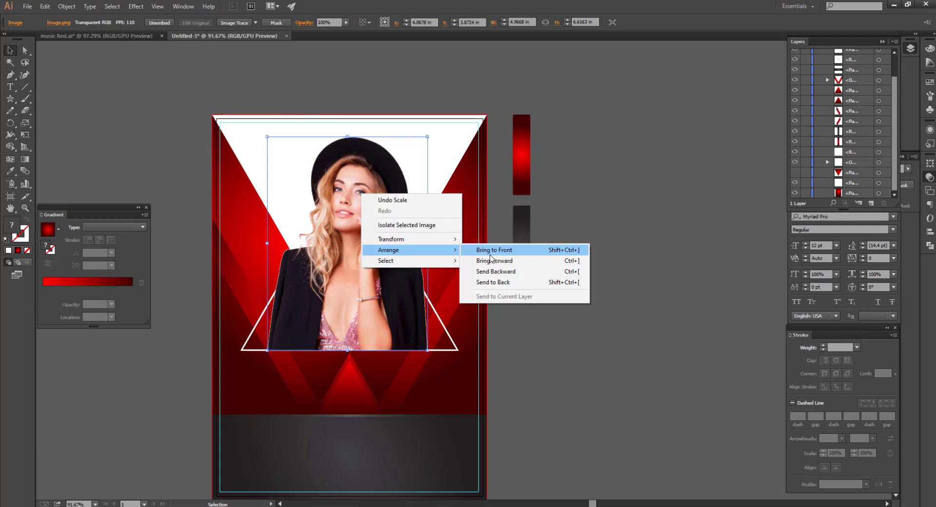
click(492, 282)
shift+click(417, 155)
right_click(415, 155)
click(458, 210)
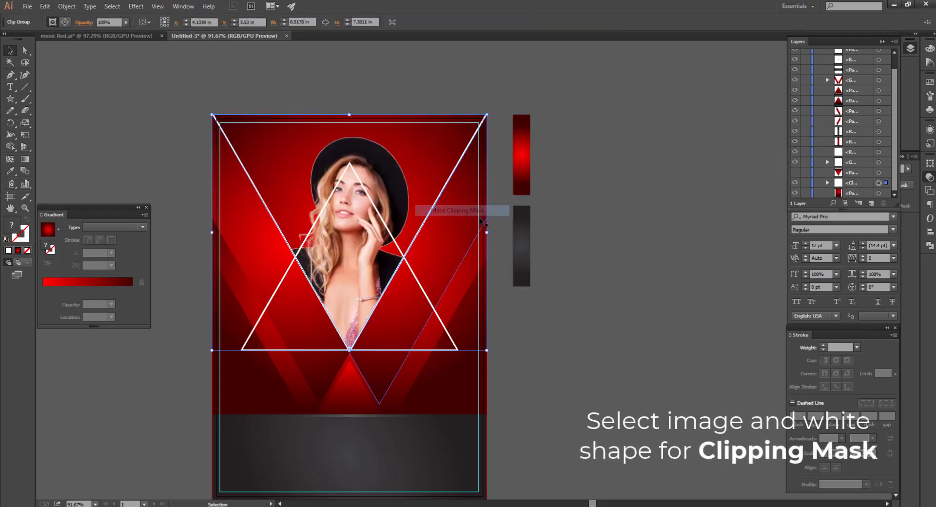
click(595, 255)
Step: Show the hidden red gradient triangle above the clipped portrait again and select it
scroll(544, 188, up, 1)
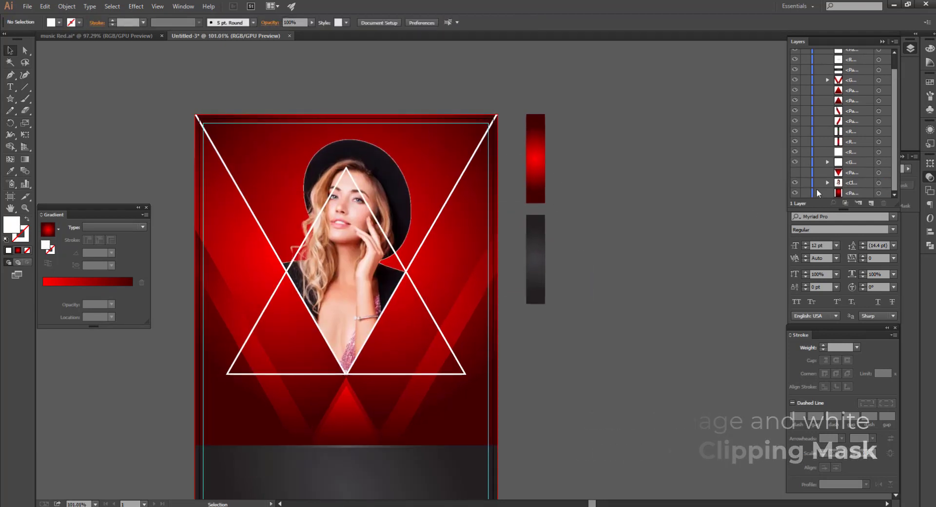
click(794, 173)
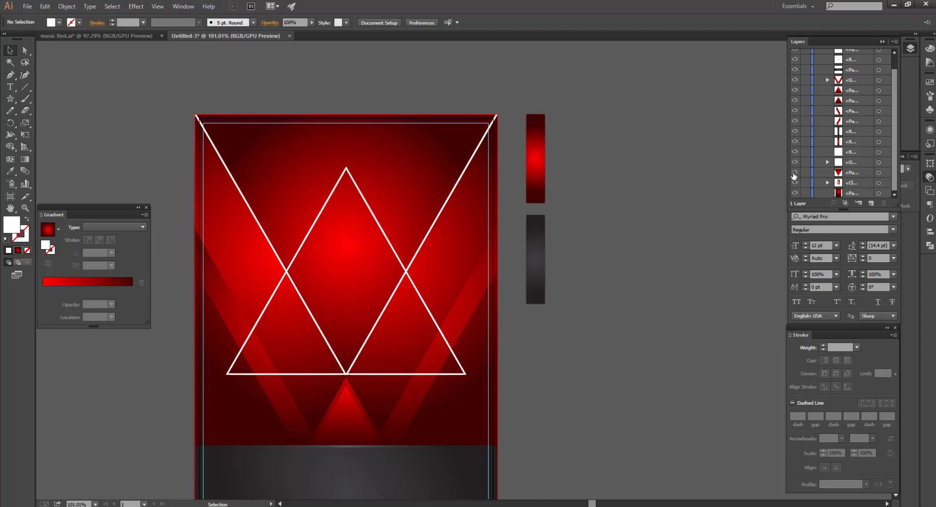
click(397, 158)
Step: Set the red gradient triangle's blending mode to Screen and its opacity to 60%
click(929, 178)
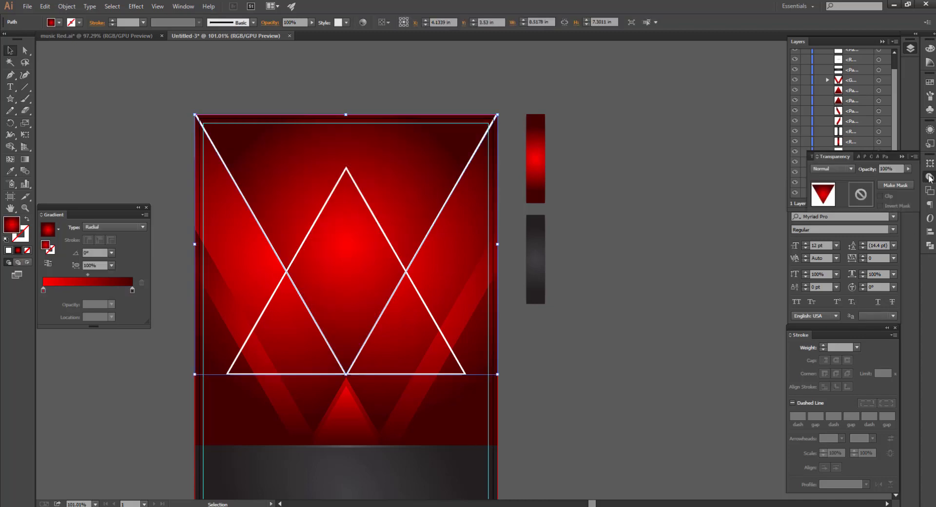
drag(835, 156, 525, 168)
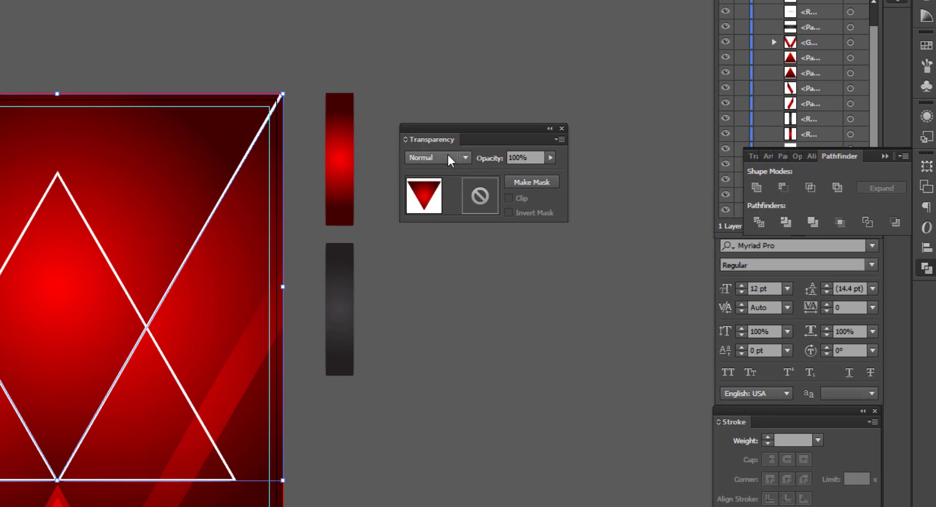
click(447, 158)
click(433, 256)
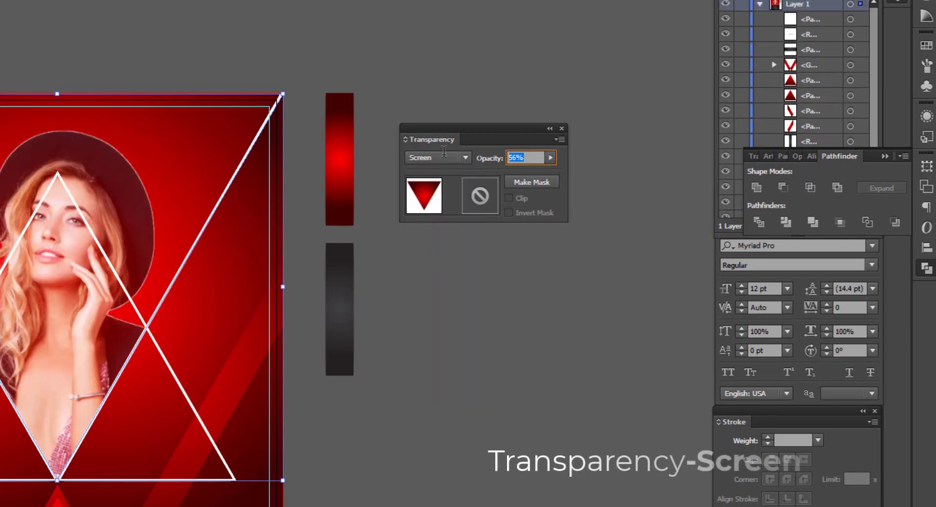
text(60)
key(Return)
key(Return)
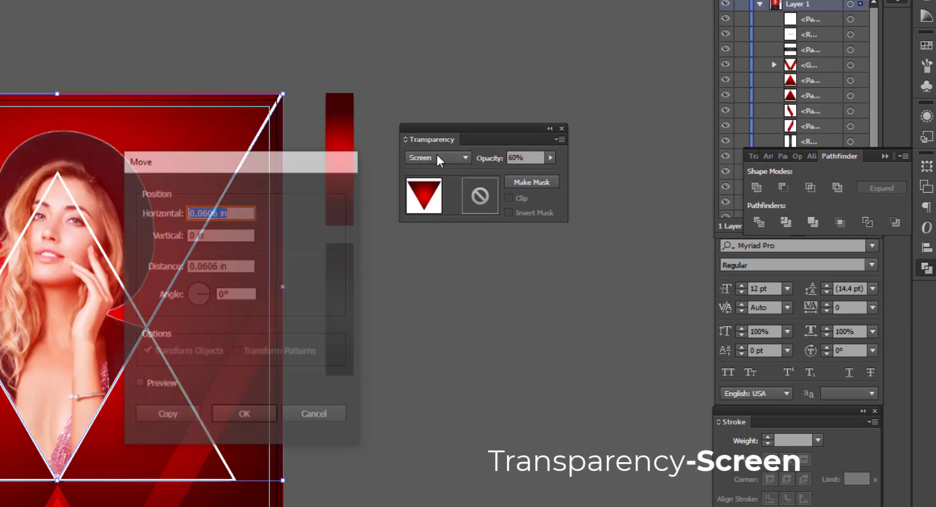
click(315, 416)
click(503, 321)
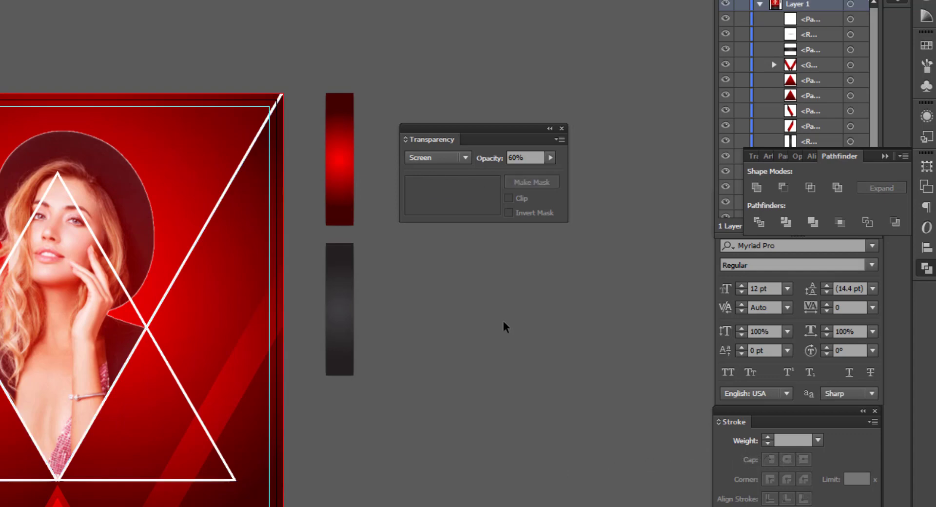
Step: Try an opacity of 70% for the Screen blend, and set it to 80%
text(7)
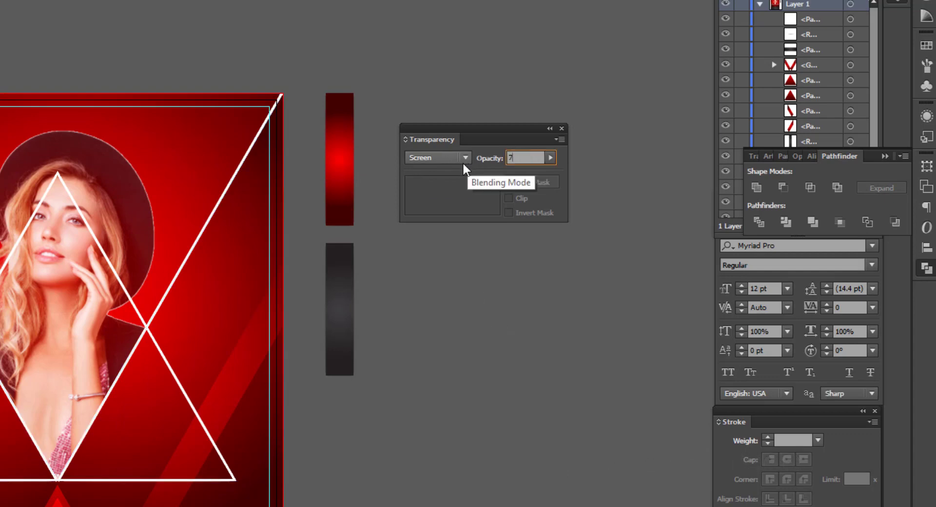
text(0)
key(Return)
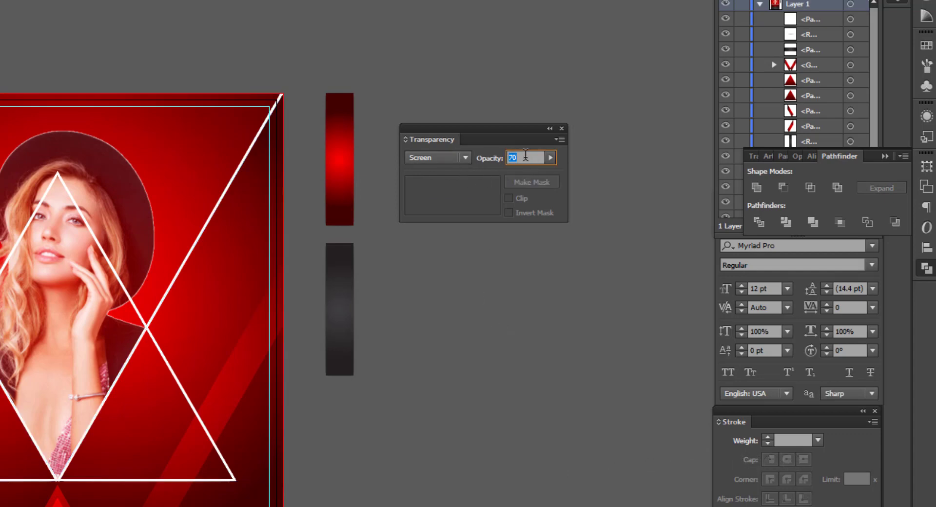
text(80)
key(Return)
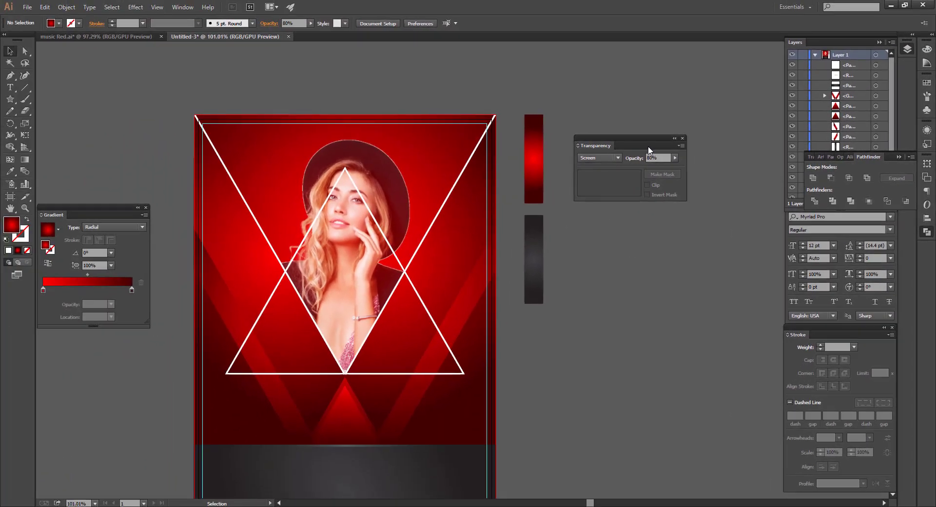
Step: Collapse Pathfinder and arrange the Transparency and Layers panels as expanded floating panels clear of the flyer
drag(691, 95, 729, 46)
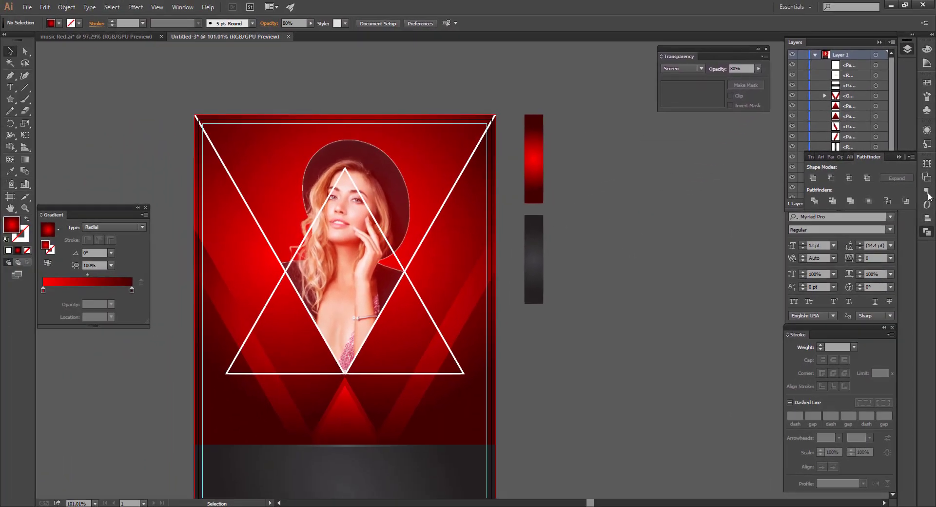
click(928, 233)
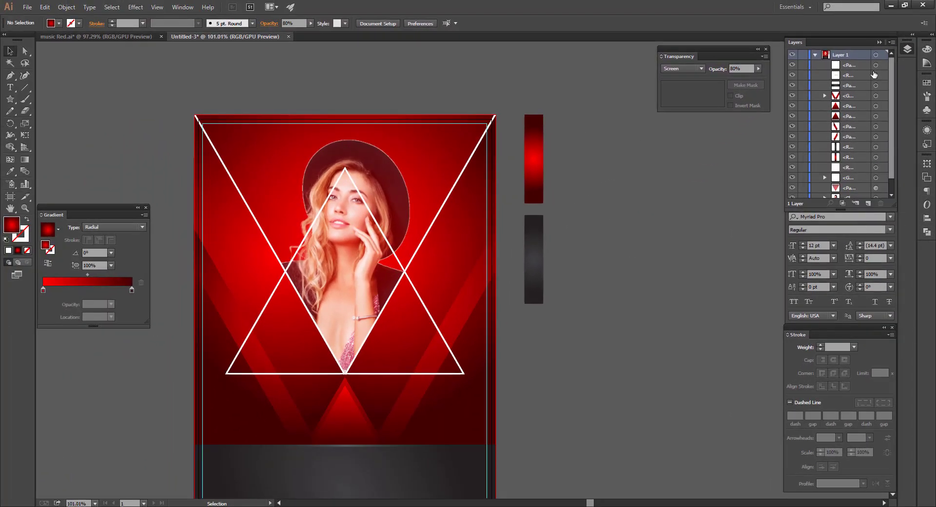
drag(907, 51, 697, 143)
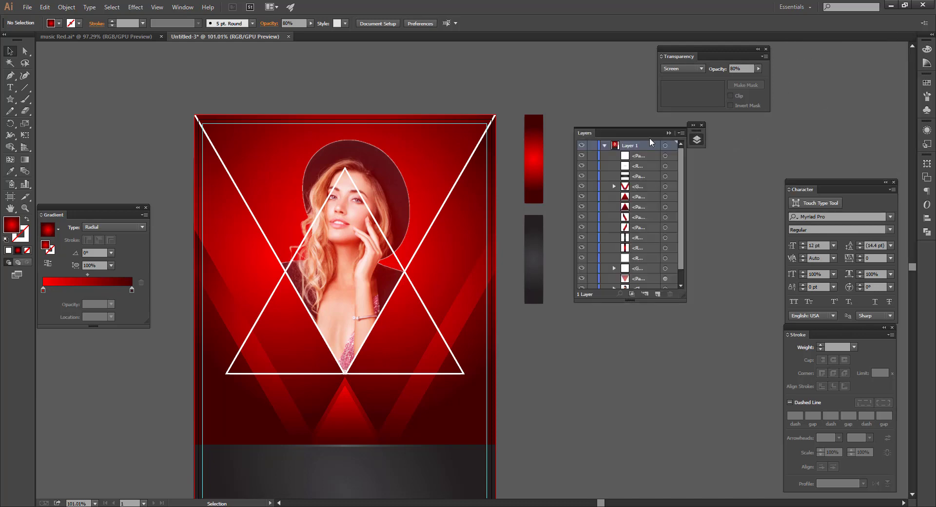
click(668, 133)
click(692, 125)
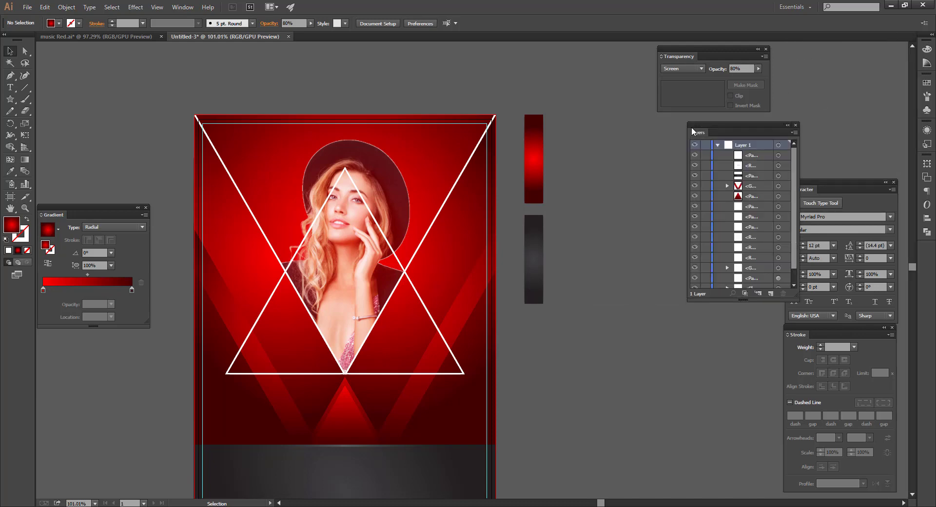
drag(740, 127, 838, 42)
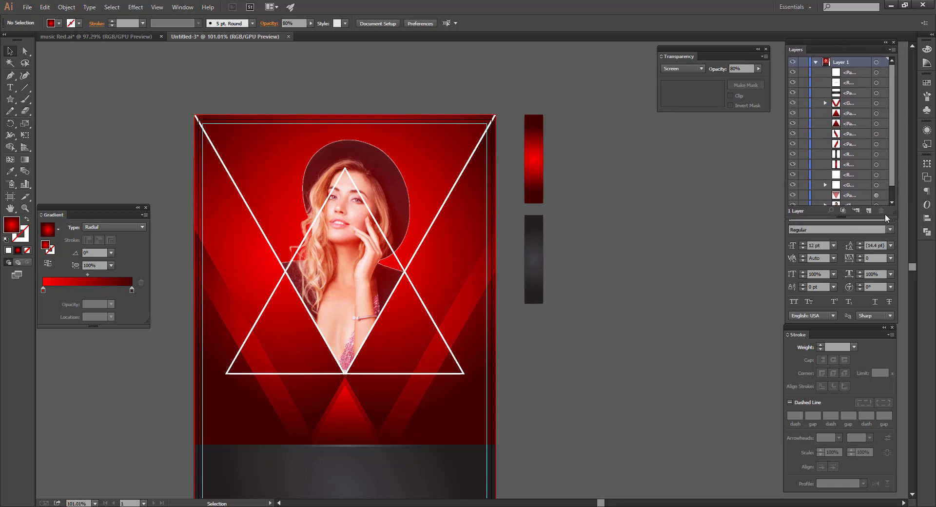
Step: Bring the Character panel out from under Layers beside the flyer, and move the Gradient panel up next to the tools
click(820, 227)
drag(886, 218, 720, 169)
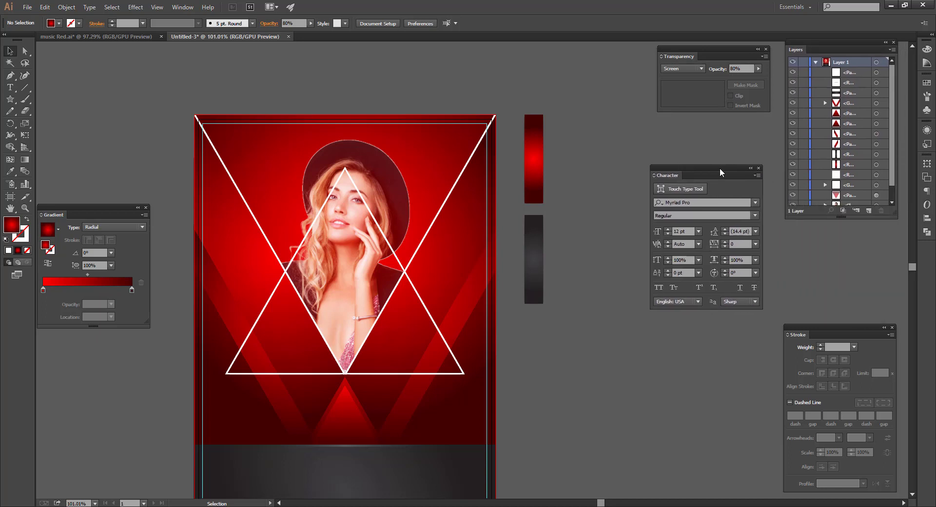
drag(570, 300, 568, 378)
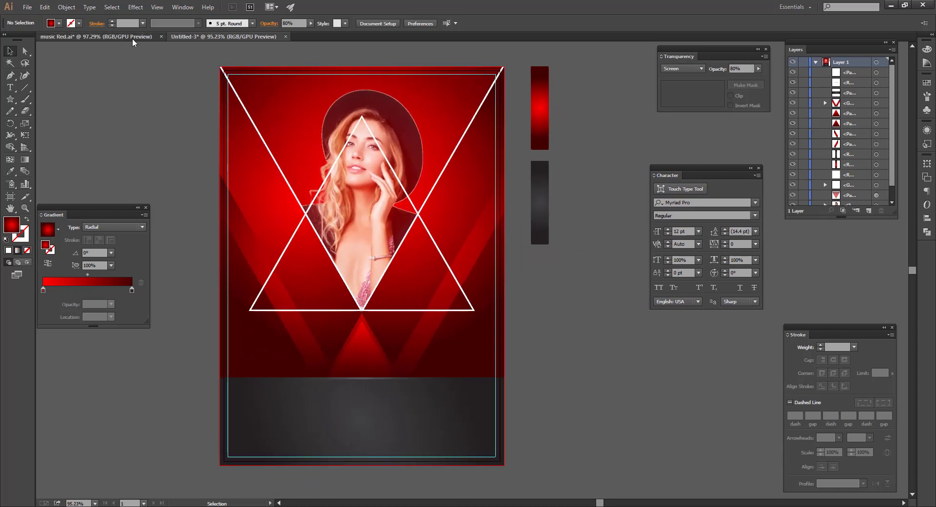
drag(538, 344, 555, 347)
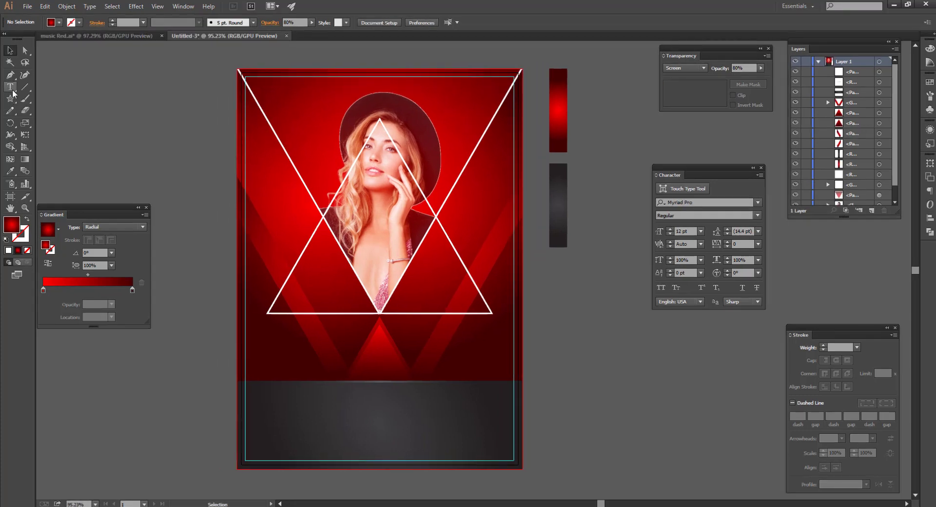
drag(115, 214, 115, 55)
drag(601, 307, 597, 292)
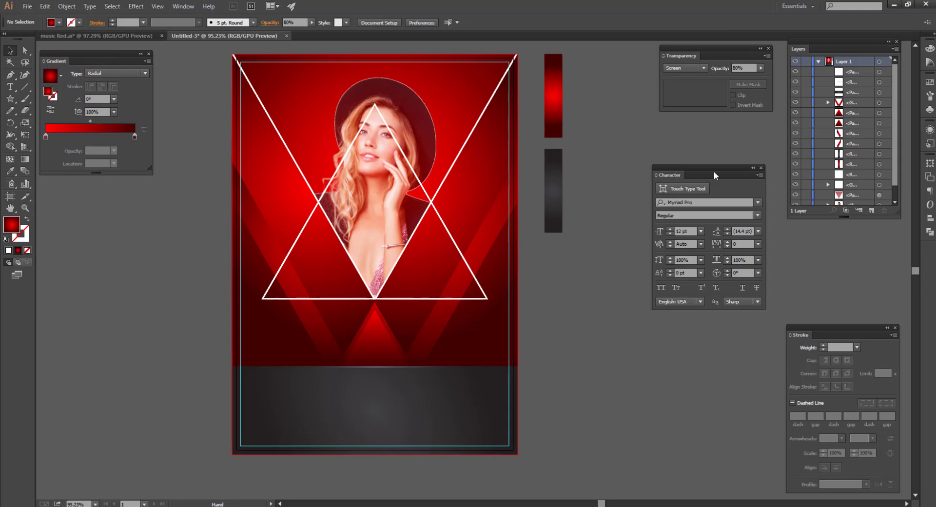
Step: Fit the Character panel between the Layers and Stroke panels, and dock the Transparency panel as a collapsed icon
drag(714, 171, 847, 233)
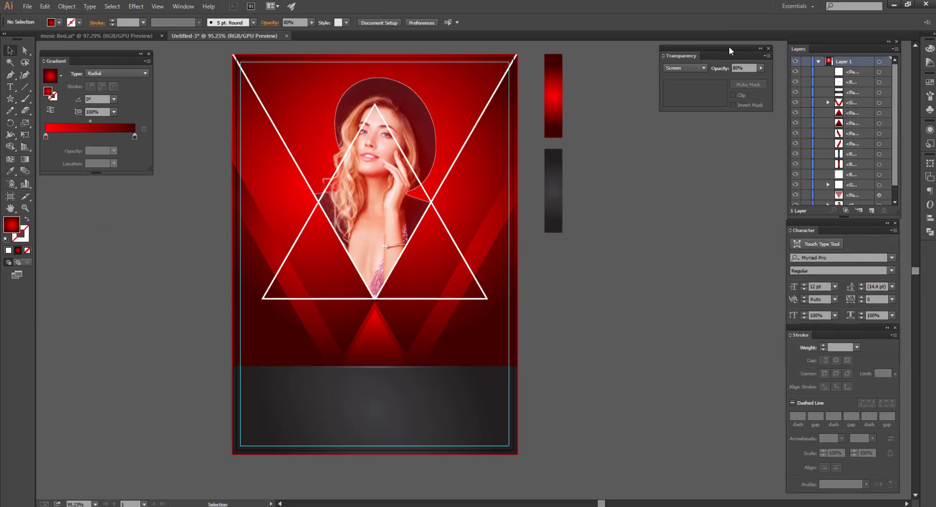
drag(730, 48, 931, 252)
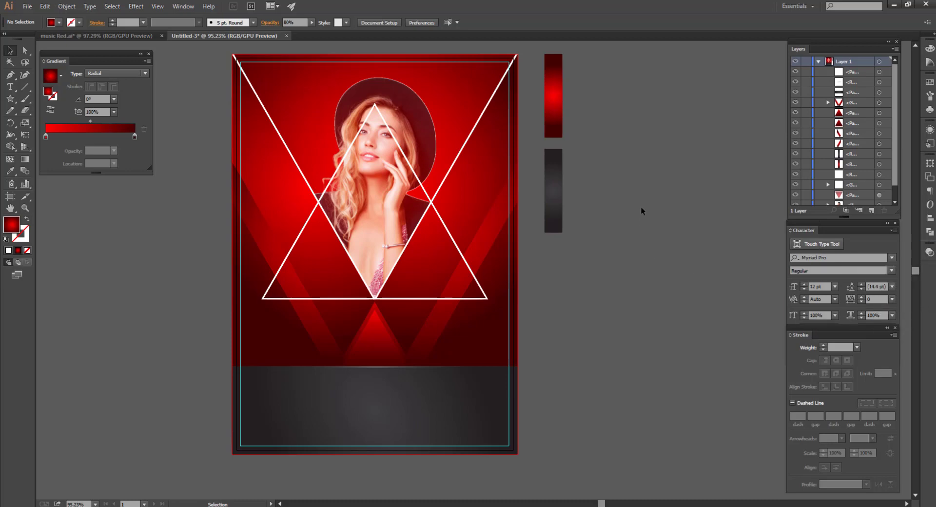
Step: Add the words "MUSIC" and "PARTY" as two separate 70 pt text objects beside the flyer, and move "PARTY" slightly up
drag(626, 220, 625, 213)
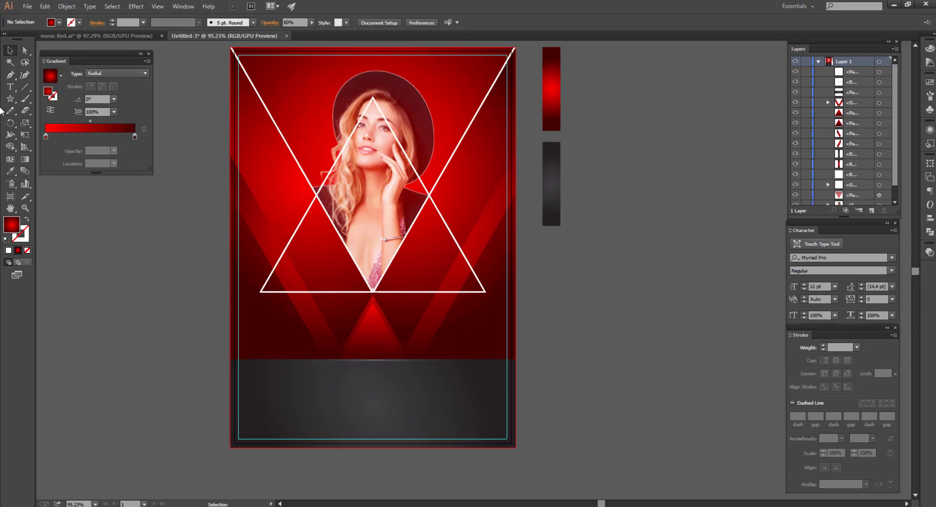
click(583, 301)
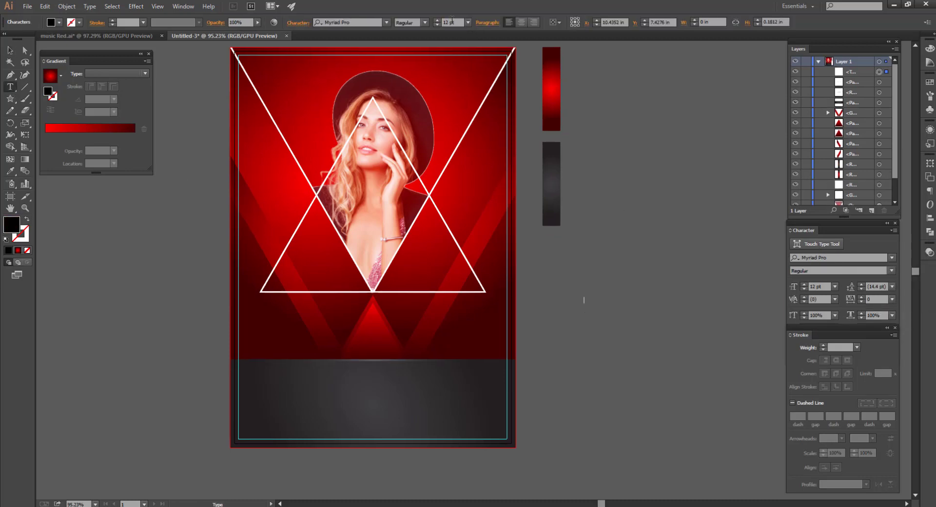
text(70)
key(Return)
text(MUSIC)
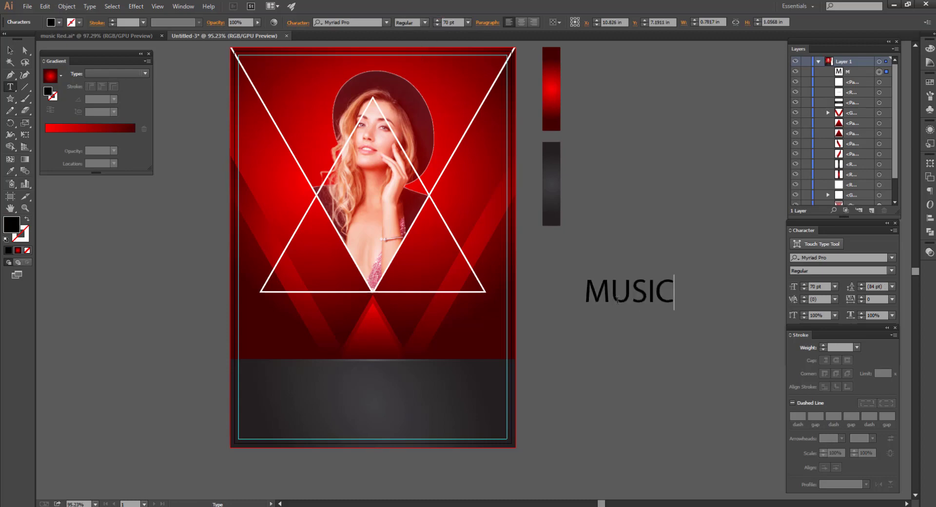
click(579, 362)
text(PARTY)
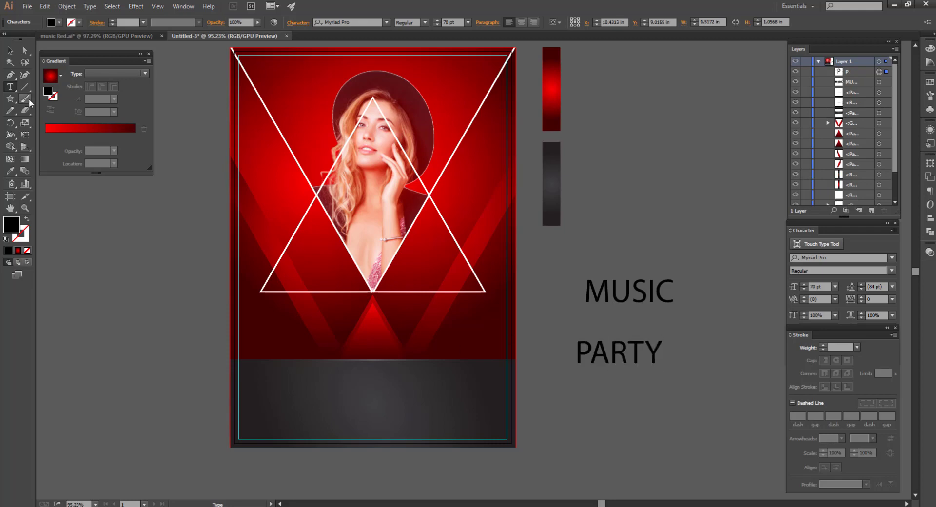
click(10, 51)
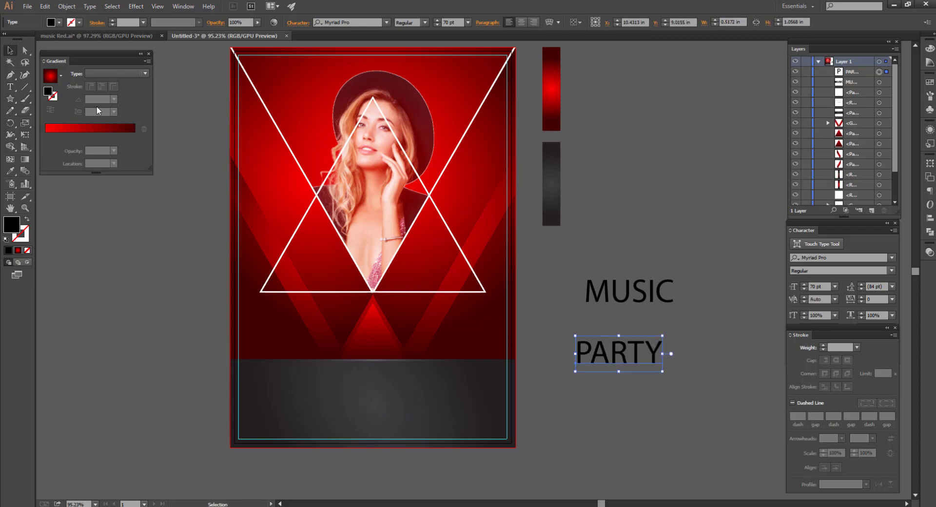
drag(619, 352, 619, 329)
Step: Move "MUSIC" up toward the flyer's edge and set its font to Bebas Neue Regular
drag(629, 292, 596, 254)
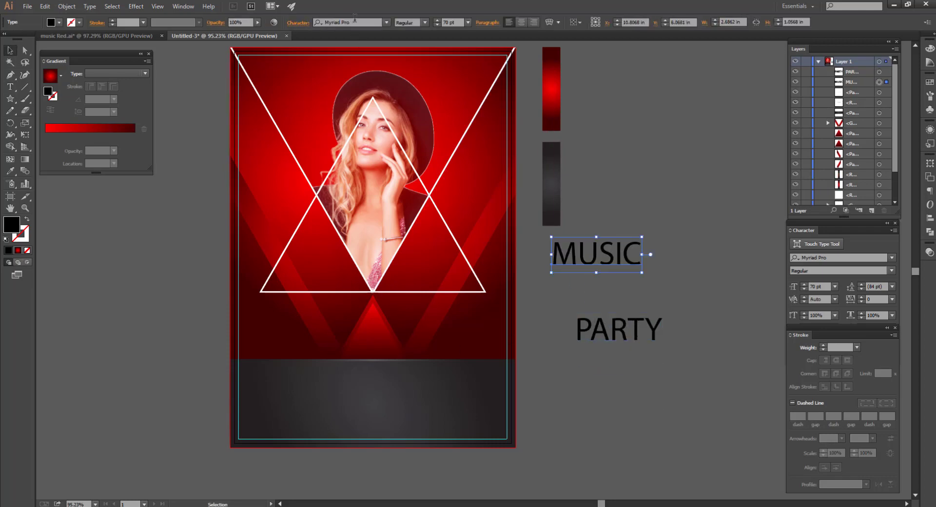
click(354, 21)
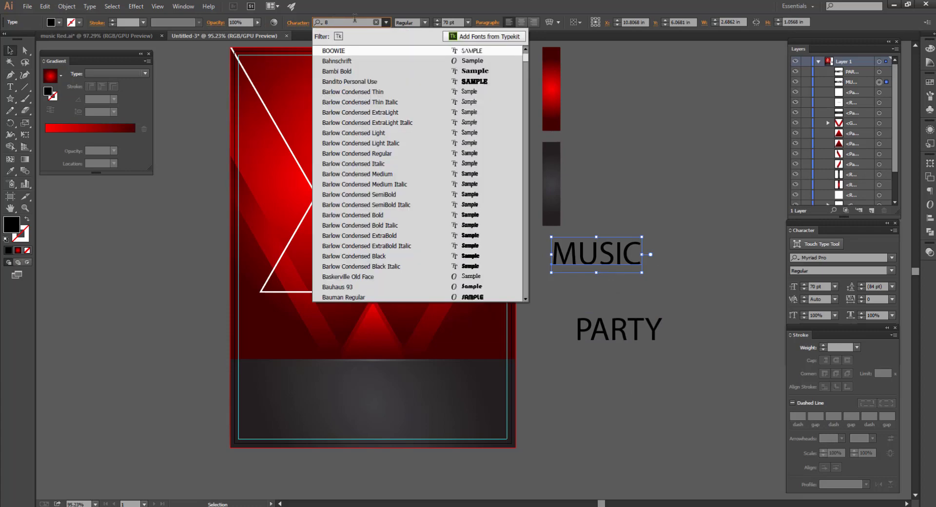
text(BA)
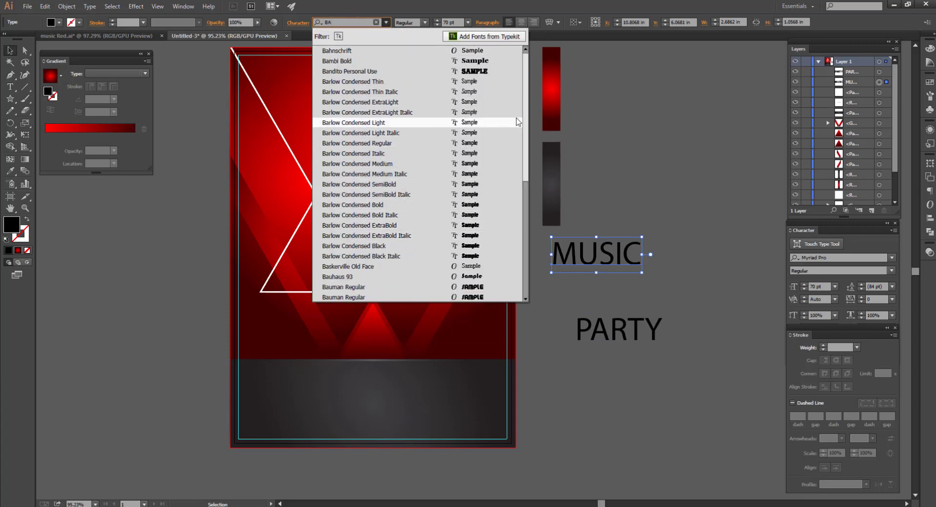
scroll(526, 117, down, 3)
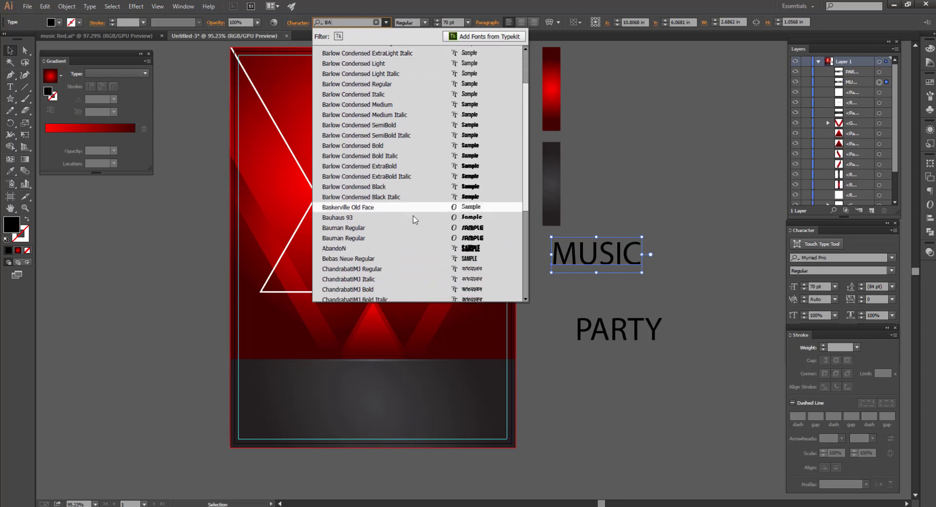
click(372, 260)
click(659, 233)
click(608, 256)
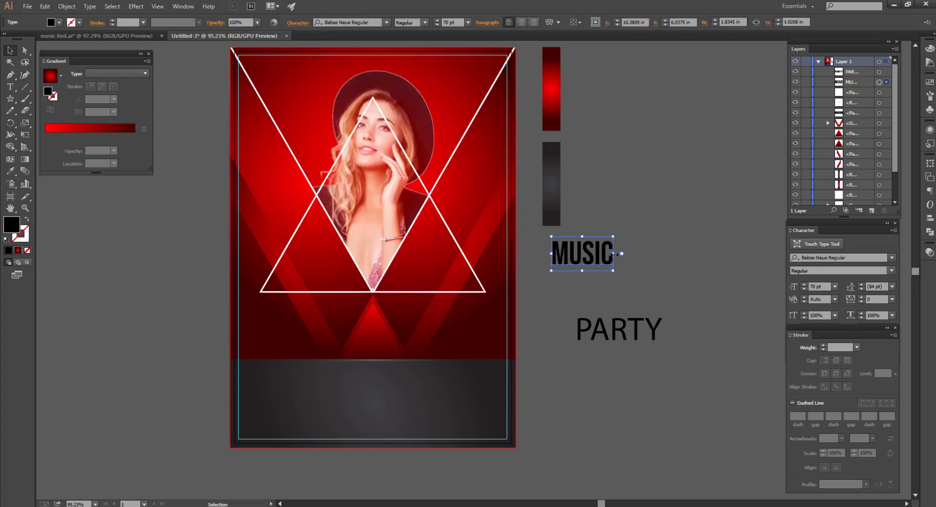
Step: Place "MUSIC" across the lower part of the portrait, enlarge it to about 249 pt and fill it with white
drag(613, 254, 473, 221)
click(59, 23)
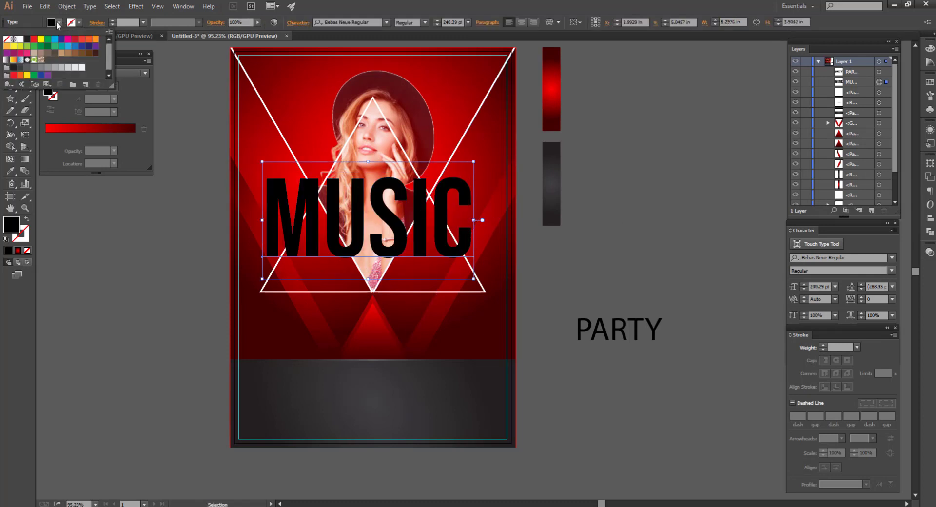
click(19, 38)
click(112, 224)
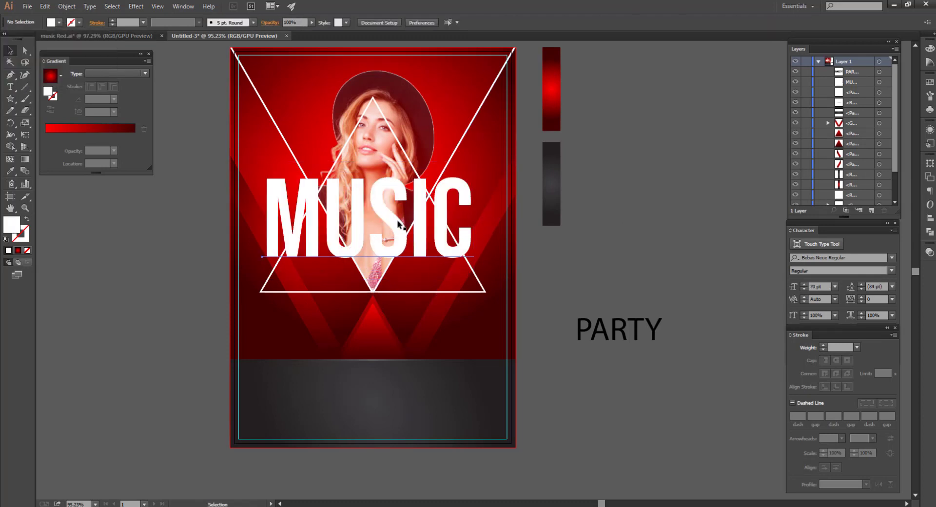
drag(396, 220, 402, 224)
Step: Keep a smaller copy of "MUSIC" beside the flyer, and convert the large "MUSIC" on the flyer to outlines
drag(482, 223, 731, 222)
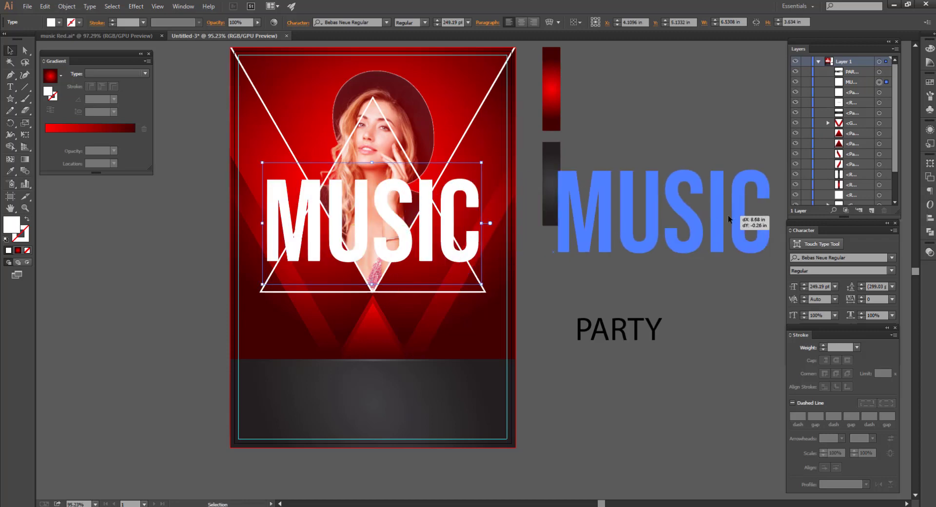
drag(556, 214, 630, 209)
click(399, 226)
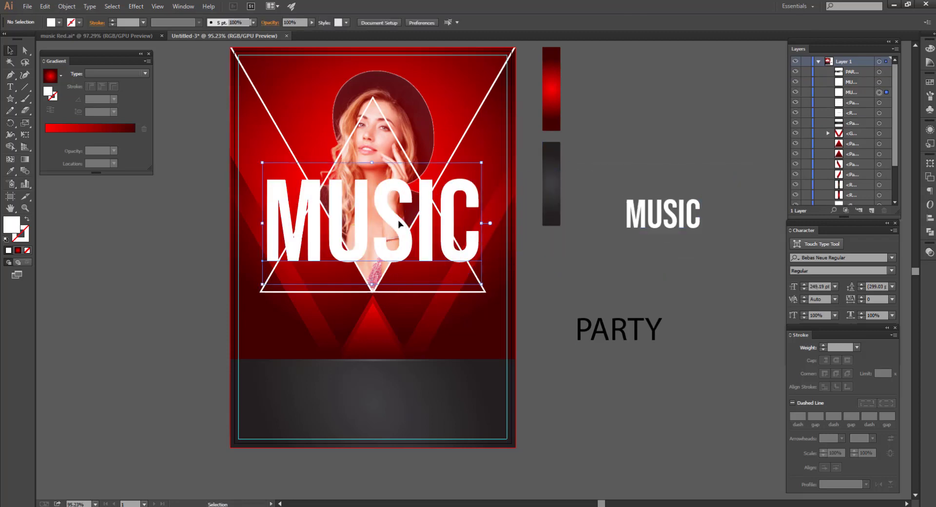
right_click(399, 222)
click(432, 288)
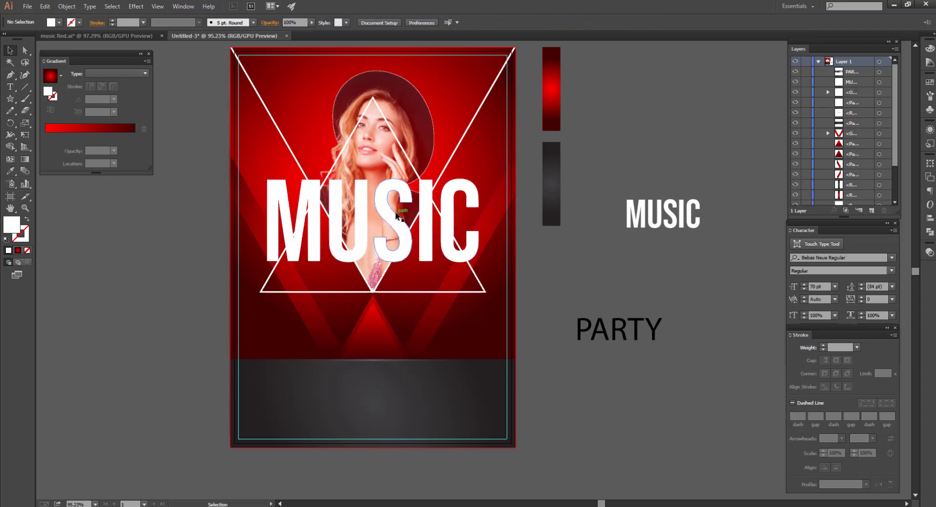
Step: Align the outlined "MUSIC" horizontally to the centre of the large white V triangle
shift+click(444, 89)
click(414, 22)
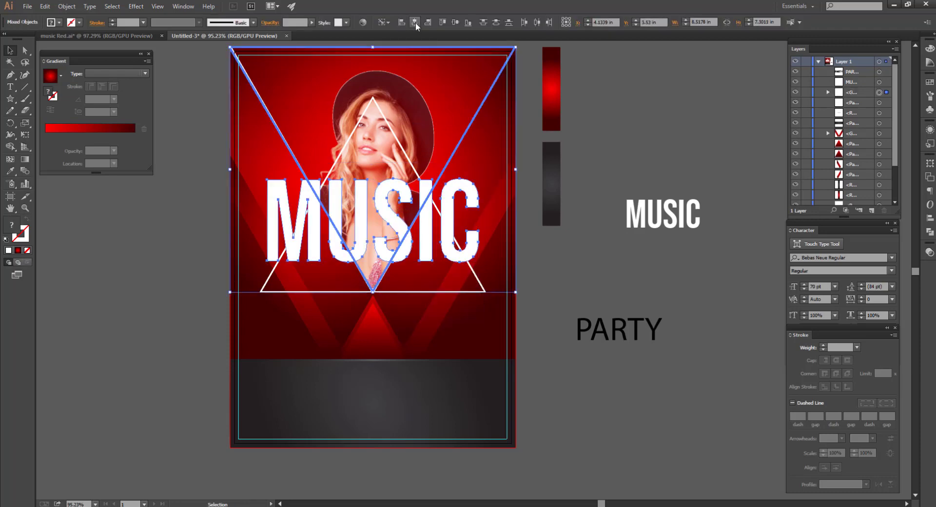
click(637, 70)
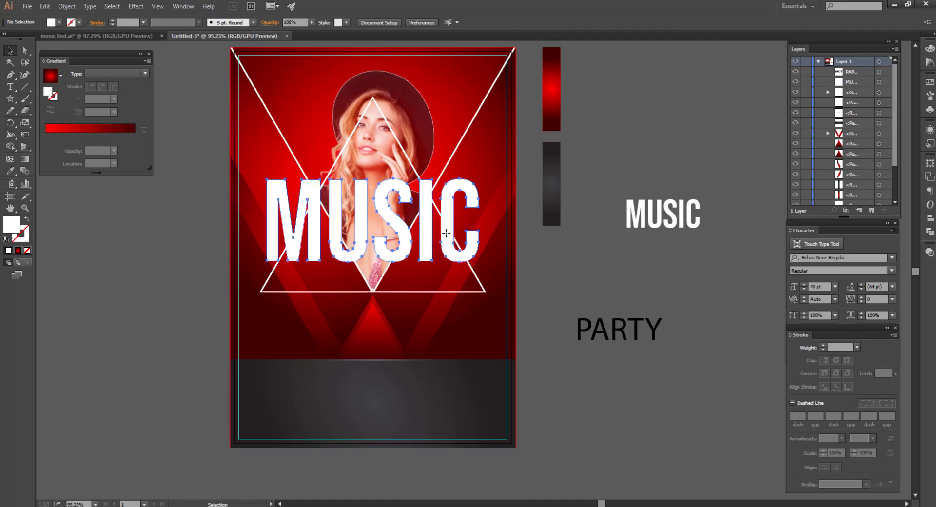
Step: Move "PARTY" close to the flyer's edge and set its font to Krinkes Decor PERSONAL USE
drag(619, 329, 562, 305)
click(366, 20)
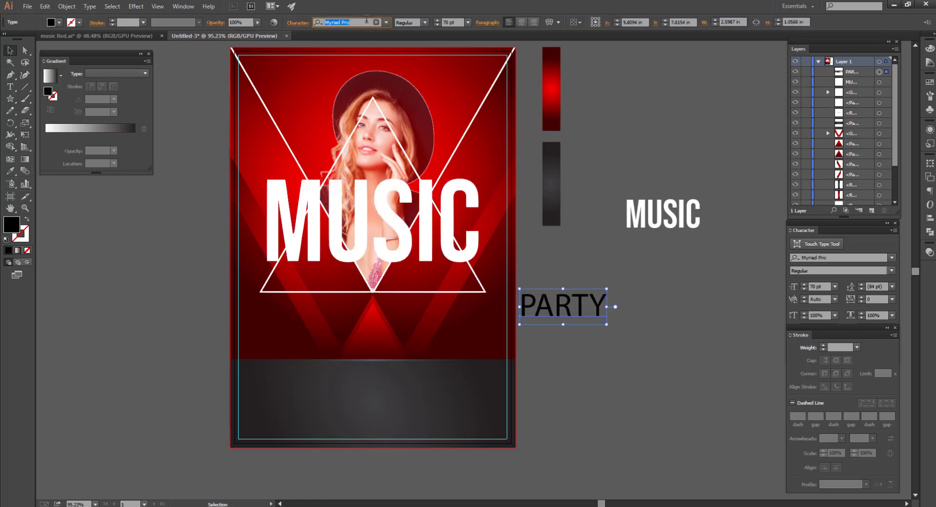
text(KR)
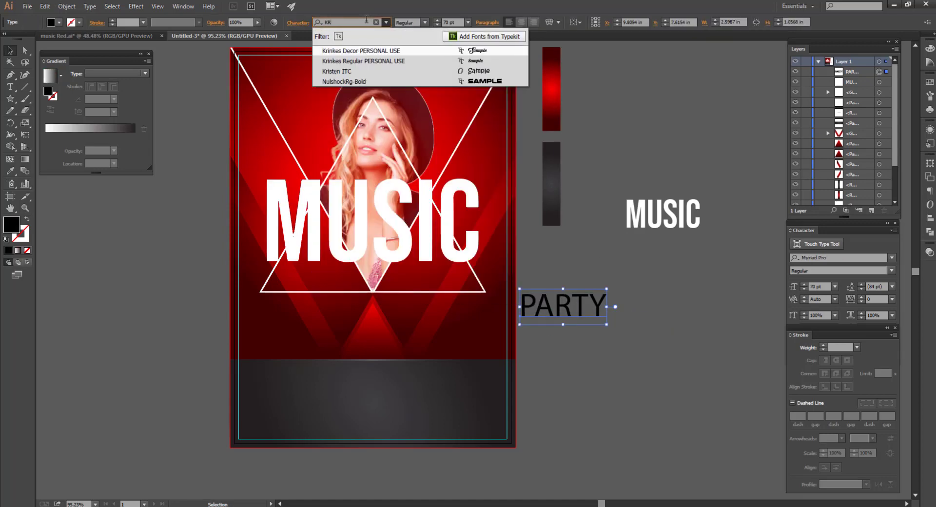
click(390, 51)
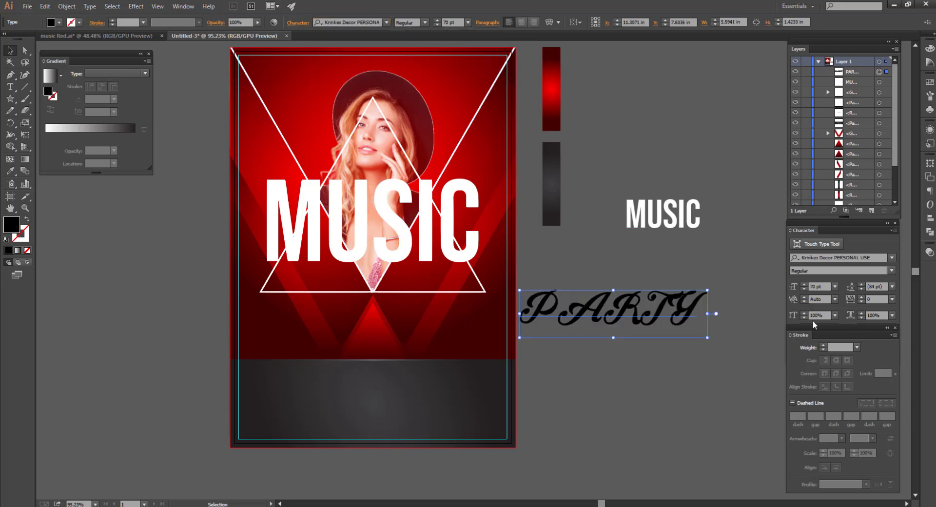
Step: Replace the capital letters after the P with lowercase ones so the word reads "Party"
click(10, 87)
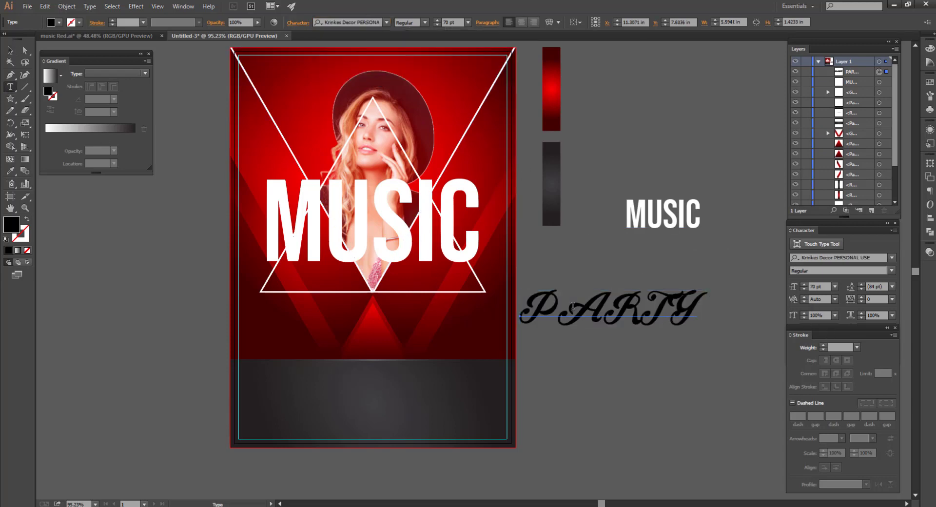
drag(557, 312, 731, 311)
text(arty)
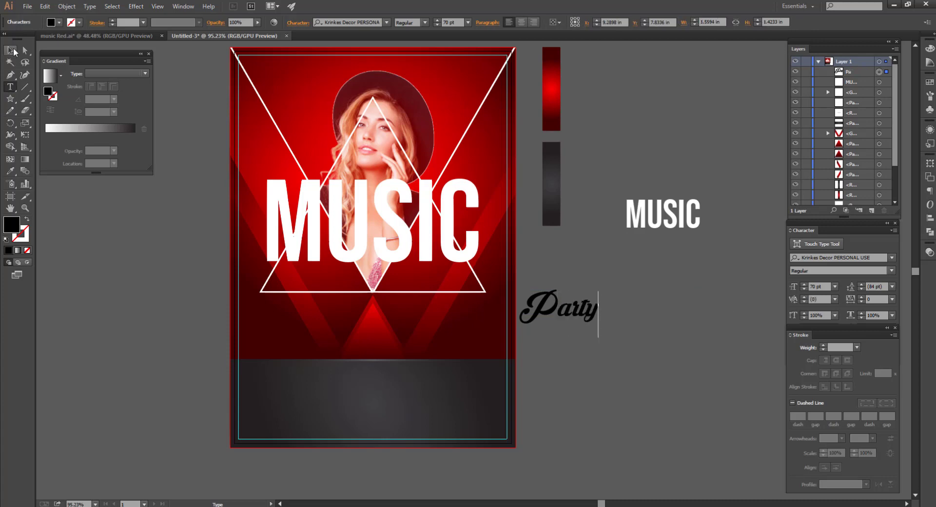
click(13, 50)
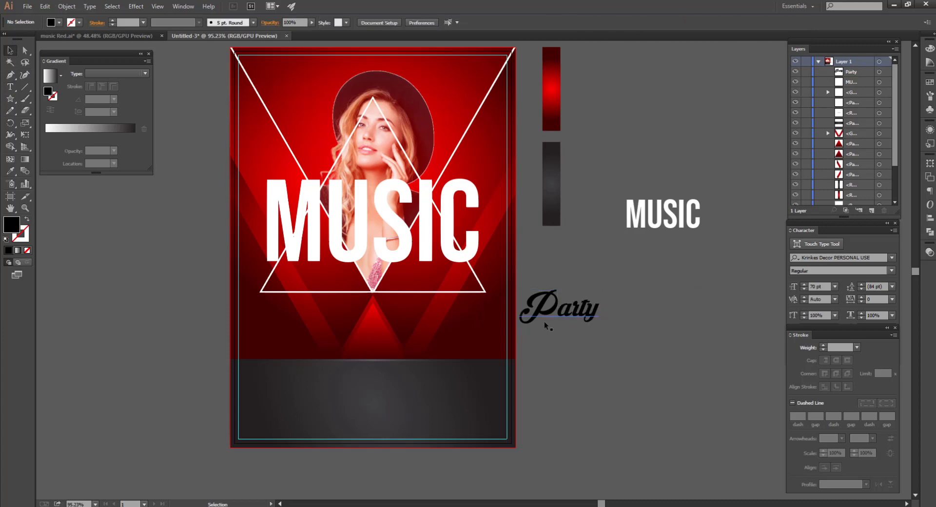
Step: Place "Party" below the right half of "MUSIC", enlarge it to about 95 pt and fill it with dark grey
drag(544, 319, 453, 289)
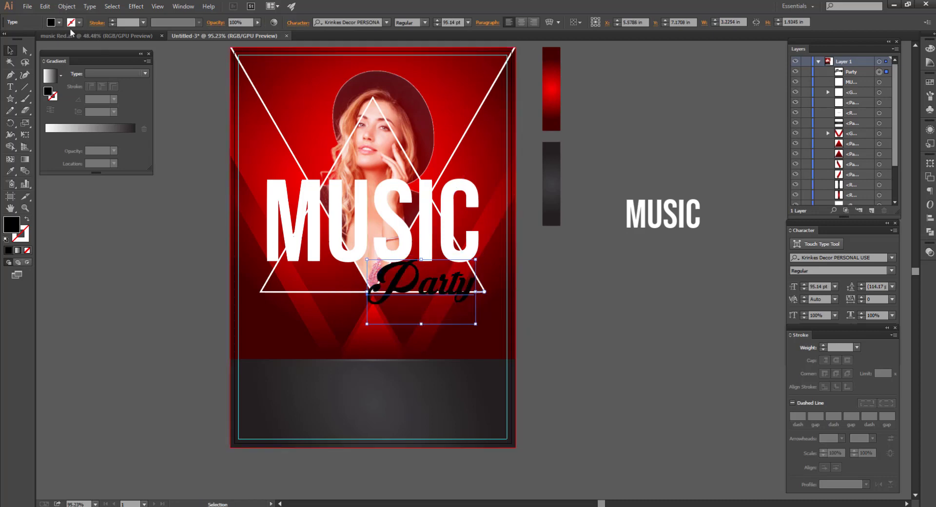
click(59, 22)
click(17, 71)
click(147, 266)
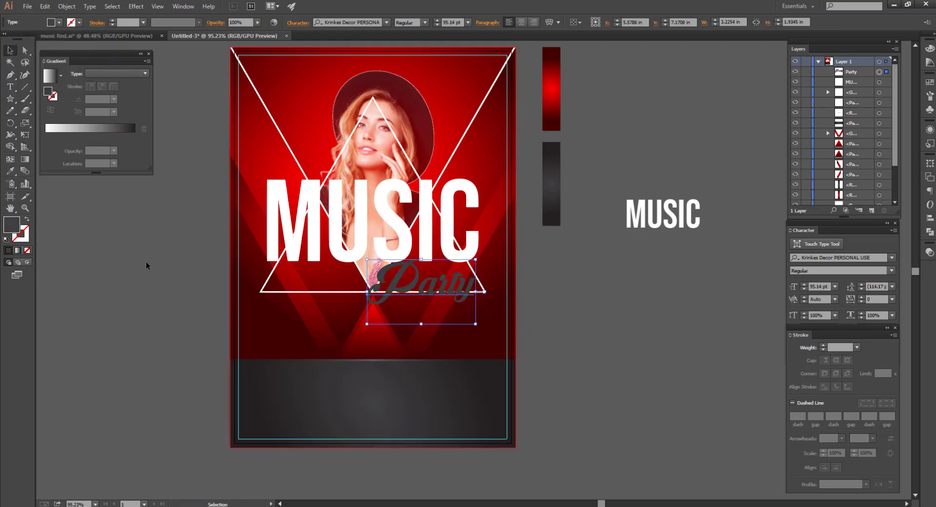
click(146, 266)
Step: Shift "Party" slightly down and give it a 3 pt white stroke
drag(444, 289, 443, 293)
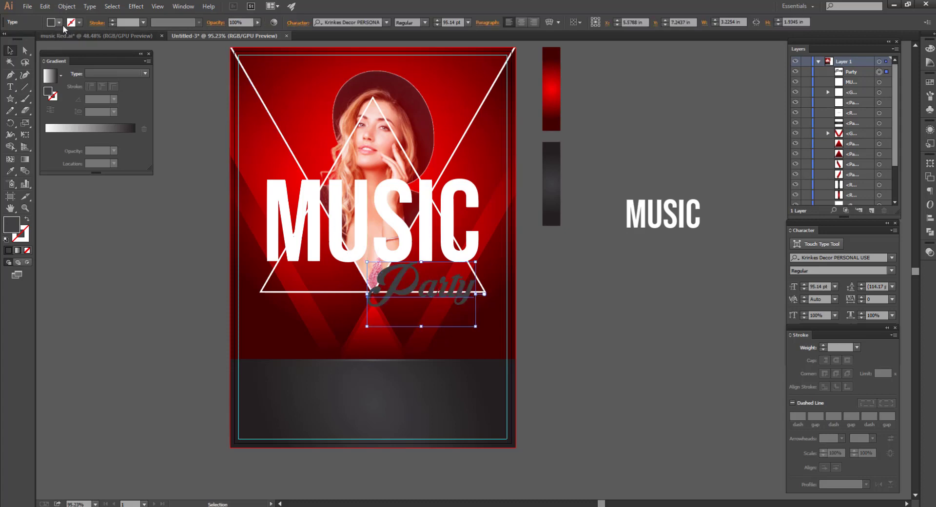
click(79, 22)
click(25, 43)
key(Escape)
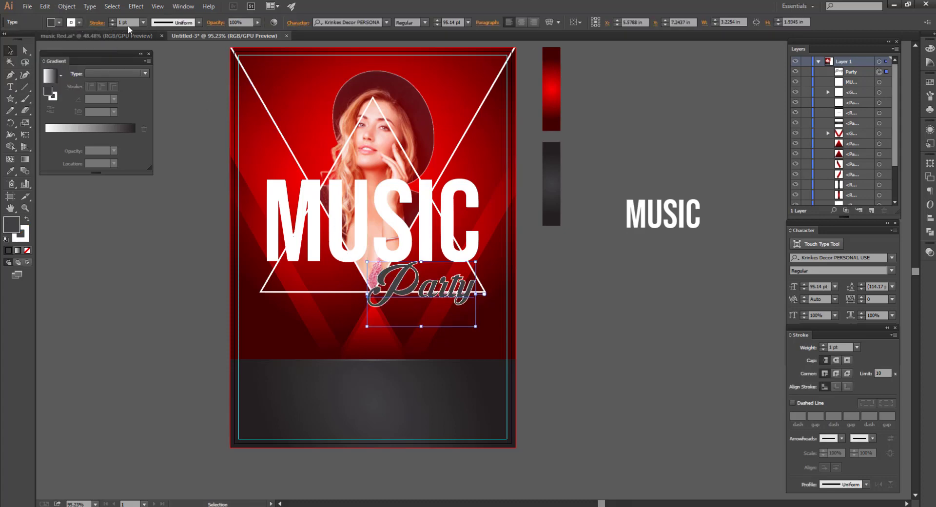
click(111, 20)
click(111, 20)
click(566, 293)
Step: Convert "Party" to outlines and align its white stroke to the outside of the letters
scroll(489, 327, up, 1)
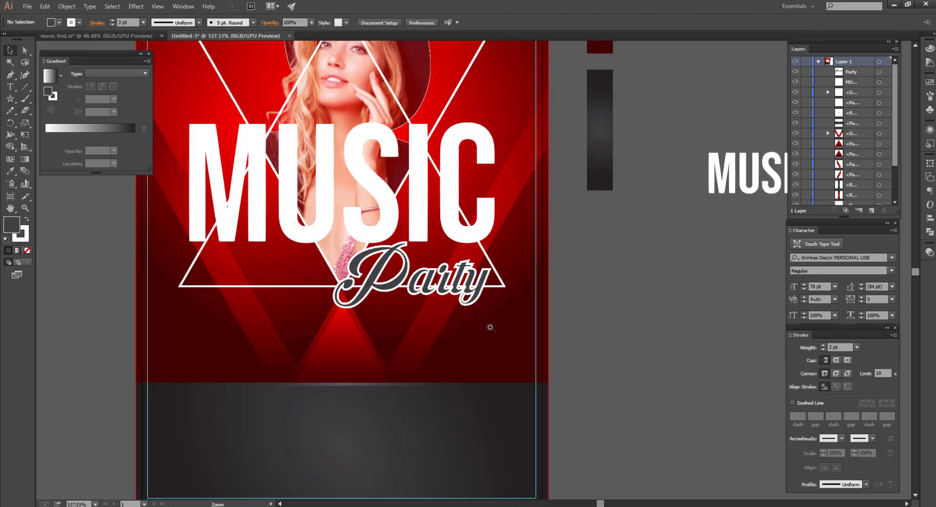
click(401, 276)
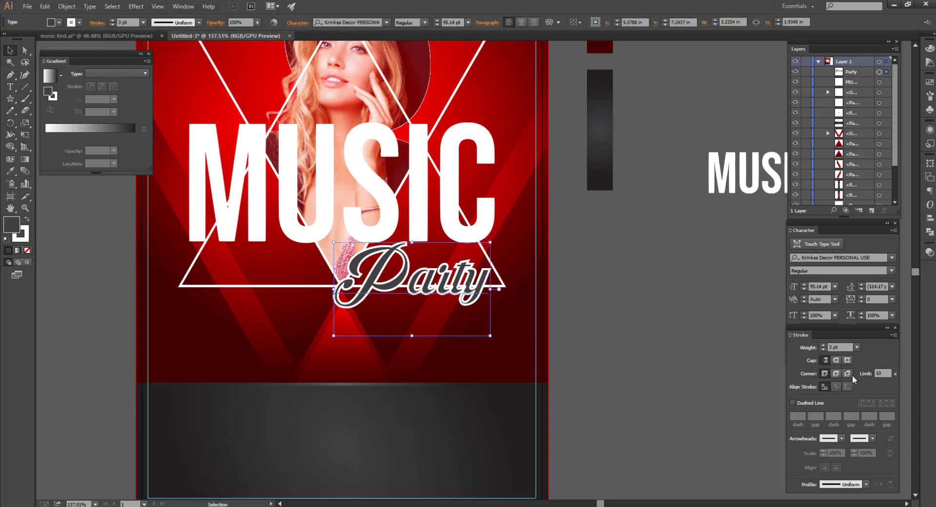
click(559, 342)
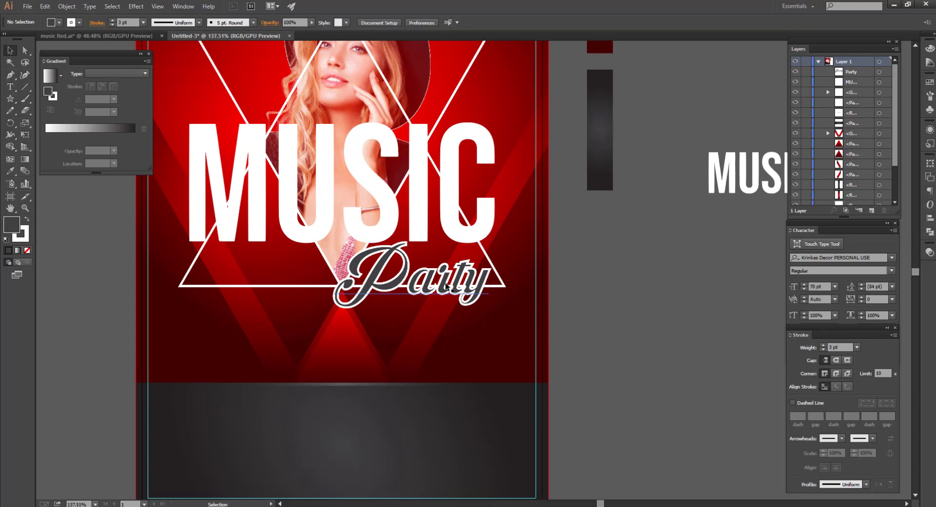
click(431, 276)
right_click(433, 273)
click(468, 340)
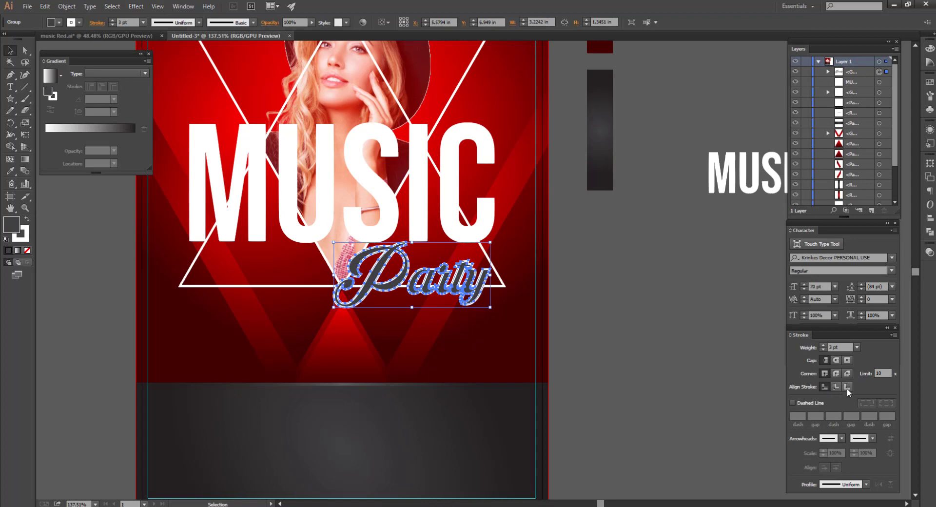
click(648, 333)
Step: Nudge the outlined "Party" slightly right and up so it tucks against the bottom of "MUSIC"
click(461, 282)
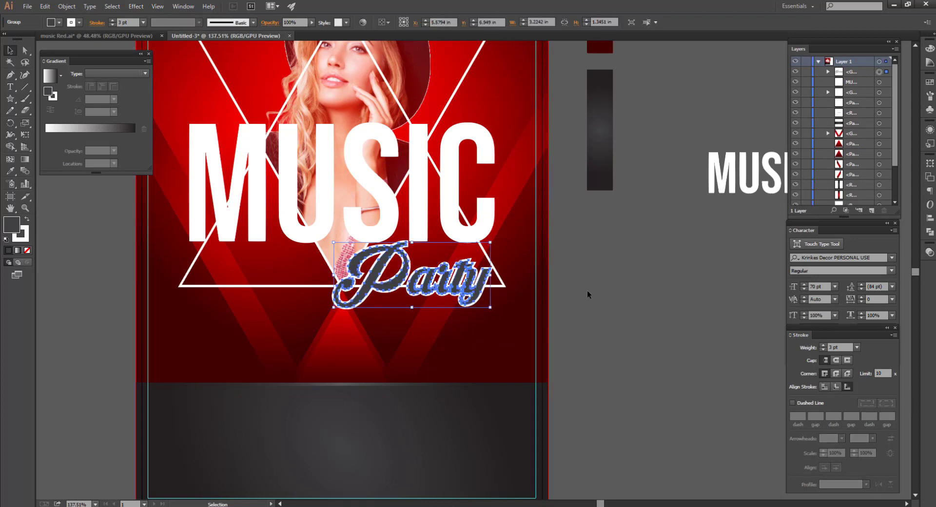
key(Right)
key(Right)
key(Right)
key(Up)
key(Up)
key(Up)
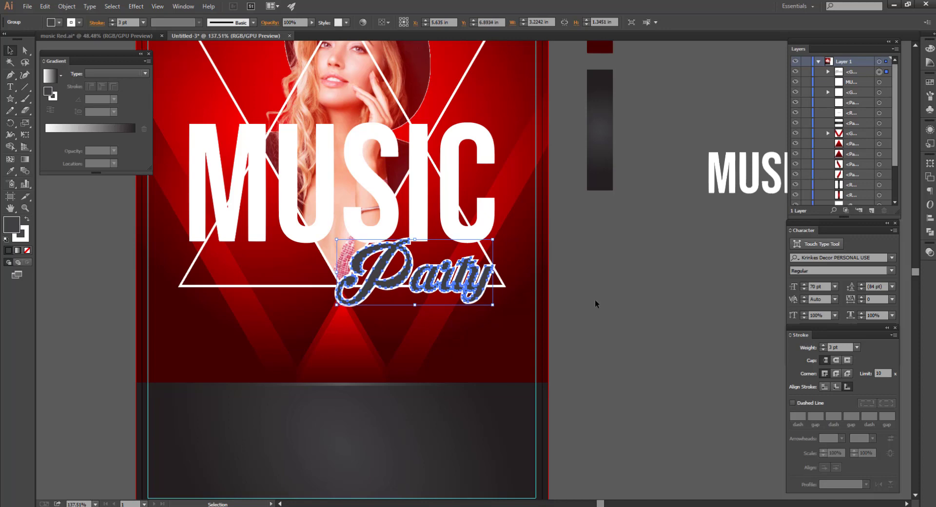
Step: Nudge the outlined "Party" further up and slightly left so it overlaps the bottom of "MUSIC"
click(595, 299)
key(Up)
key(Up)
key(Up)
key(Up)
key(Up)
key(Up)
key(Up)
key(Up)
key(Up)
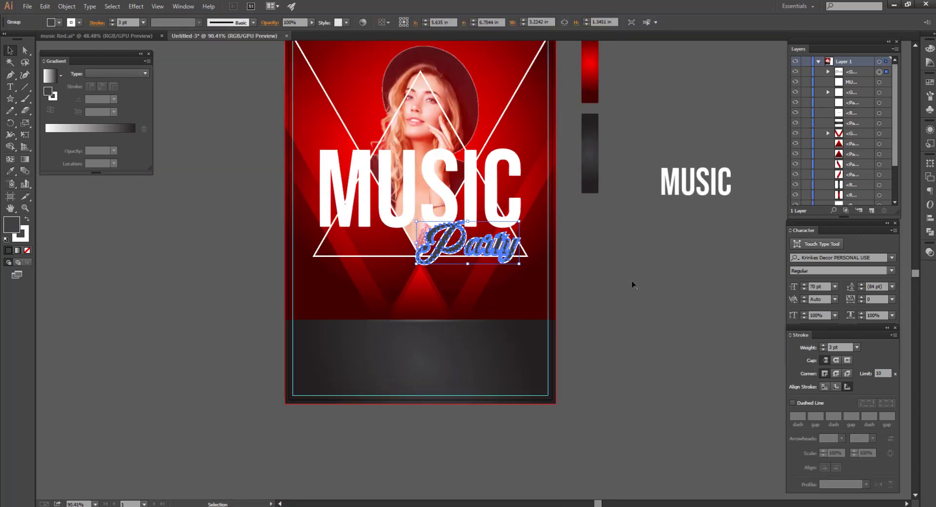
key(Left)
key(Left)
key(Left)
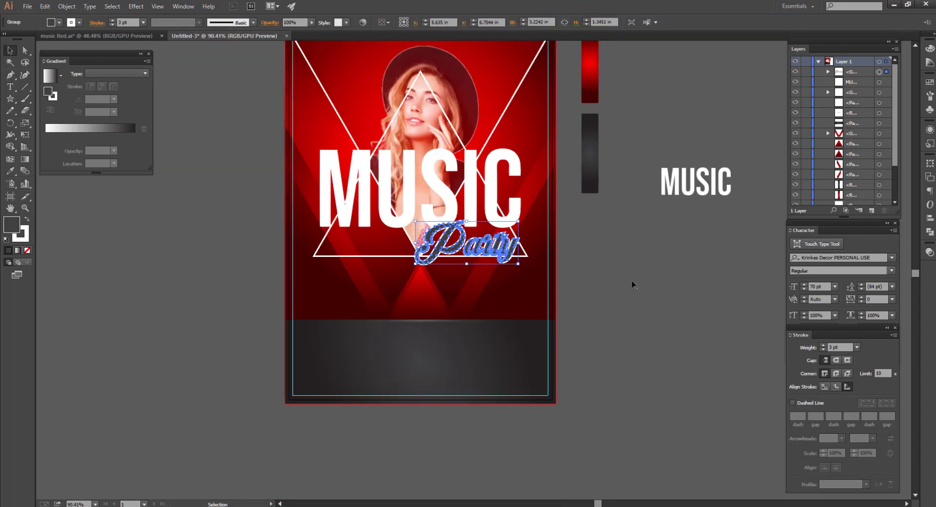
key(Up)
key(Up)
key(Up)
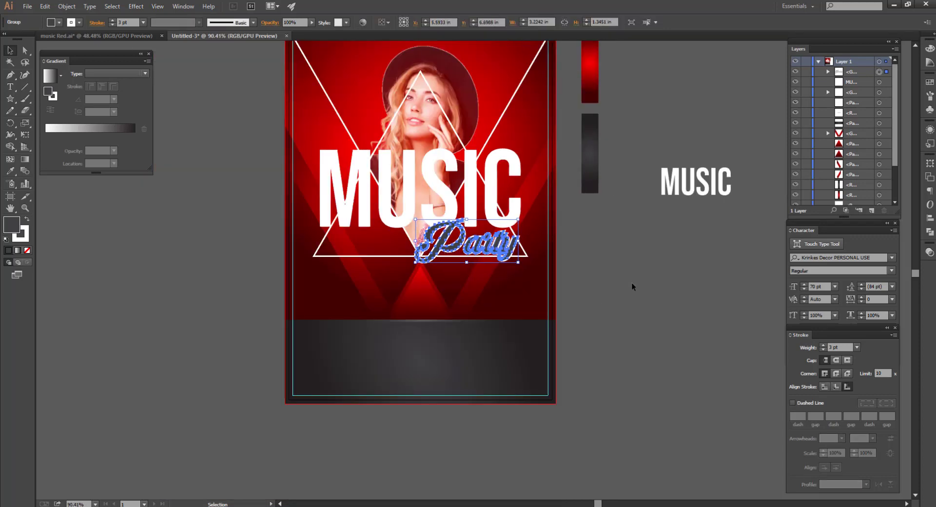
click(620, 245)
Step: Duplicate the outlined "MUSIC" in place and swap the copy's white fill for a white stroke
key(ctrl+space)
drag(576, 156, 605, 184)
scroll(610, 307, up, 1)
click(395, 201)
drag(383, 203, 429, 224)
key(ctrl+c)
key(ctrl+f)
drag(448, 245, 292, 313)
key(ctrl+z)
click(27, 221)
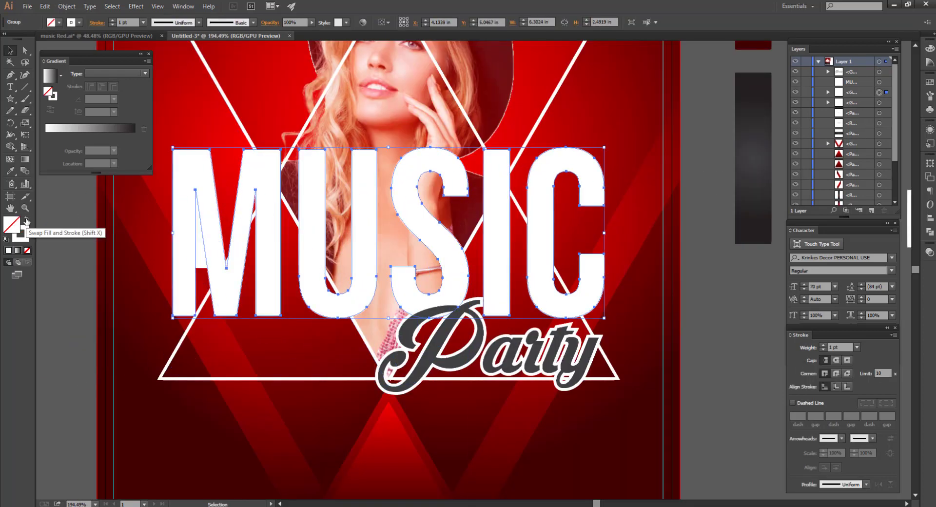
Step: Set the stroke of the "MUSIC" copy to 3 pt and align it to the outside of the letters
scroll(239, 119, down, 1)
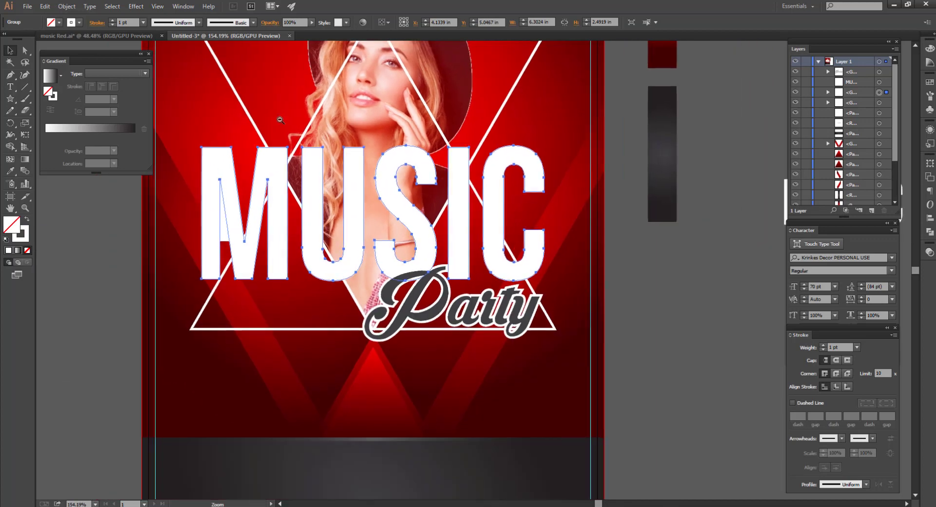
click(112, 20)
click(112, 20)
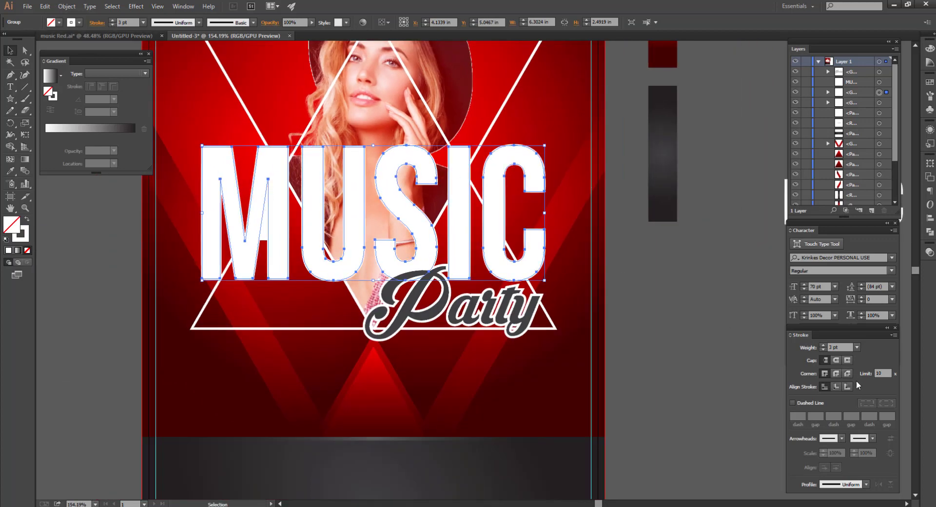
click(847, 387)
Step: Apply a Gaussian Blur with a radius of about 23.5 pixels to the stroked "MUSIC" copy for a glow
click(136, 6)
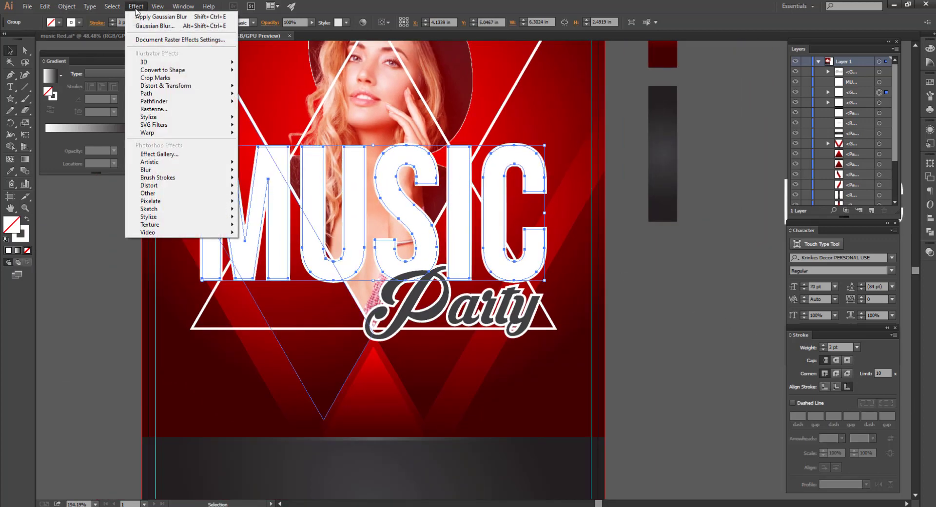
mouse_move(161, 169)
click(273, 169)
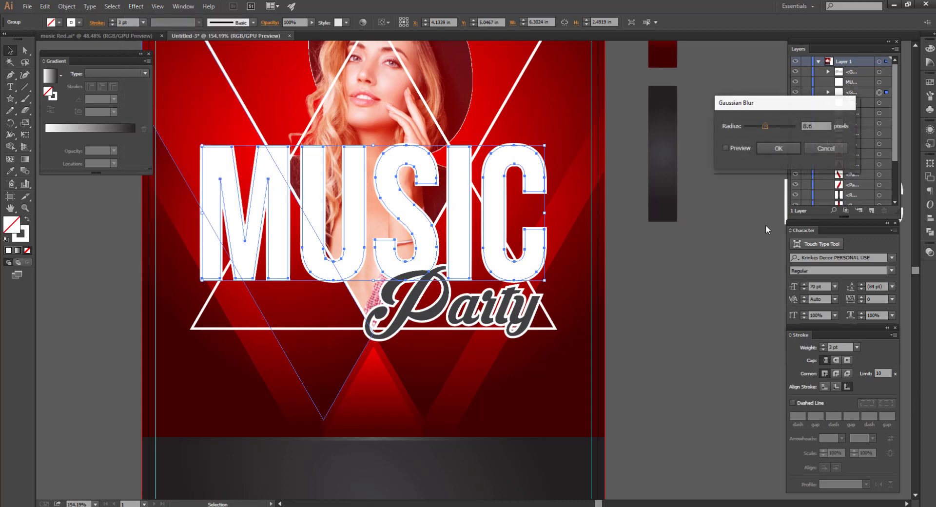
click(724, 148)
drag(762, 127, 775, 129)
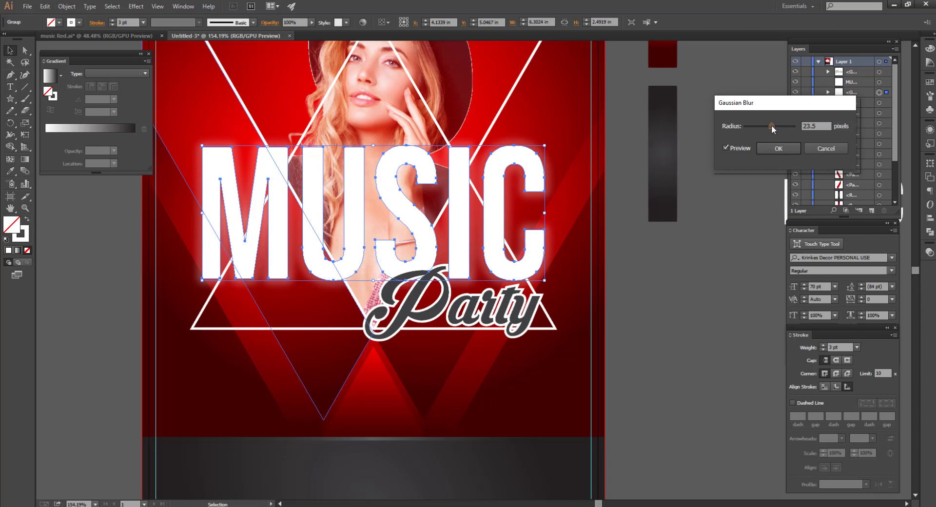
click(780, 149)
click(629, 163)
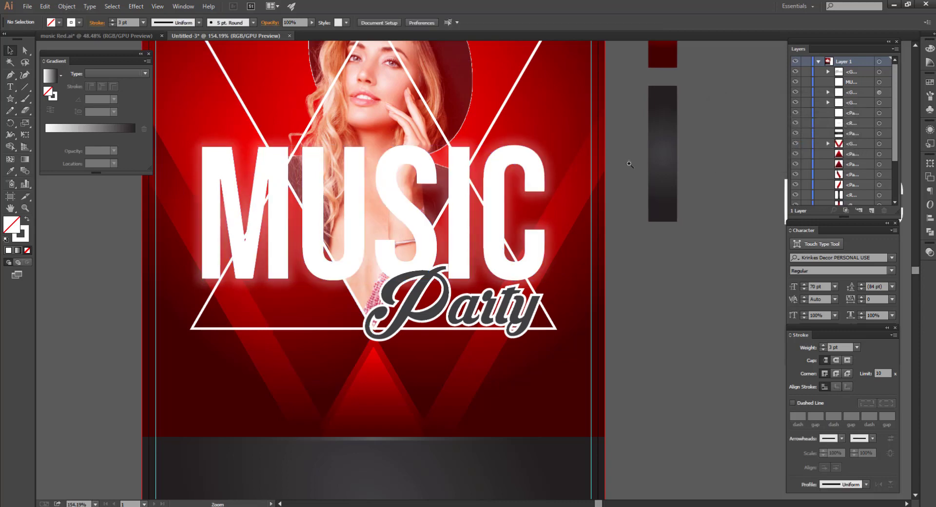
Step: Examine the glowing title within the whole flyer and the empty dark panel at its base
drag(625, 161, 580, 168)
drag(701, 247, 673, 279)
drag(458, 167, 552, 328)
drag(554, 378, 641, 322)
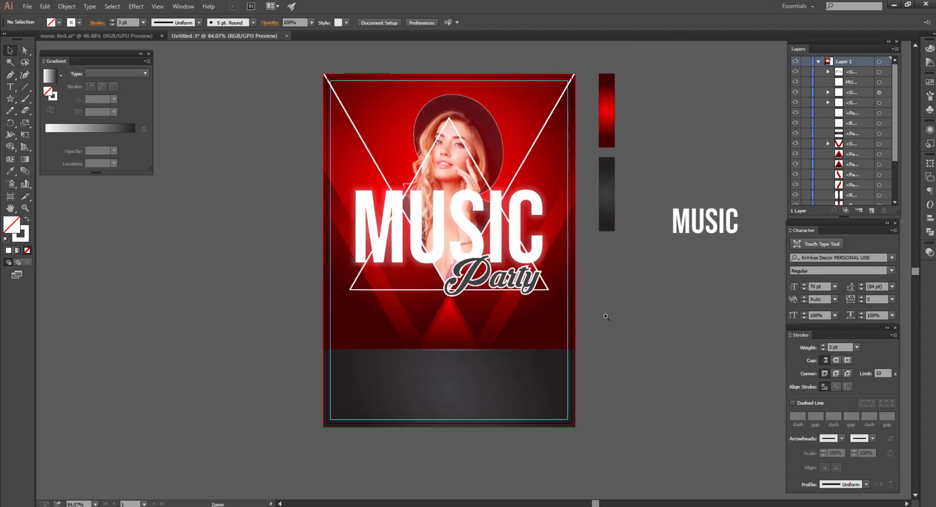
drag(537, 302, 545, 309)
drag(530, 356, 536, 330)
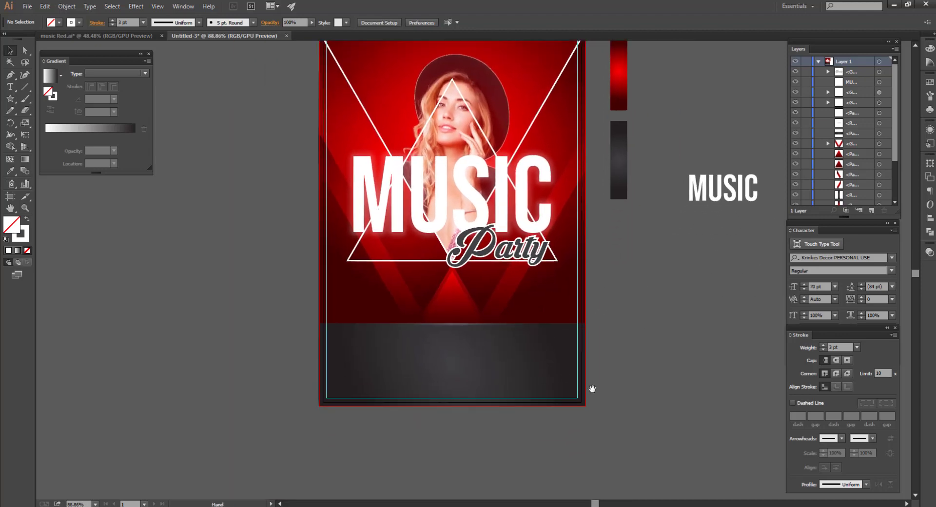
drag(658, 343, 666, 349)
drag(471, 349, 489, 355)
drag(489, 354, 463, 323)
Step: Add the text "Featuring" in Montserrat SemiBold at 70 pt beside the artboard
key(t)
click(420, 22)
text(mon)
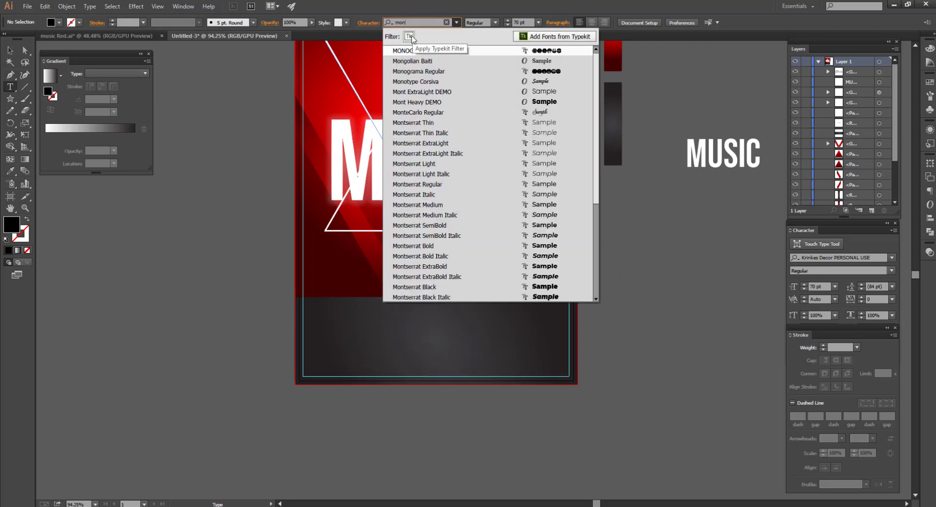
click(449, 225)
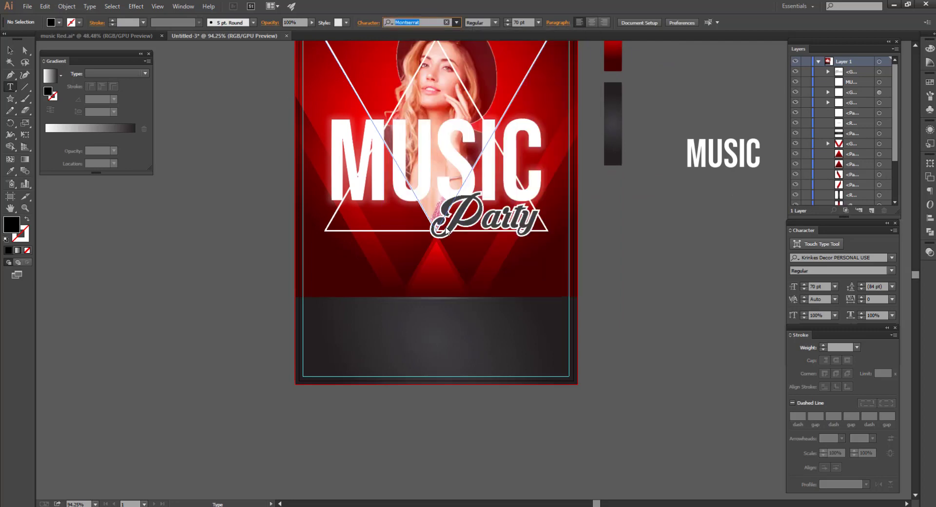
click(618, 249)
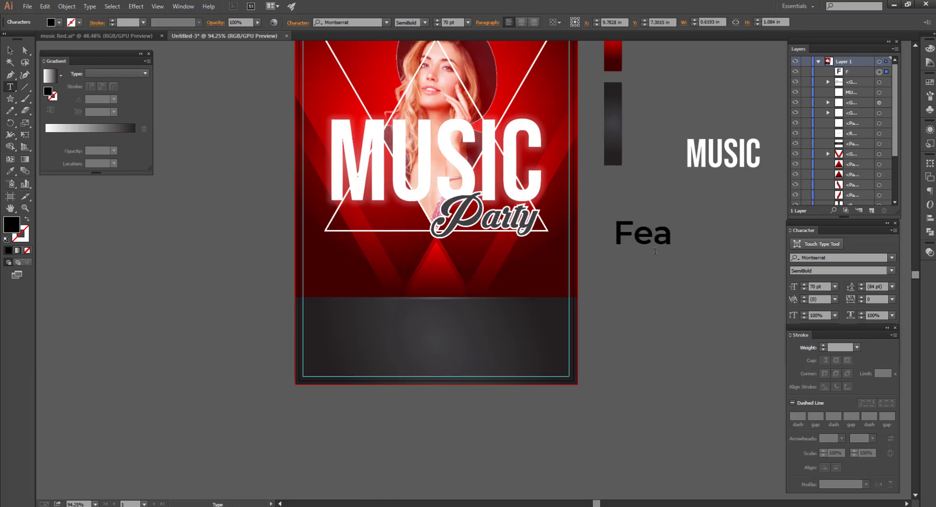
text(Featuring)
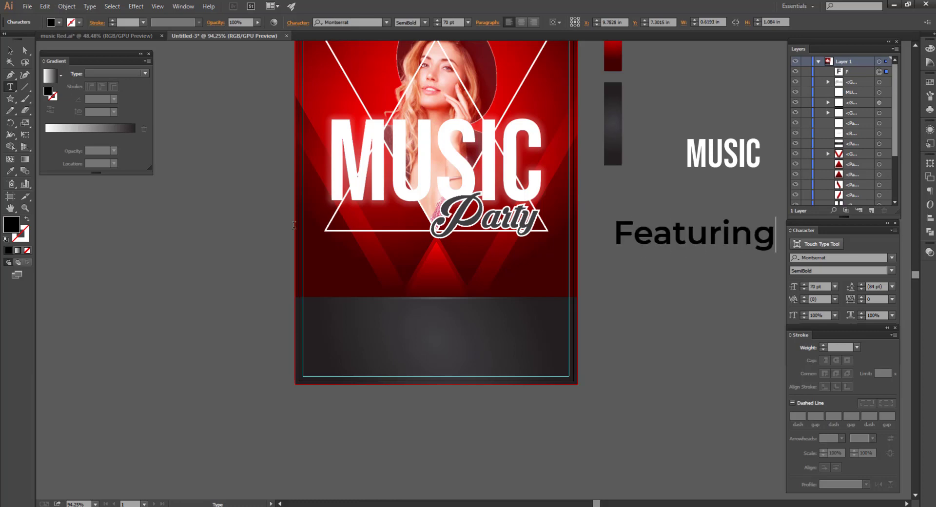
Step: Move "Featuring" onto the dark panel, shrink it to about 31.66 pt and fill it with white
click(10, 51)
drag(736, 238, 483, 317)
click(59, 22)
click(21, 41)
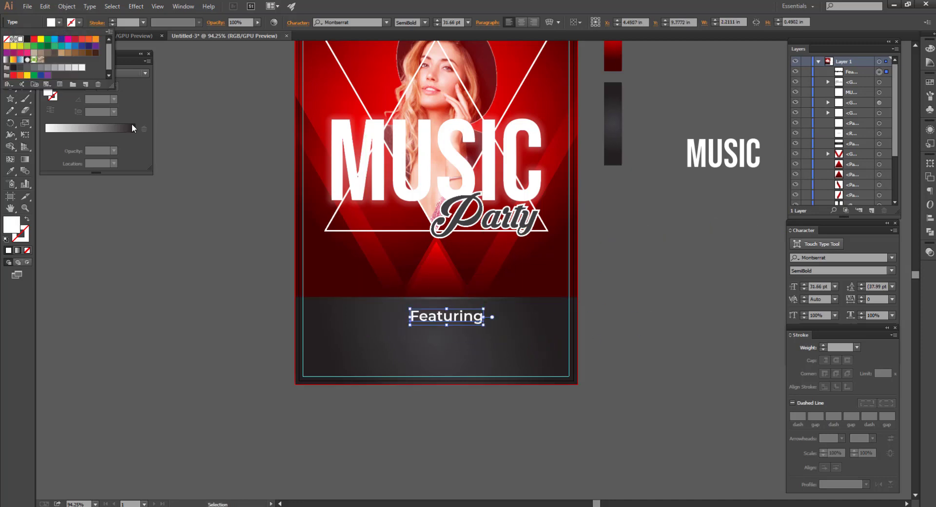
click(312, 275)
Step: Reduce the font size of "Featuring" to 20 pt
scroll(464, 299, up, 2)
click(431, 315)
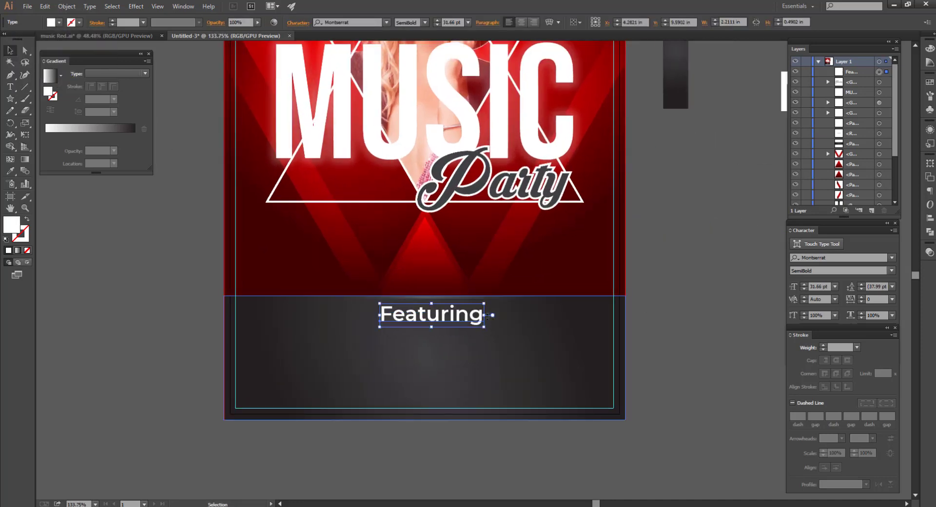
click(437, 24)
click(437, 25)
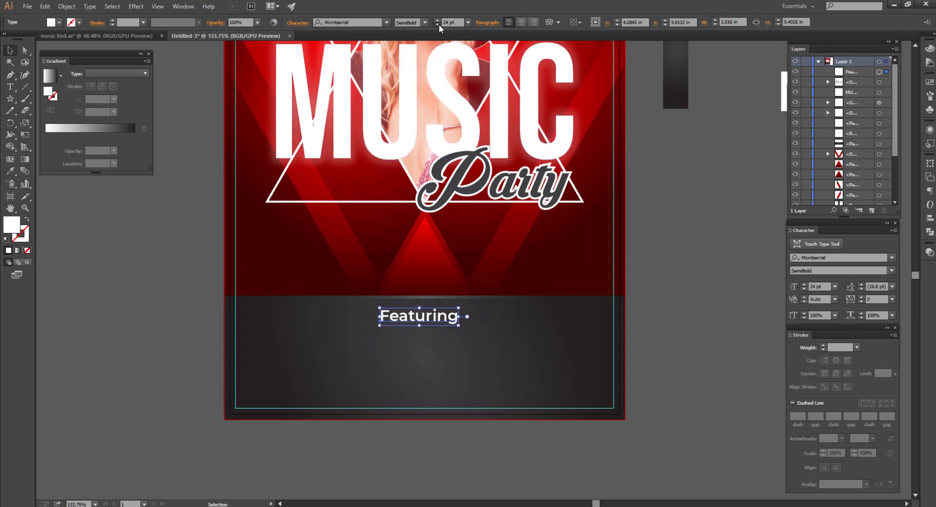
click(437, 25)
click(436, 24)
click(438, 24)
click(654, 198)
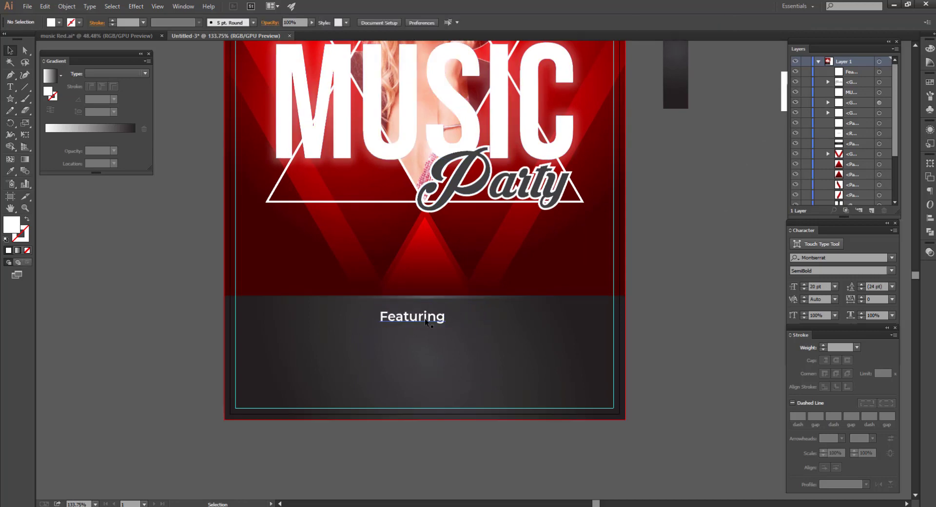
Step: Shift "Featuring" slightly right and up on the dark panel and set it in all caps
drag(423, 322, 445, 319)
drag(832, 326, 803, 338)
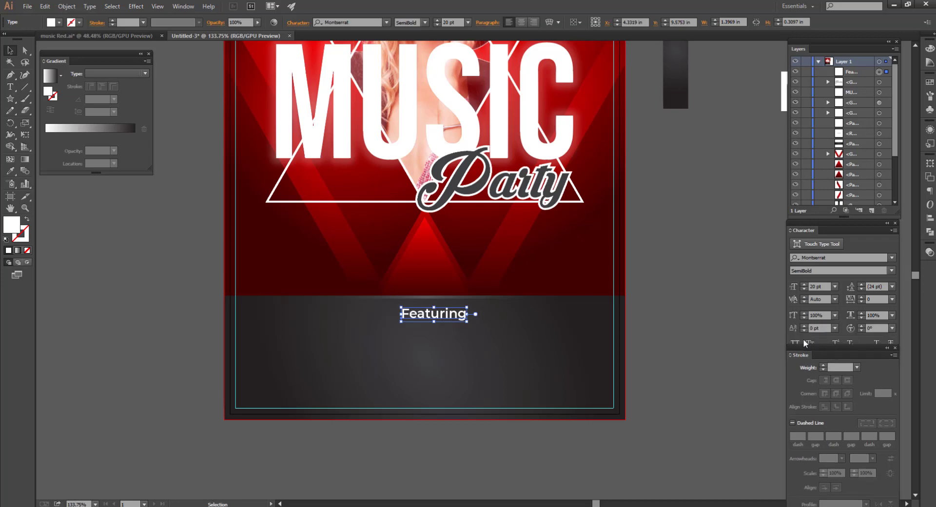
click(795, 343)
click(666, 313)
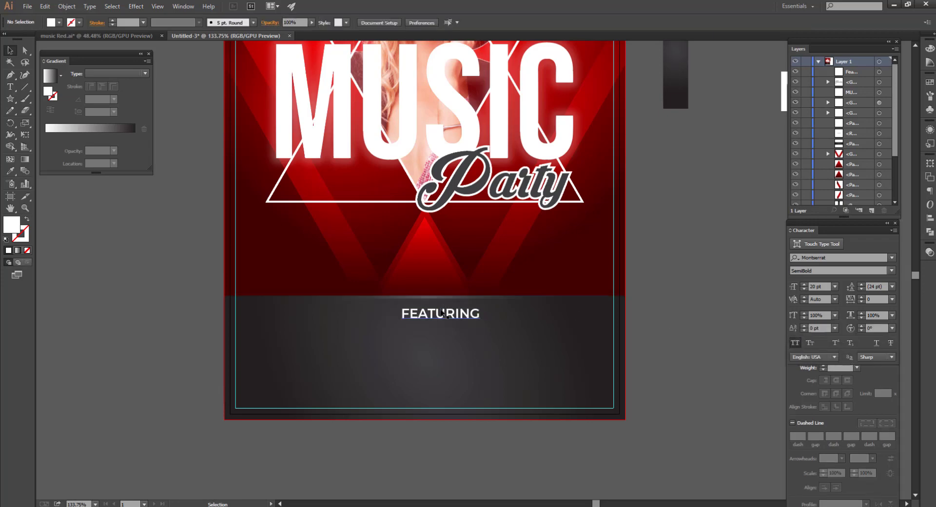
Step: Centre "FEATURING" horizontally under the small red triangle and lower it slightly
click(425, 315)
drag(432, 315, 434, 315)
shift+click(424, 263)
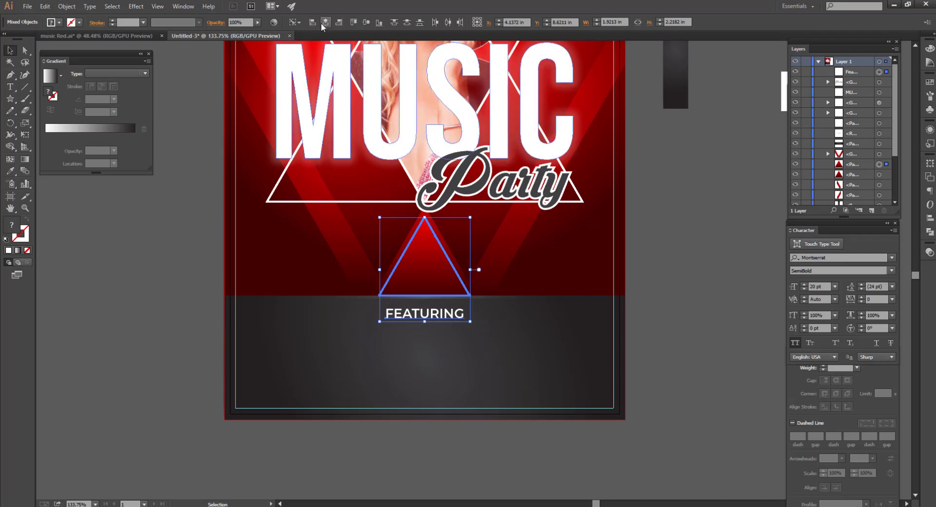
click(683, 176)
click(425, 315)
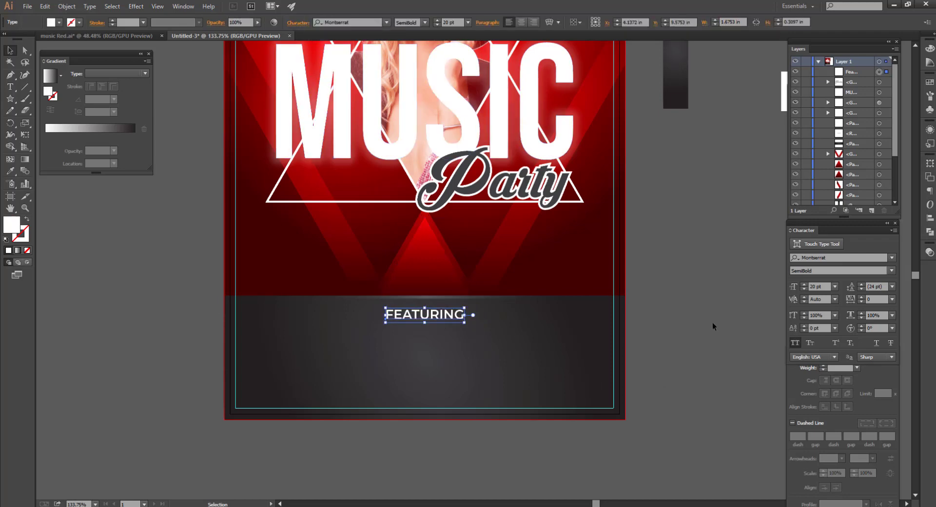
click(712, 326)
Step: Place a copy of "FEATURING" directly below the original on the dark panel
click(425, 314)
right_click(446, 316)
click(120, 310)
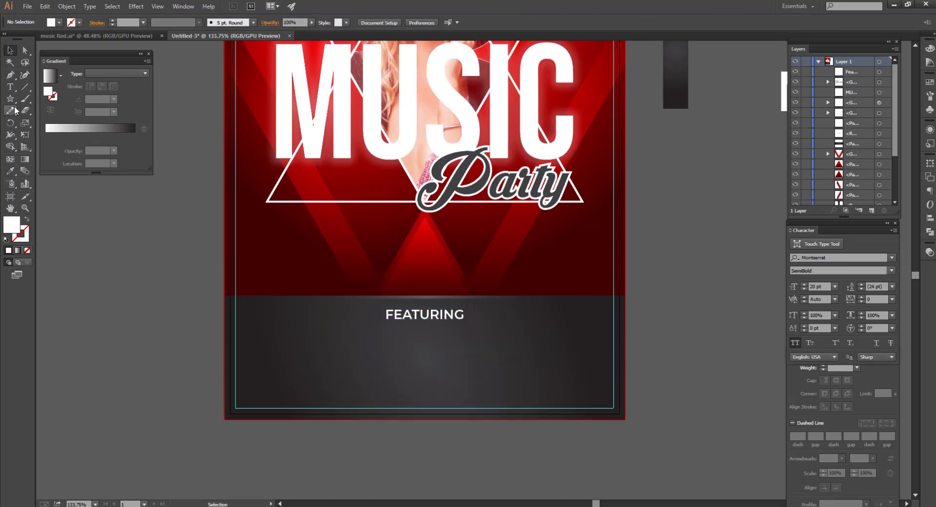
click(23, 89)
drag(424, 344, 424, 345)
Step: Copy the Bebas Neue Regular formatting of the spare "MUSIC" text onto the lower "FEATURING" with the Eyedropper
click(10, 87)
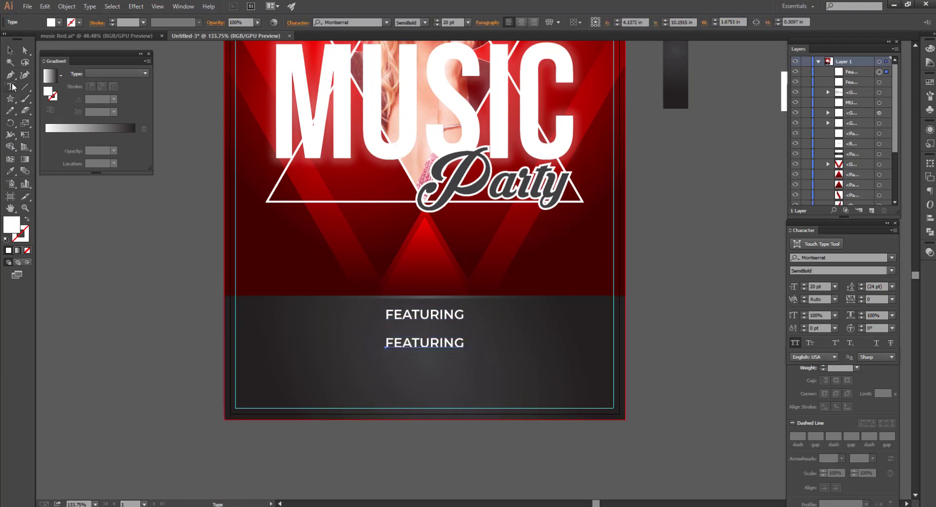
click(424, 342)
double_click(424, 342)
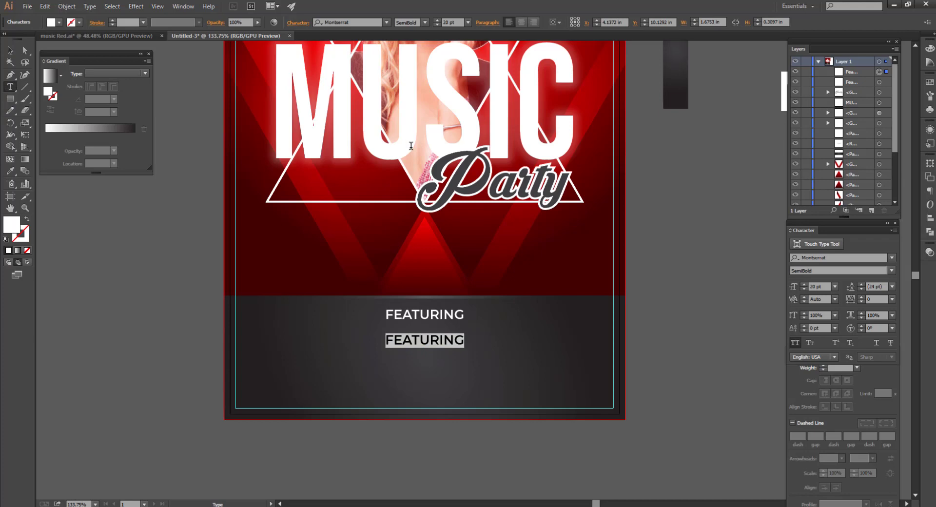
click(10, 174)
scroll(520, 185, down, 3)
click(700, 123)
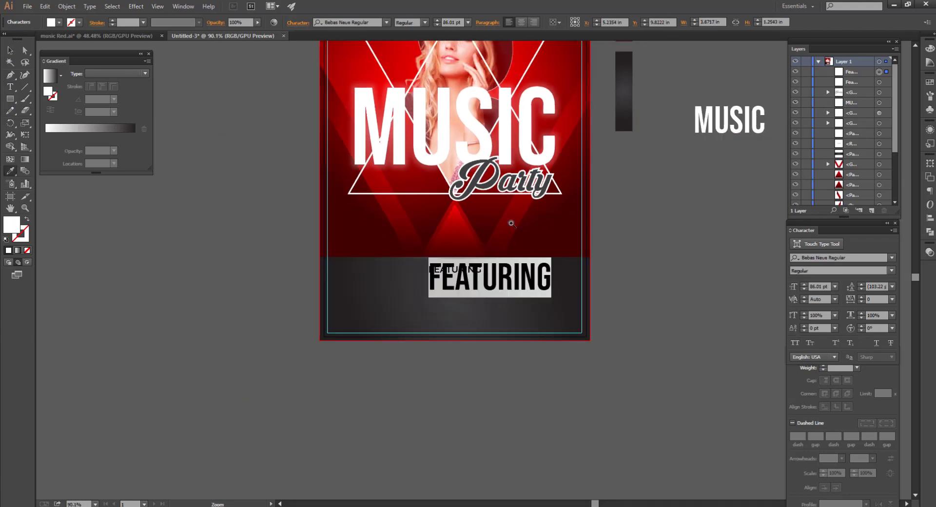
Step: Shrink the lower "FEATURING" to about 45.25 pt and place it below and left of the upper one
scroll(507, 220, up, 3)
click(9, 49)
drag(574, 282, 488, 311)
drag(439, 326, 345, 331)
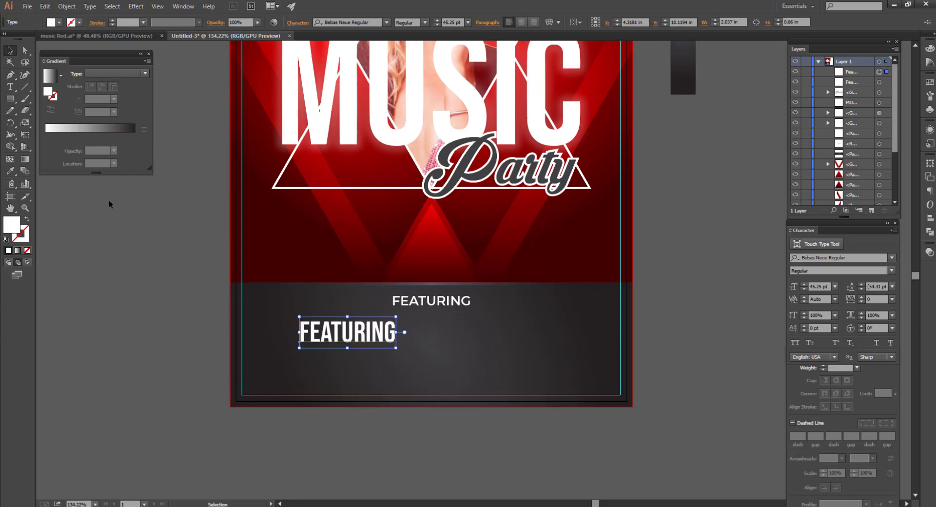
Step: Replace the lower "FEATURING" text with "DJ LOREM. DJ IPSUM"
double_click(351, 330)
text(DJ)
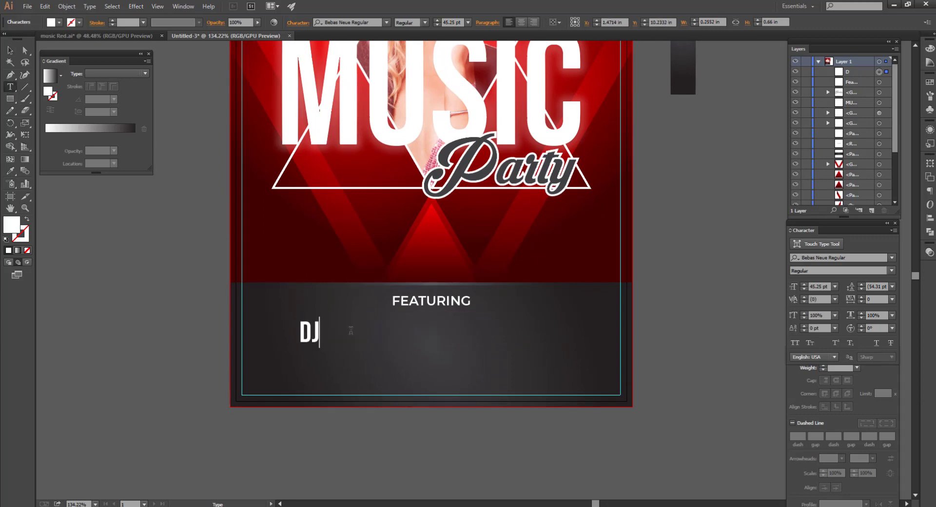
text( LOREM. DJ IPSUM)
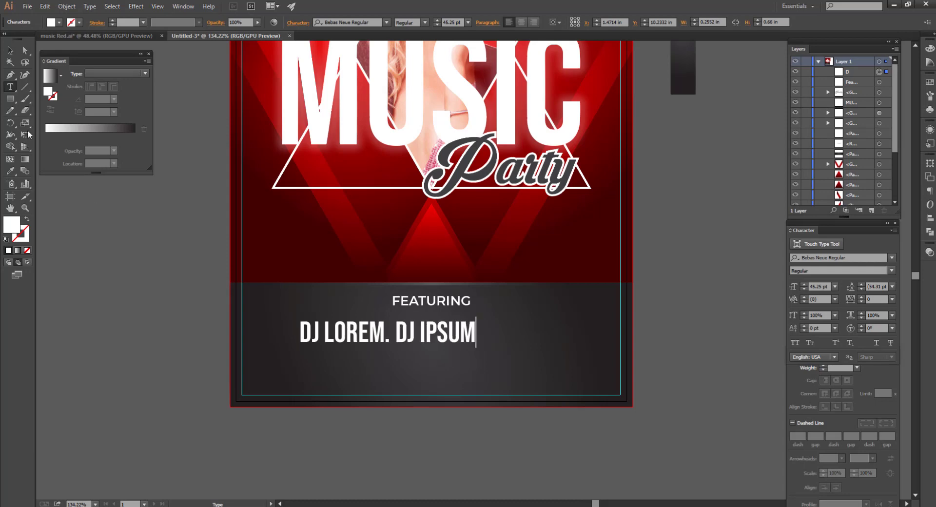
key(Escape)
Step: Enlarge "DJ LOREM. DJ IPSUM" to about 64 pt and centre it below "FEATURING"
shift+drag(474, 332, 531, 337)
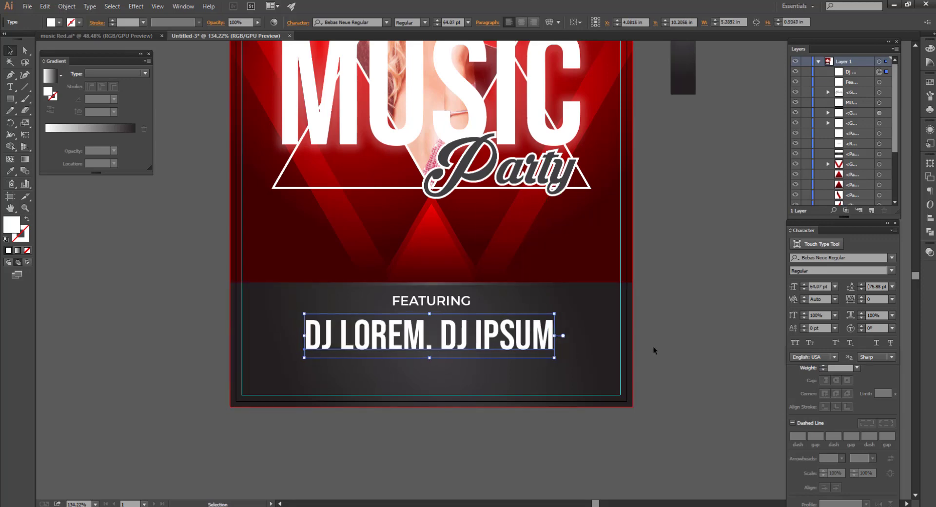
click(718, 350)
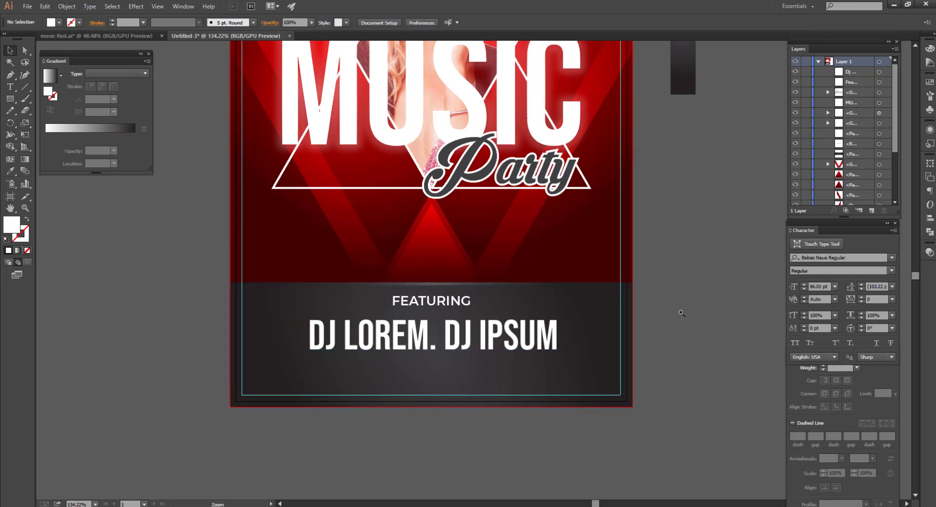
scroll(679, 313, down, 2)
click(563, 333)
click(697, 326)
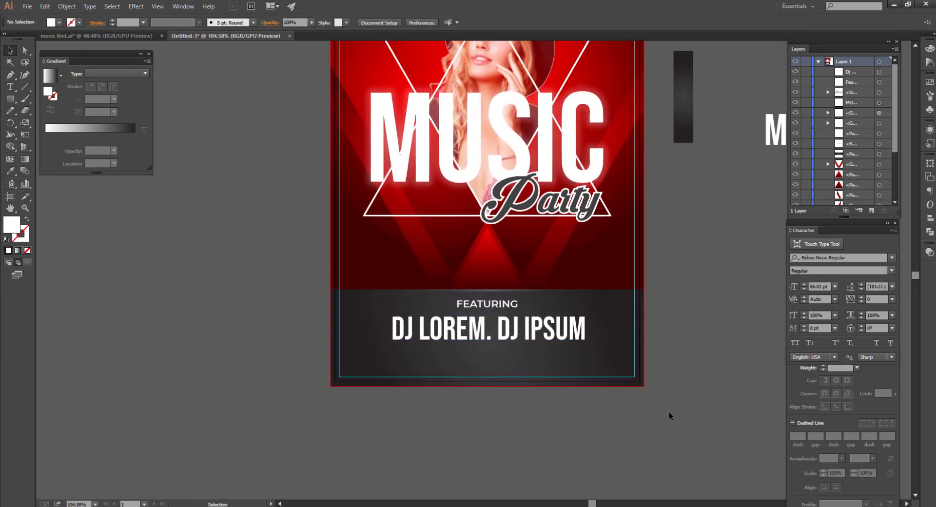
scroll(585, 385, right, 2)
click(542, 335)
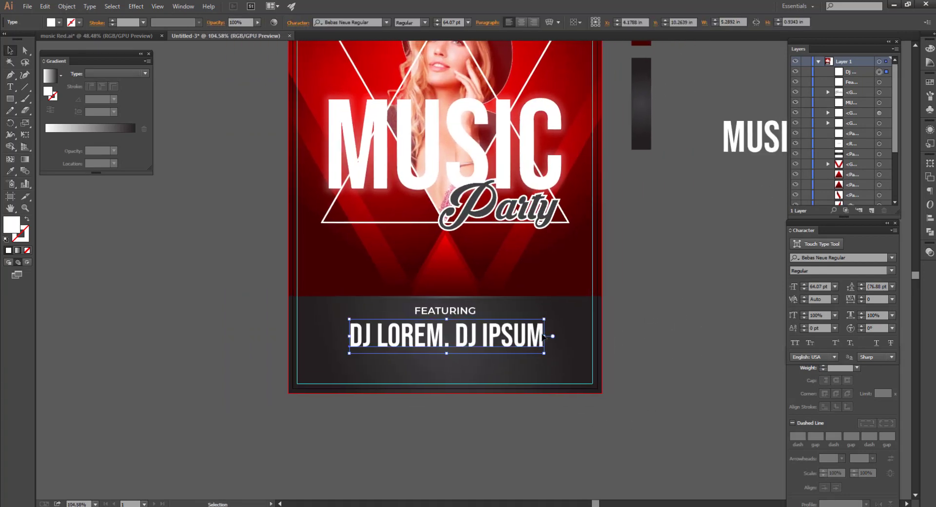
Step: Reduce the "DJ LOREM. DJ IPSUM" text to 60 pt and keep it just below "FEATURING"
drag(544, 336, 539, 336)
key(Up)
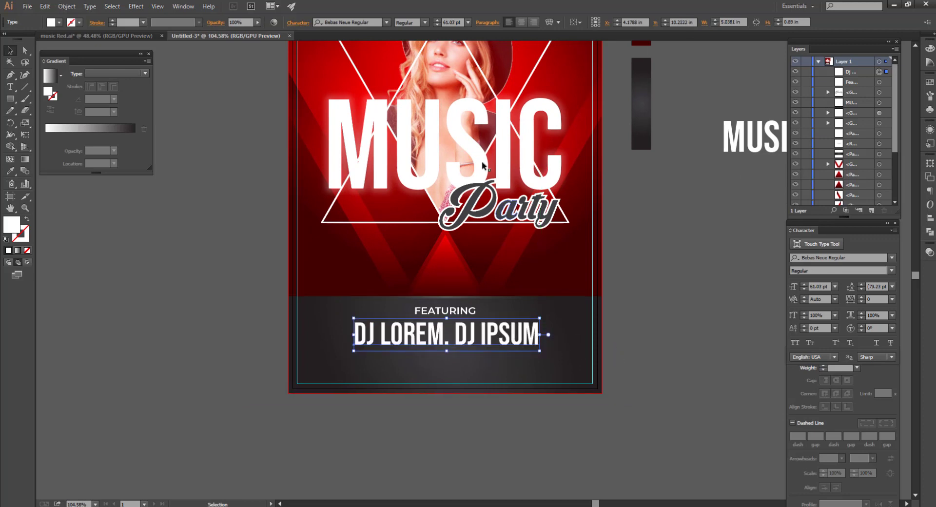
click(667, 278)
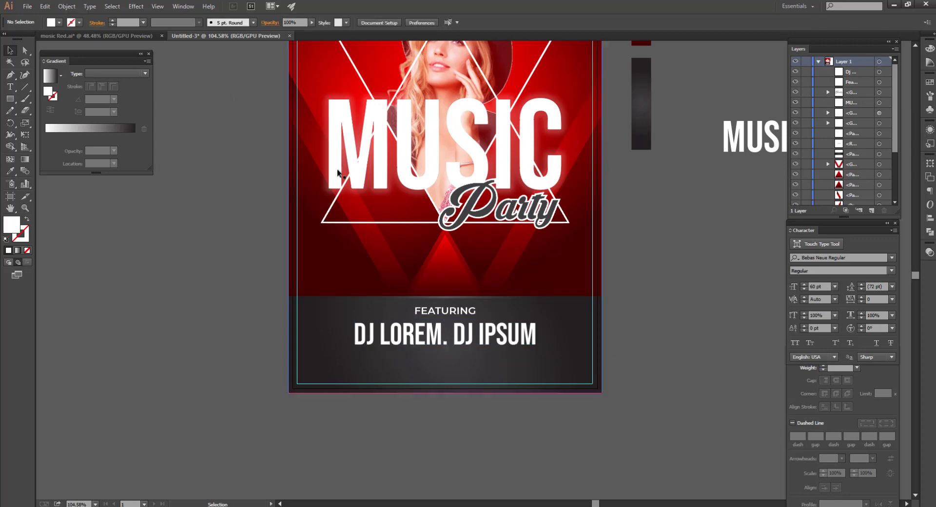
click(146, 36)
click(193, 37)
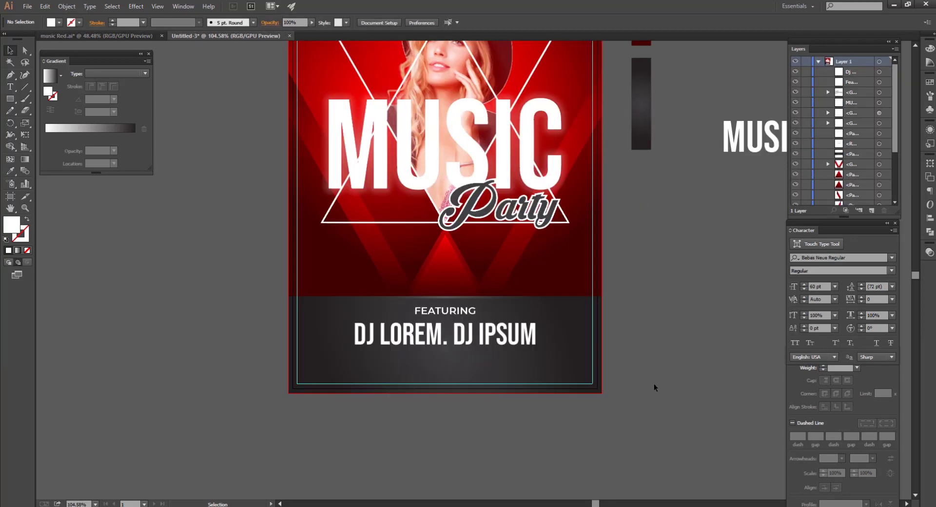
Step: Convert "DJ LOREM. DJ IPSUM" to outlines and centre it horizontally on the dark panel
drag(528, 363, 535, 362)
click(508, 334)
right_click(508, 334)
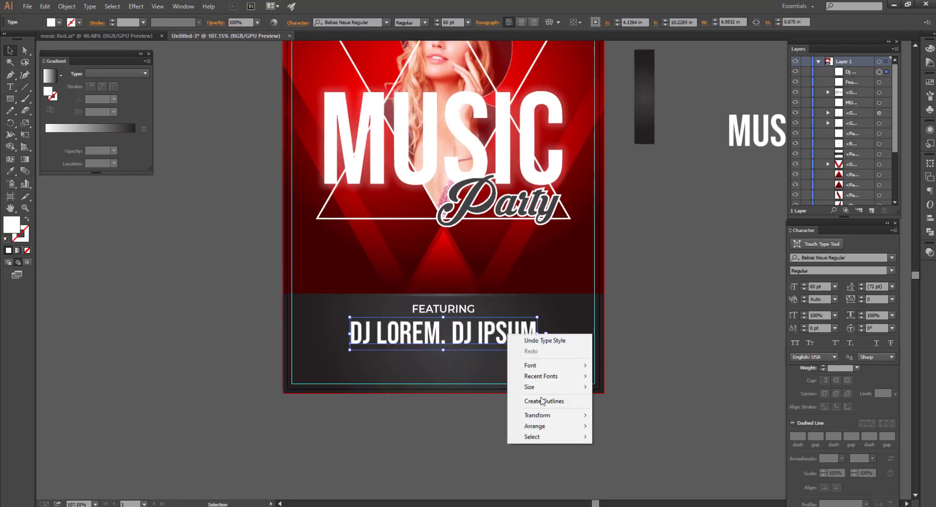
click(550, 402)
shift+click(523, 306)
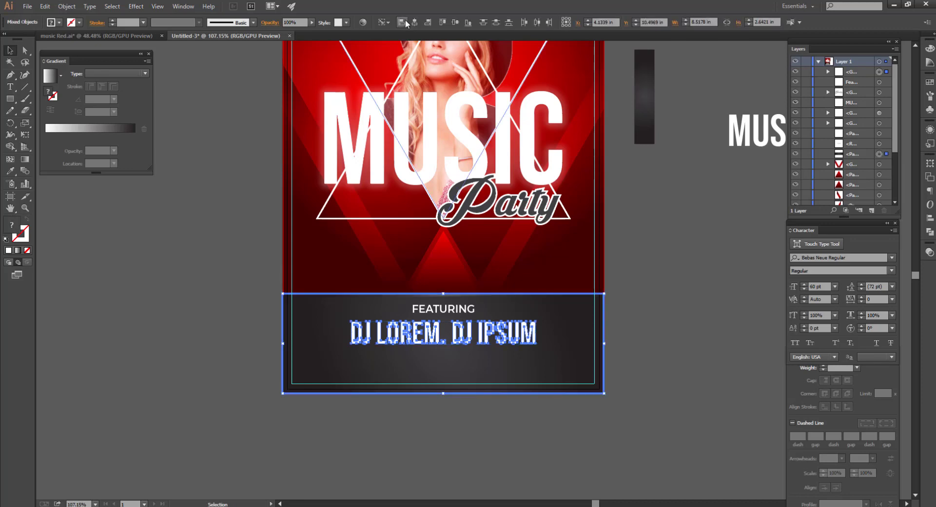
click(414, 22)
click(707, 266)
scroll(483, 419, down, 1)
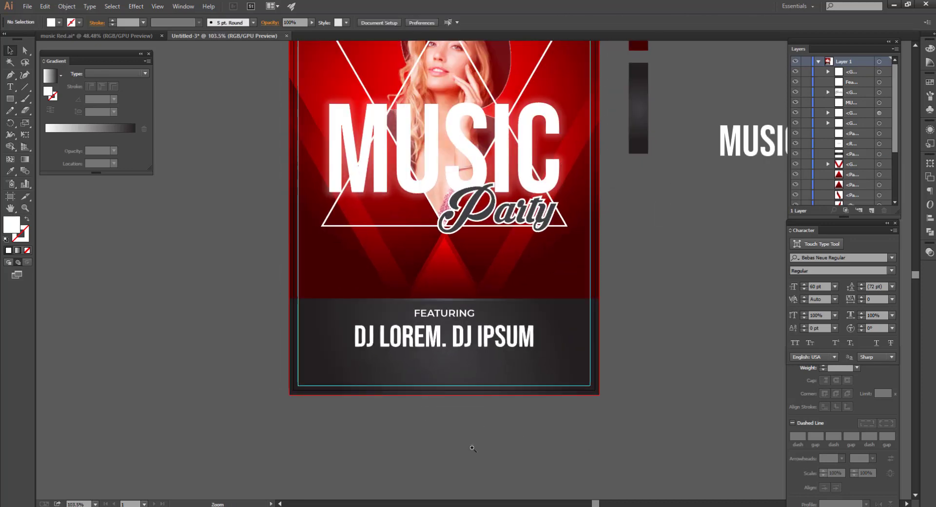
right_click(451, 319)
click(704, 319)
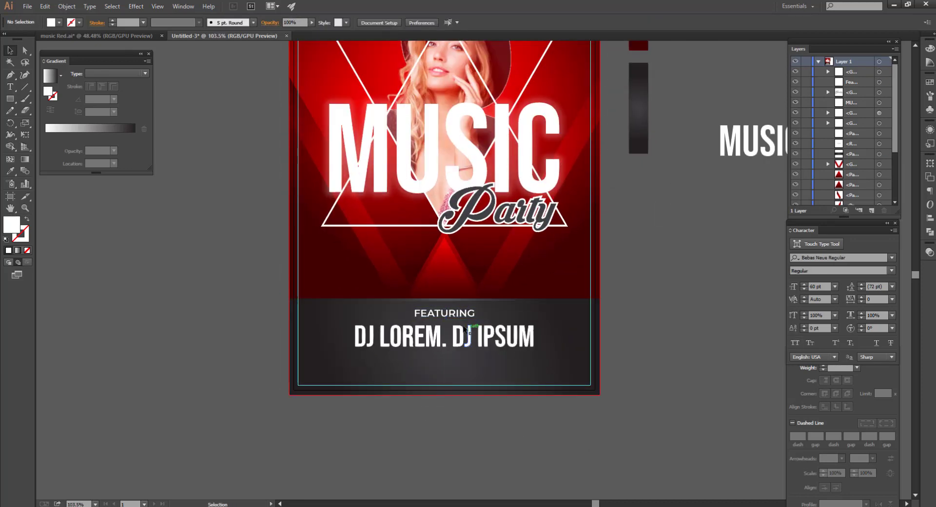
Step: Draw a rectangle about 2.37 by 0.38 in below the DJ names and give it the flyer's red radial gradient with the Eyedropper
key(m)
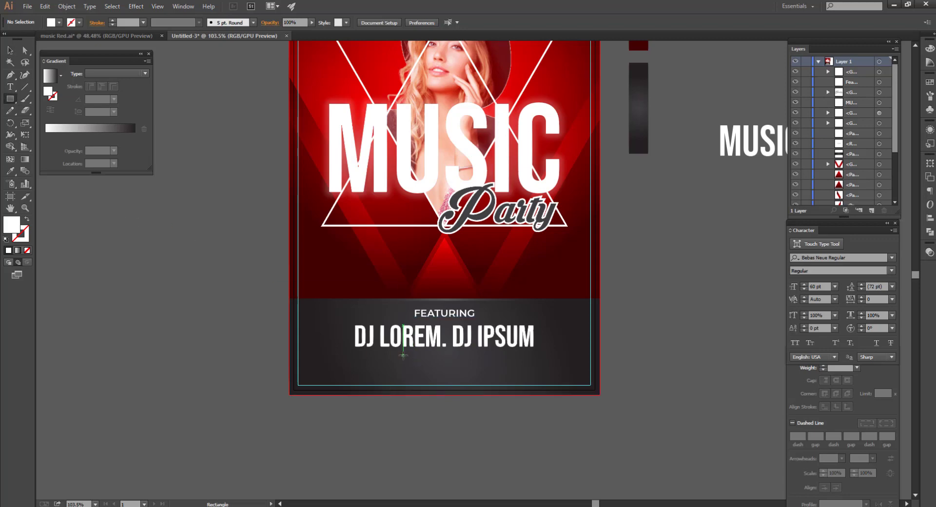
drag(400, 353, 487, 366)
click(10, 171)
click(336, 250)
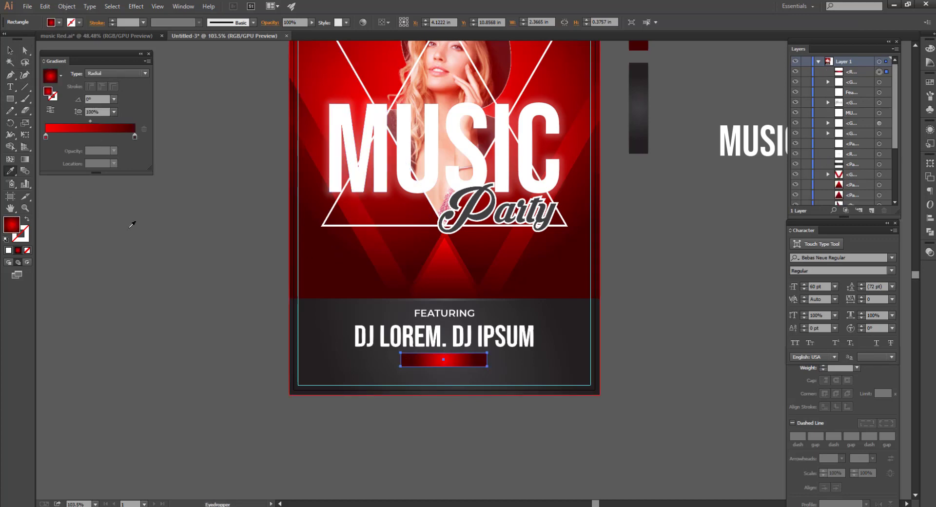
ctrl+click(430, 395)
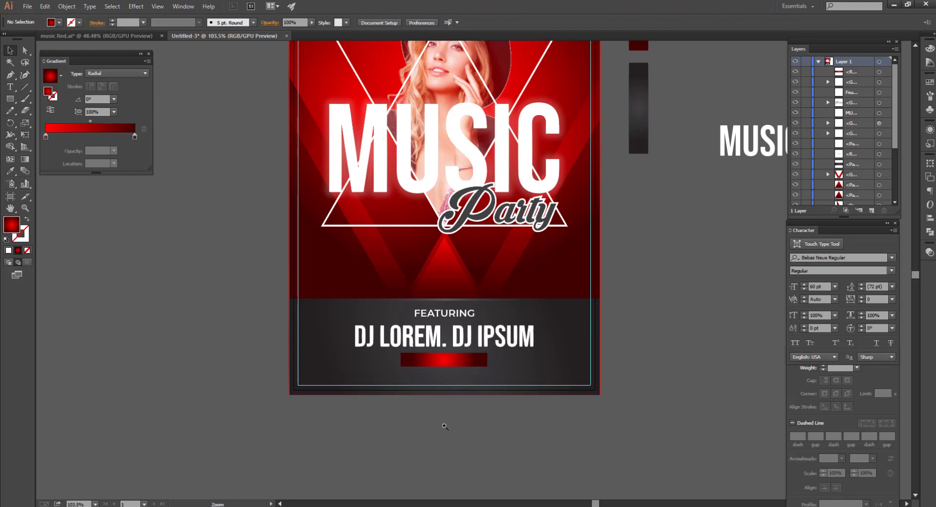
Step: Extend the rectangle's radial gradient to its right edge with the Gradient tool
ctrl+click(444, 426)
click(463, 344)
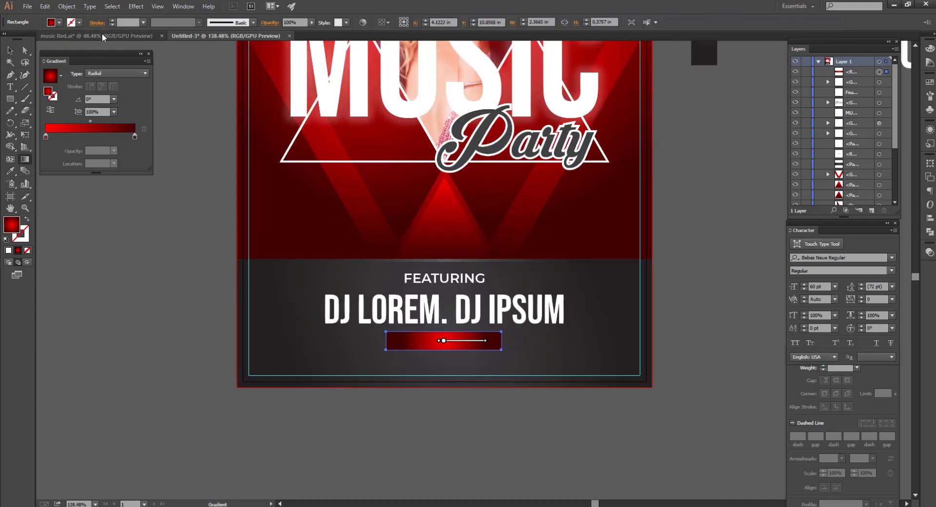
click(102, 35)
click(195, 34)
drag(485, 341, 503, 342)
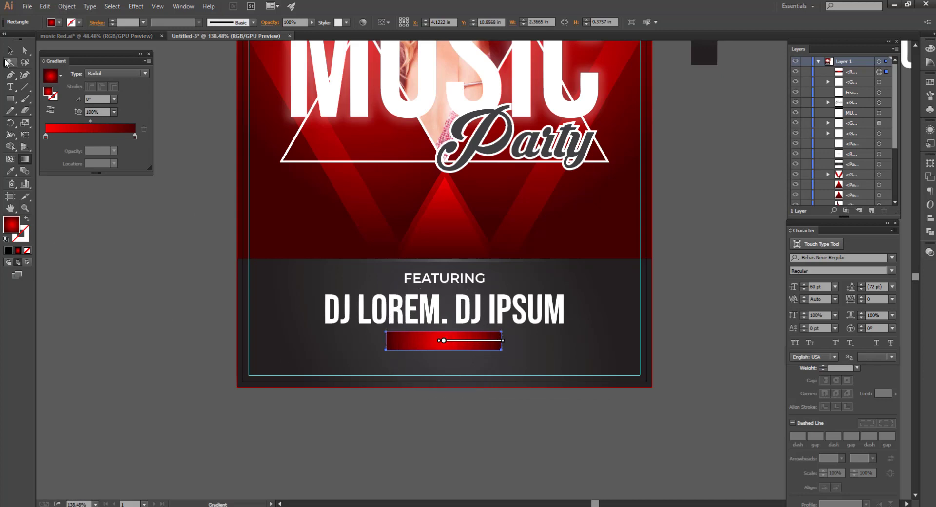
click(10, 51)
click(138, 279)
Step: Add the text "4 JUNE 2022" on the empty canvas left of the flyer
mouse_move(488, 434)
mouse_down()
mouse_move(451, 435)
mouse_move(472, 434)
mouse_up()
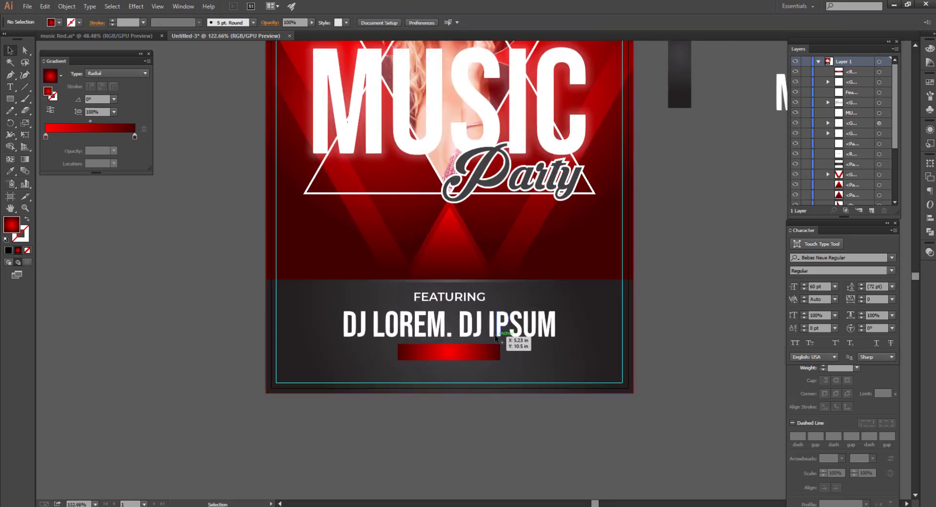
click(506, 326)
click(487, 429)
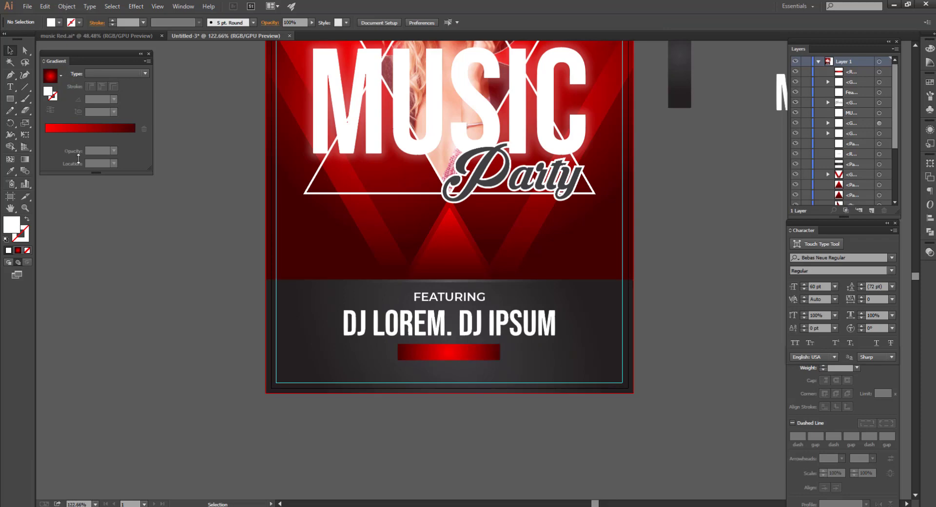
click(10, 88)
click(142, 290)
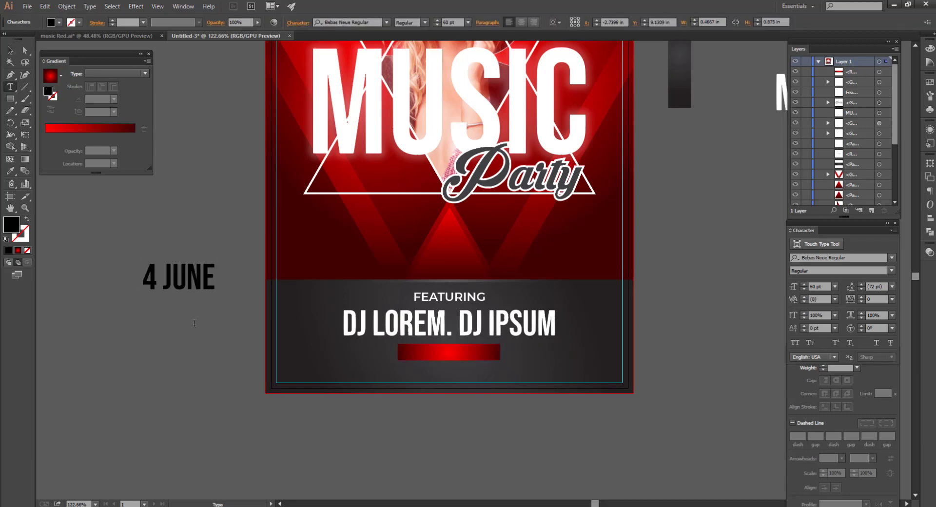
text(4 JUNE 202)
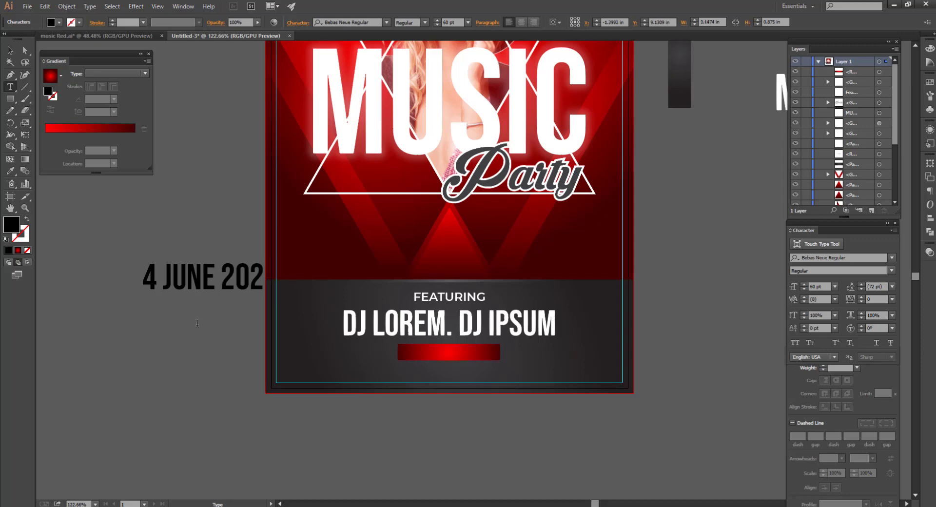
click(10, 50)
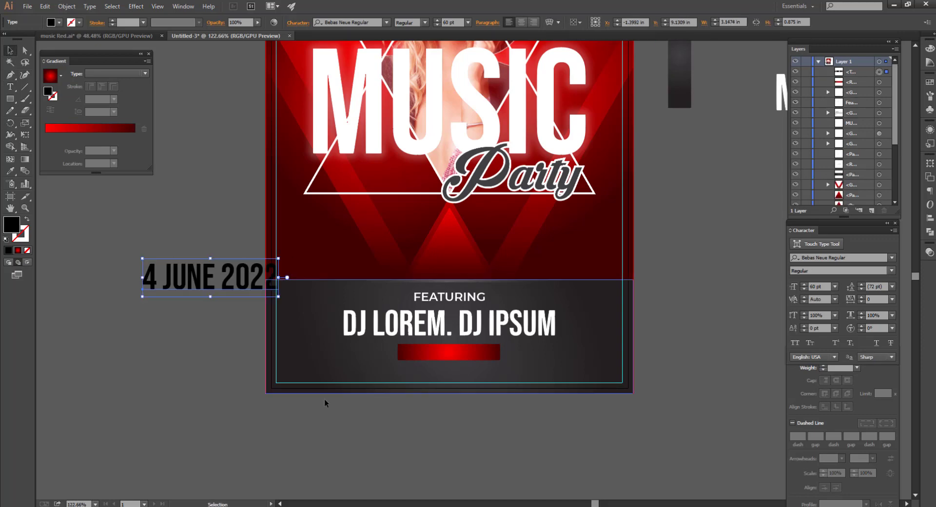
Step: Copy the white 20 pt Montserrat SemiBold formatting of "FEATURING" onto "4 JUNE 2022" and place the date on the red bar
drag(190, 275, 433, 377)
click(10, 170)
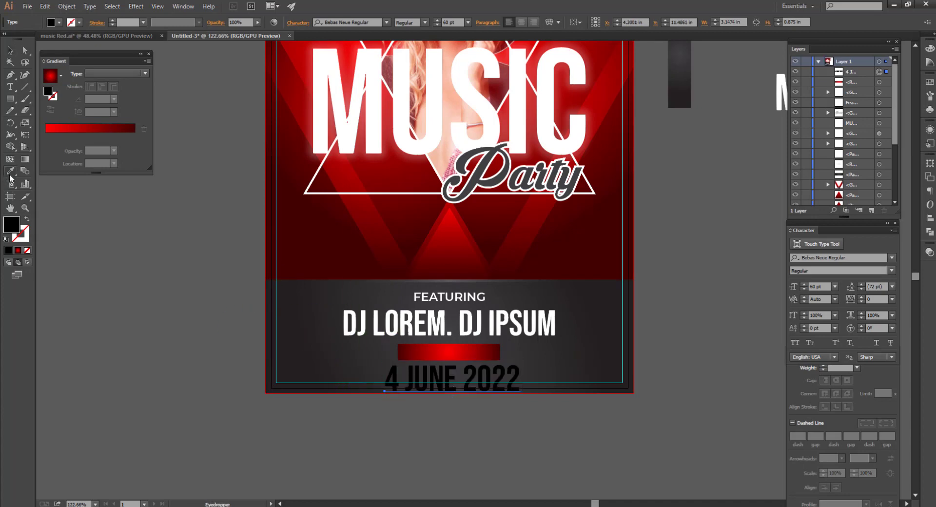
click(469, 296)
click(9, 51)
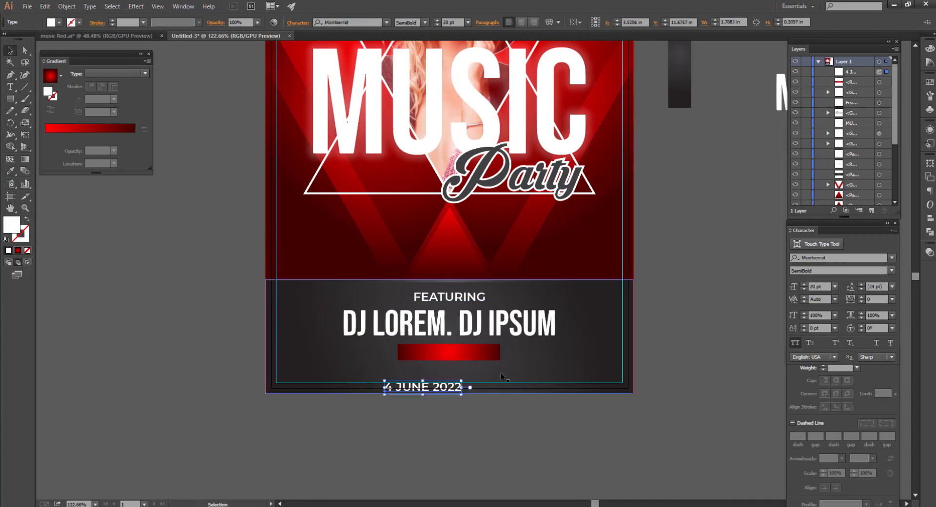
drag(439, 391, 466, 365)
click(504, 396)
Step: Convert "4 JUNE 2022" to outlines and centre it on the red bar
scroll(468, 361, up, 2)
click(457, 371)
shift+click(458, 371)
right_click(458, 371)
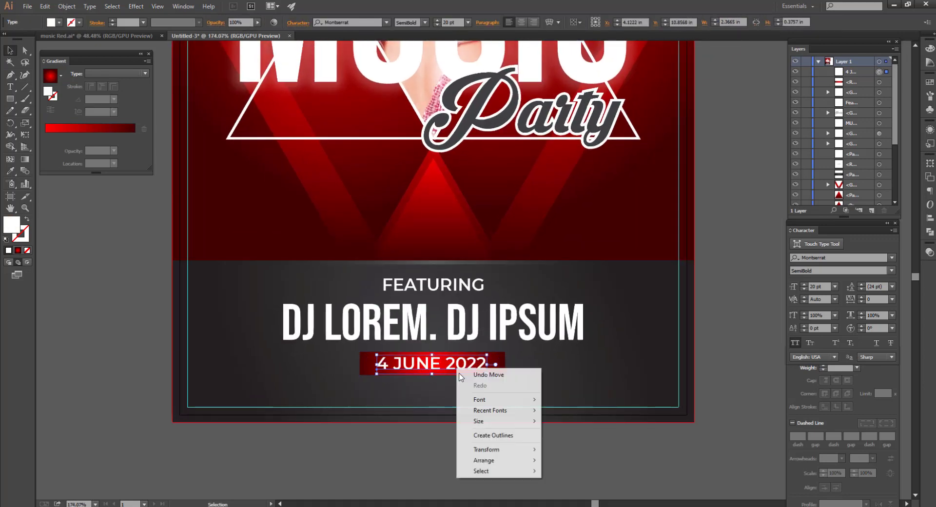
click(488, 435)
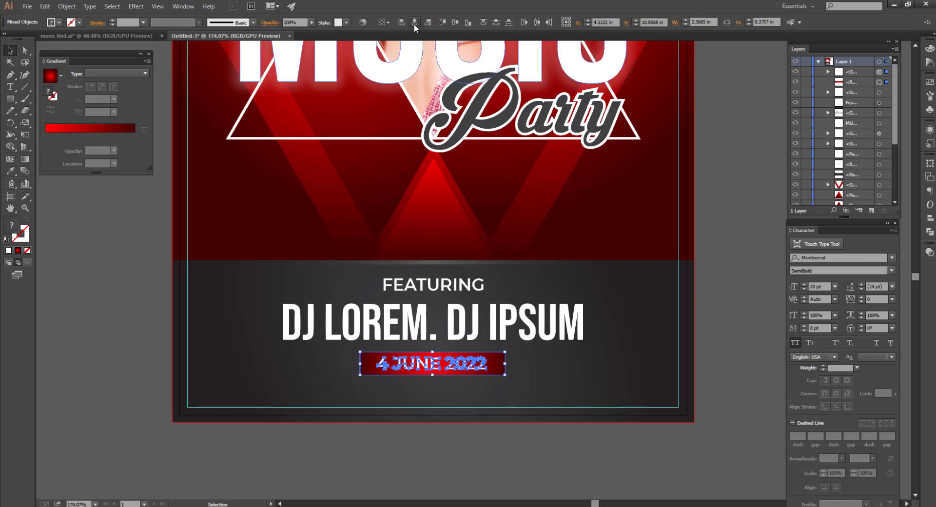
click(719, 206)
Step: Compare with the reference flyer and group the "4 JUNE 2022" outlines with the red bar
drag(505, 410, 417, 381)
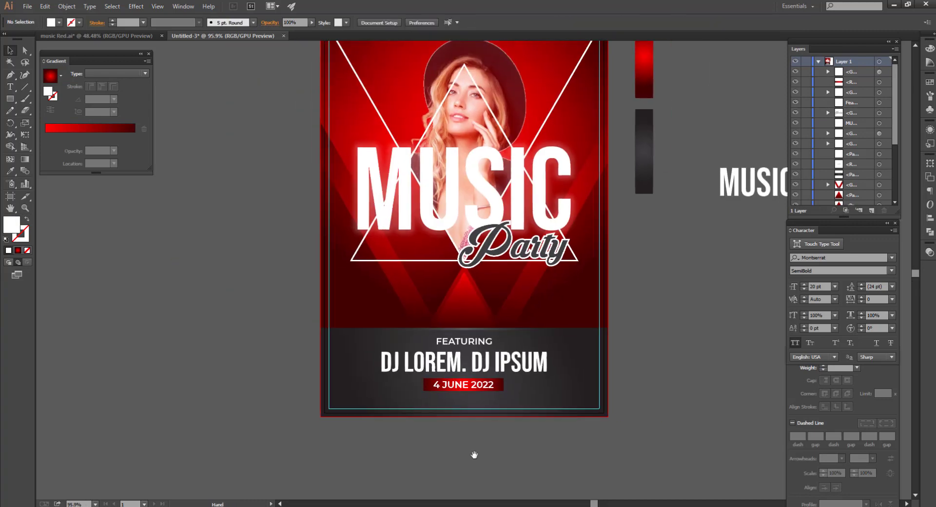
drag(475, 456, 445, 419)
click(142, 37)
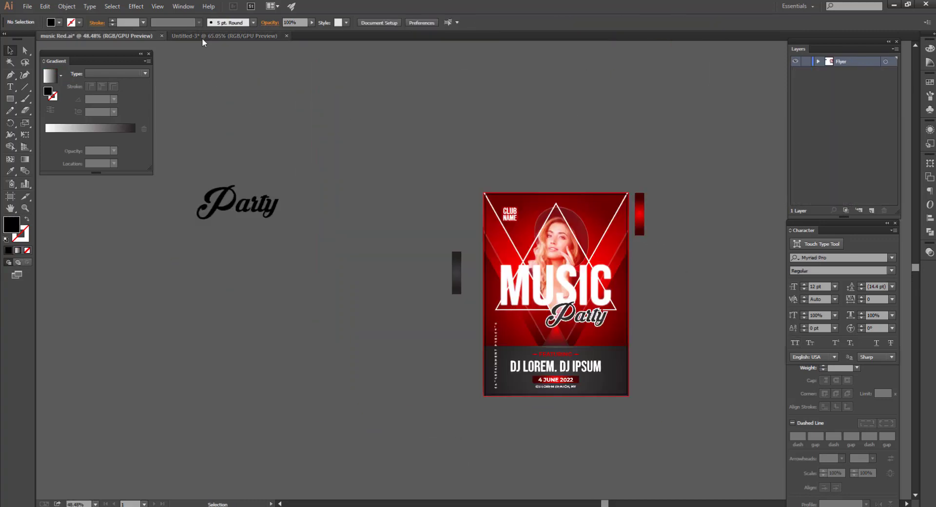
click(202, 37)
drag(442, 397, 531, 399)
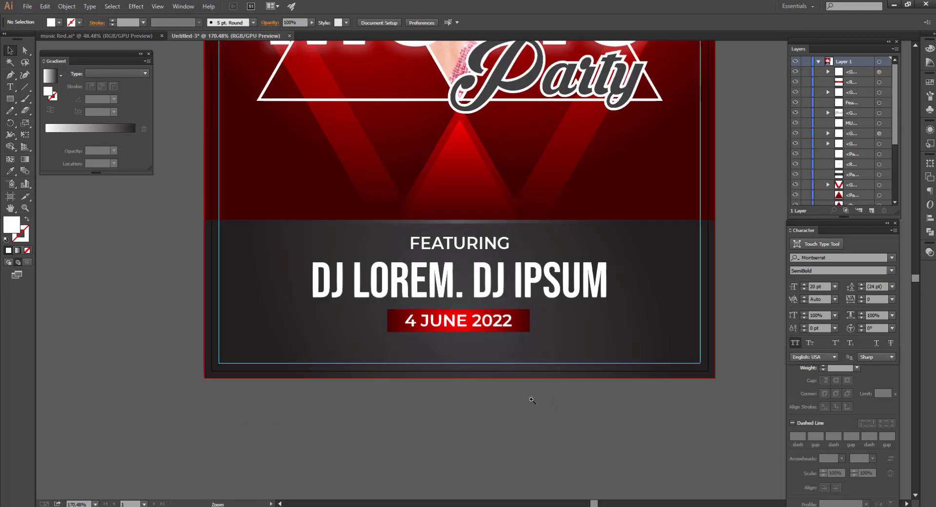
click(504, 290)
click(498, 287)
click(507, 322)
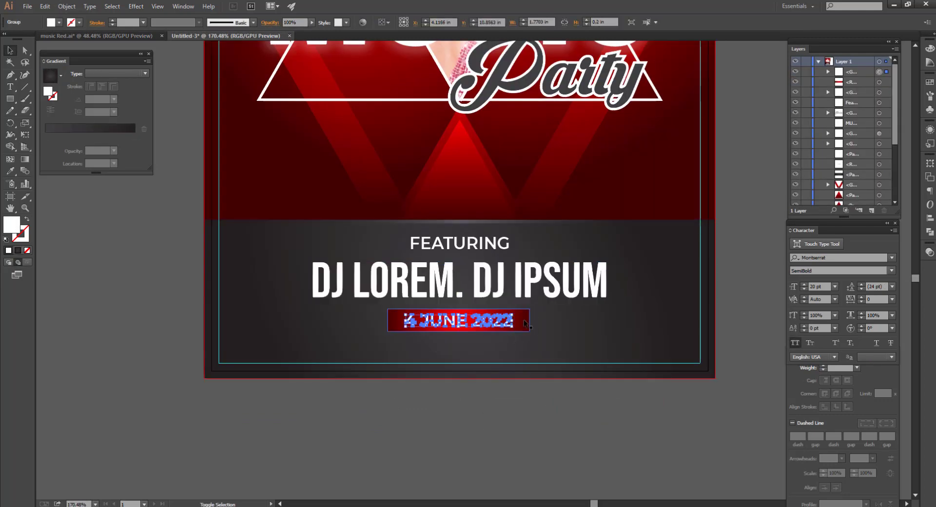
shift+click(521, 321)
right_click(524, 320)
click(550, 365)
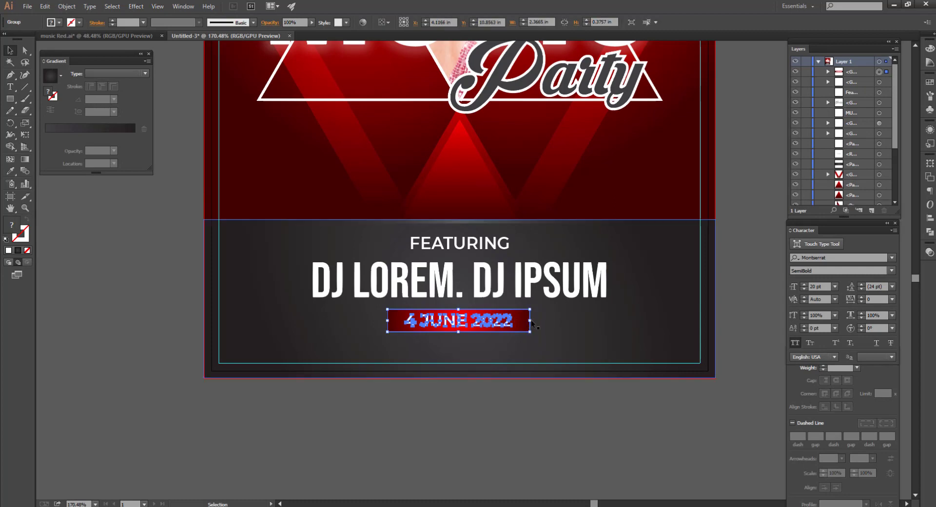
click(518, 408)
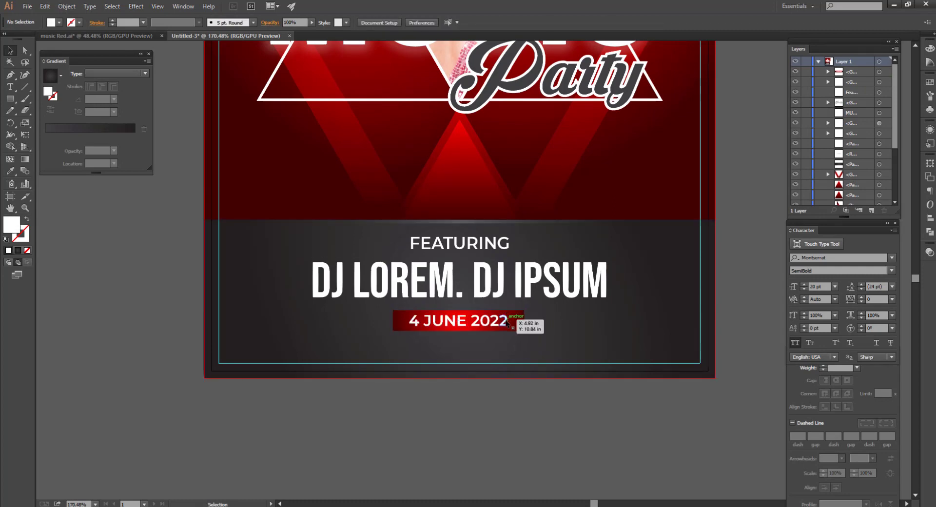
key(ctrl+z)
click(519, 425)
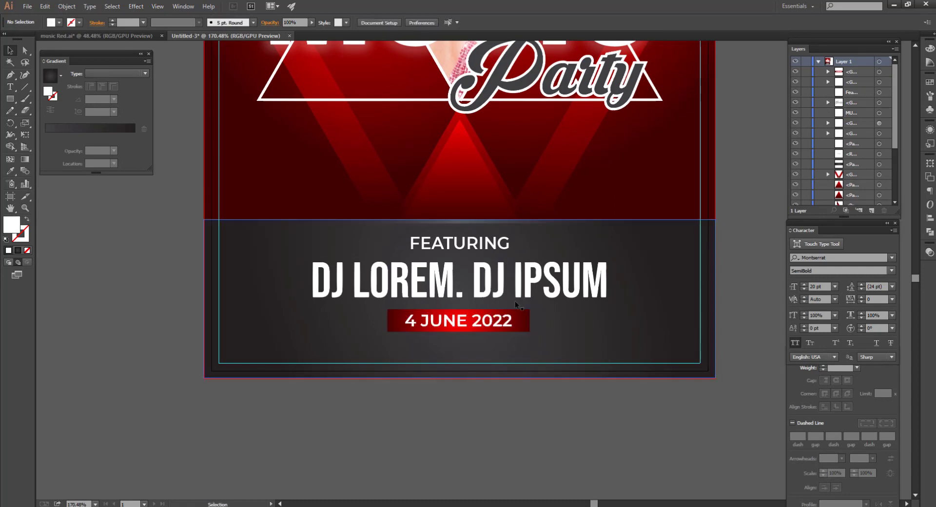
Step: Shift "FEATURING", the DJ names and the date bar slightly upward on the dark panel
click(500, 285)
drag(488, 243, 487, 241)
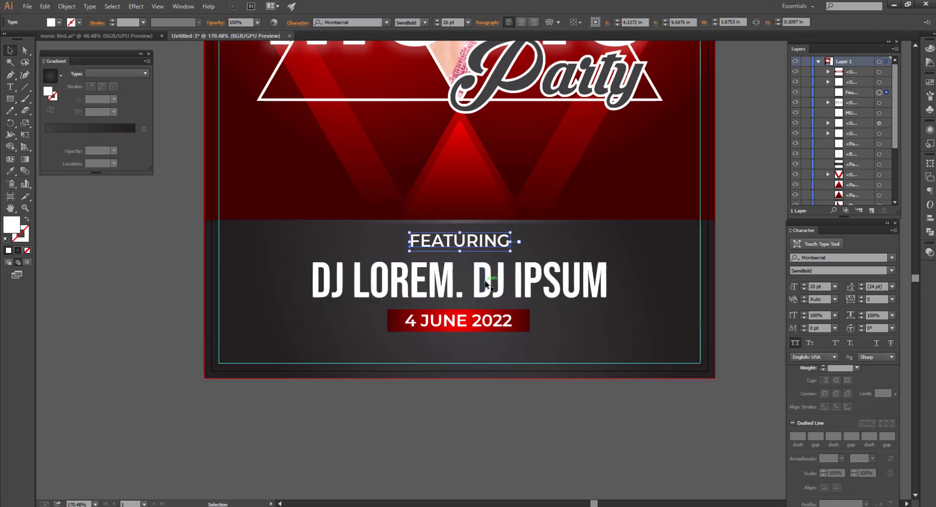
click(497, 291)
click(511, 323)
key(Up)
key(Up)
key(Up)
key(Up)
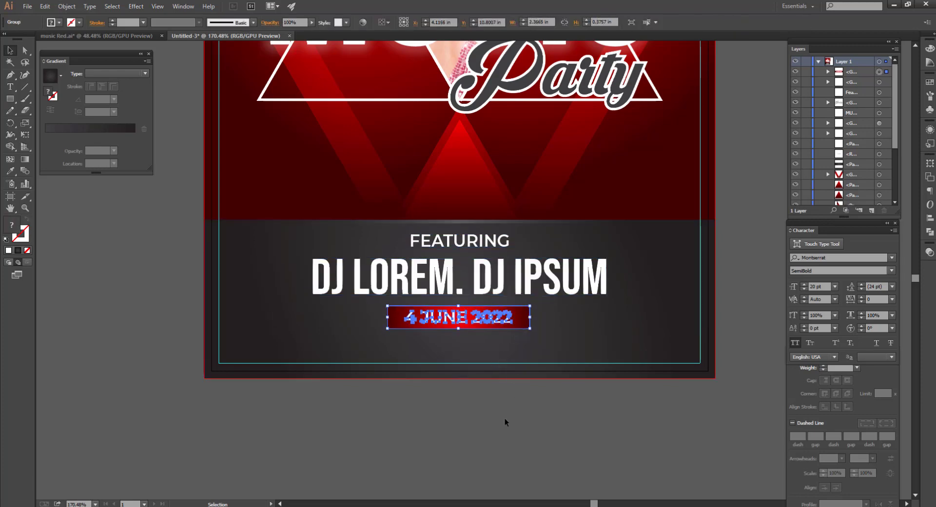
click(533, 422)
Step: Duplicate "FEATURING" below the date bar and replace the copy's text with the venue address
scroll(532, 424, down, 2)
drag(469, 268, 469, 360)
key(t)
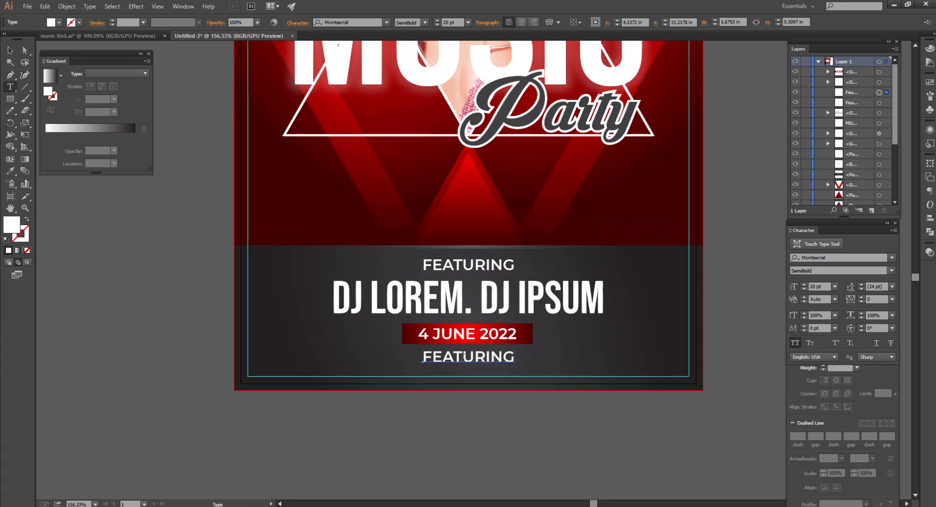
double_click(463, 358)
text(123 LOREM BEACH, NY)
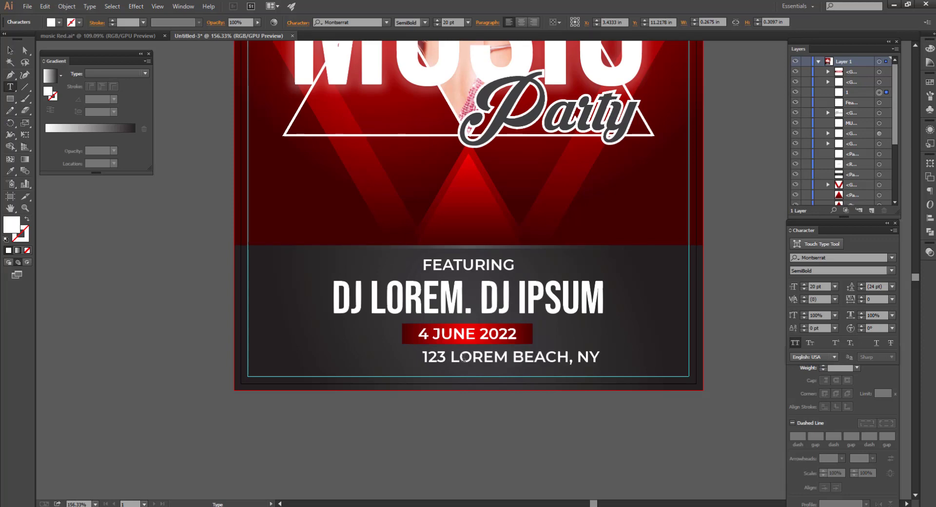
Step: Set the venue address text to 15 pt and move it roughly to the centre below the date bar
click(10, 50)
click(437, 24)
click(437, 25)
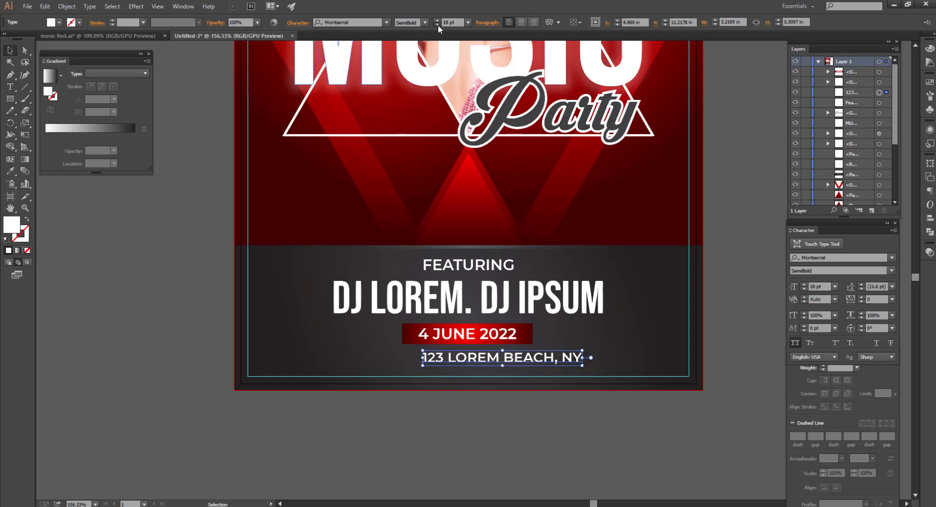
click(437, 25)
click(437, 24)
click(437, 24)
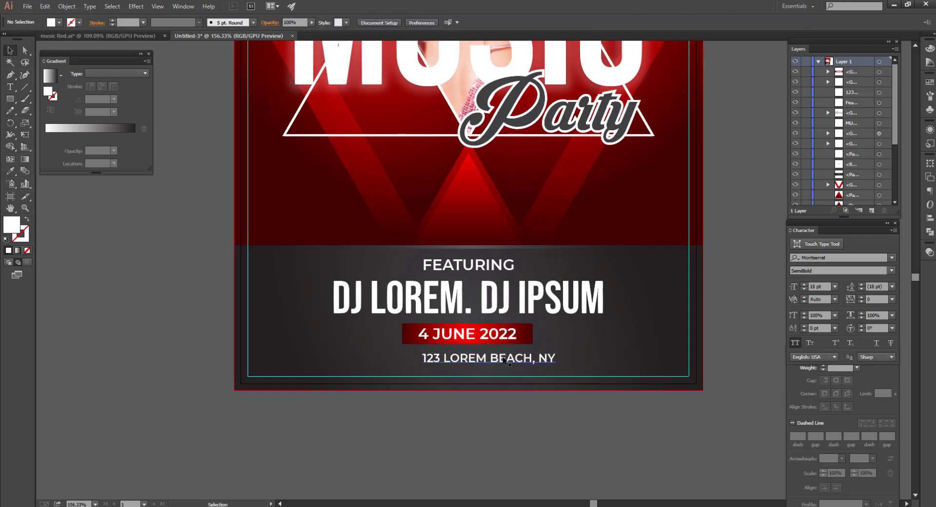
drag(508, 359, 483, 360)
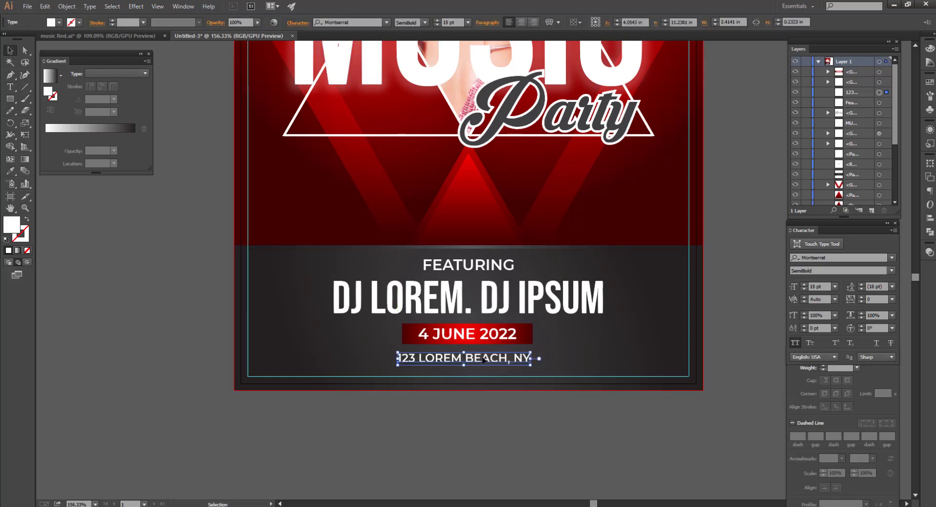
Step: Convert the venue address text to outlines and centre it horizontally with the date bar
right_click(483, 360)
click(502, 425)
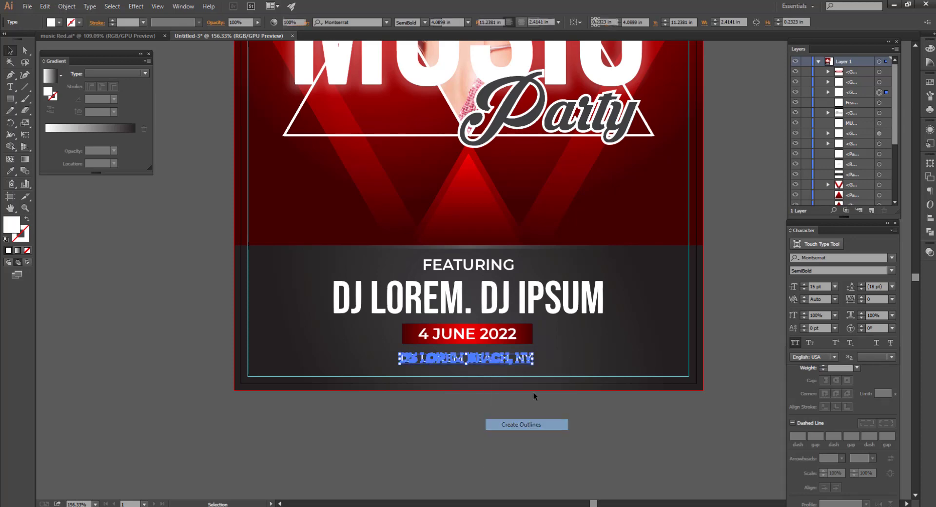
shift+click(522, 334)
click(411, 25)
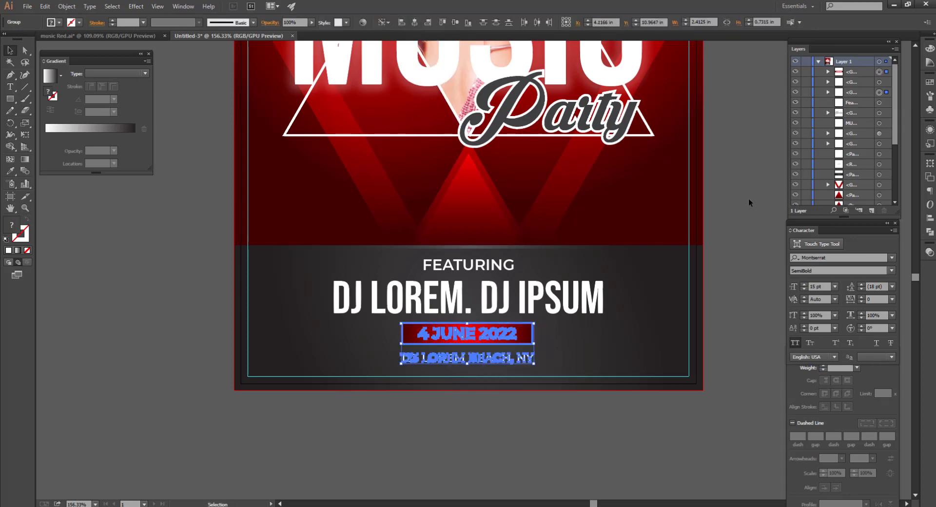
click(712, 240)
Step: Duplicate "FEATURING" to its left on the dark panel and replace the copy's text with "ENTERTAINMENT PRESENT"
scroll(572, 247, down, 3)
drag(689, 214, 605, 242)
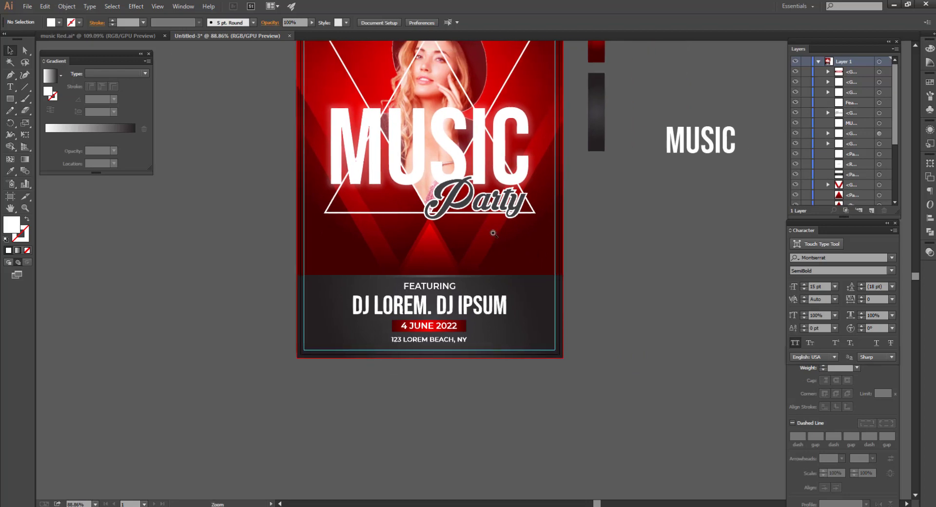
drag(493, 232, 482, 217)
drag(603, 211, 563, 282)
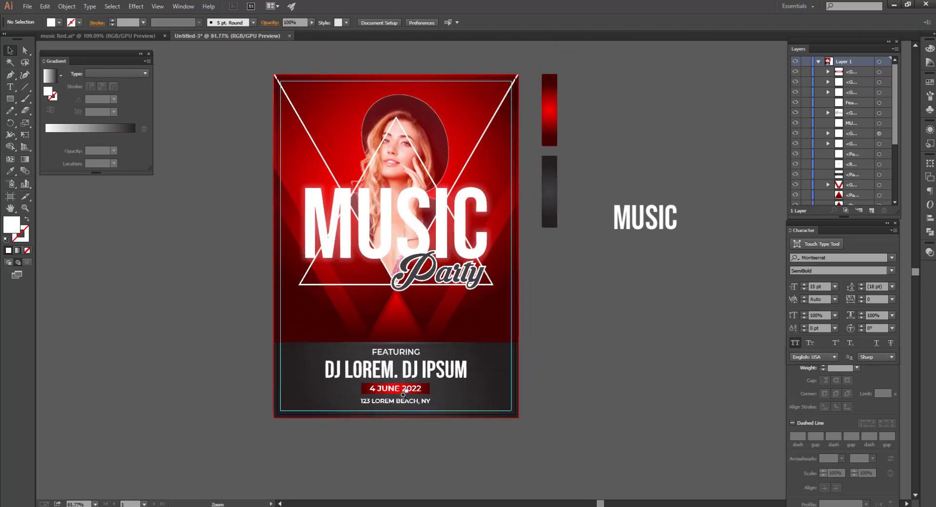
drag(403, 394, 465, 420)
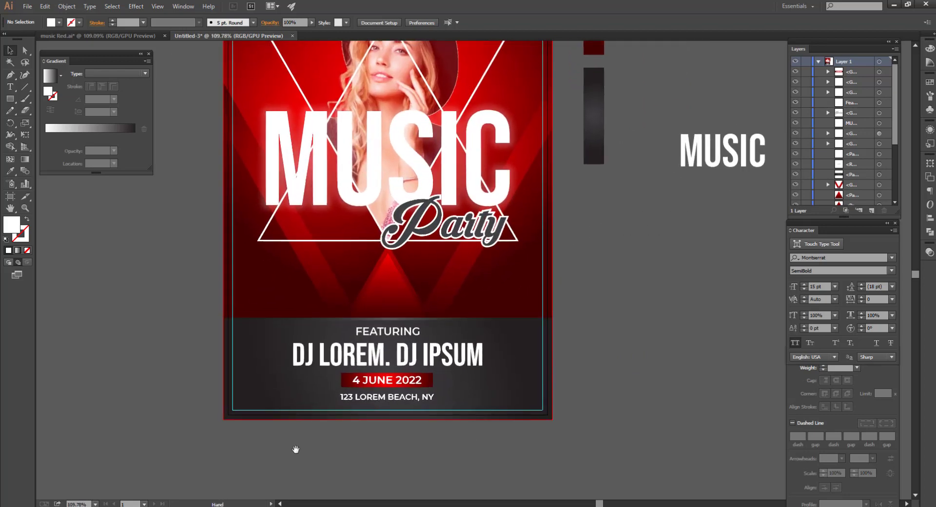
drag(295, 449, 329, 452)
drag(422, 334, 306, 335)
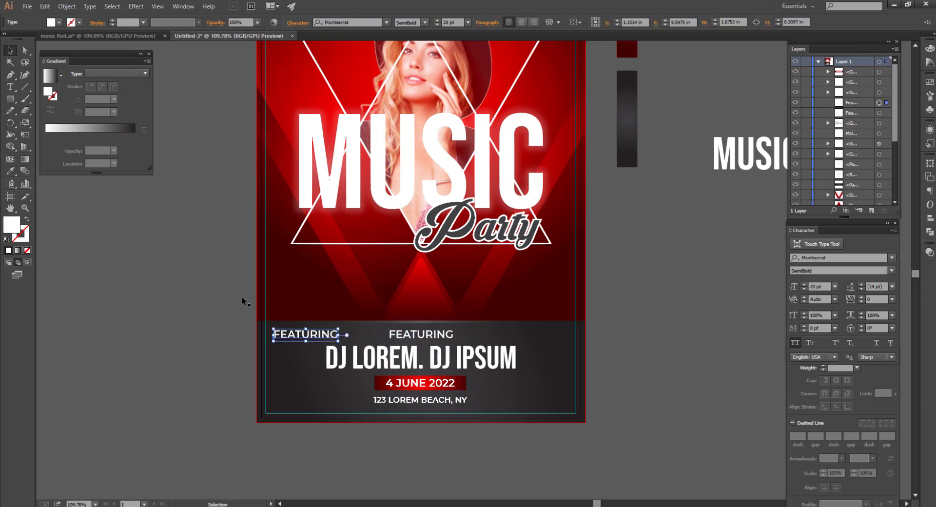
click(9, 87)
double_click(315, 336)
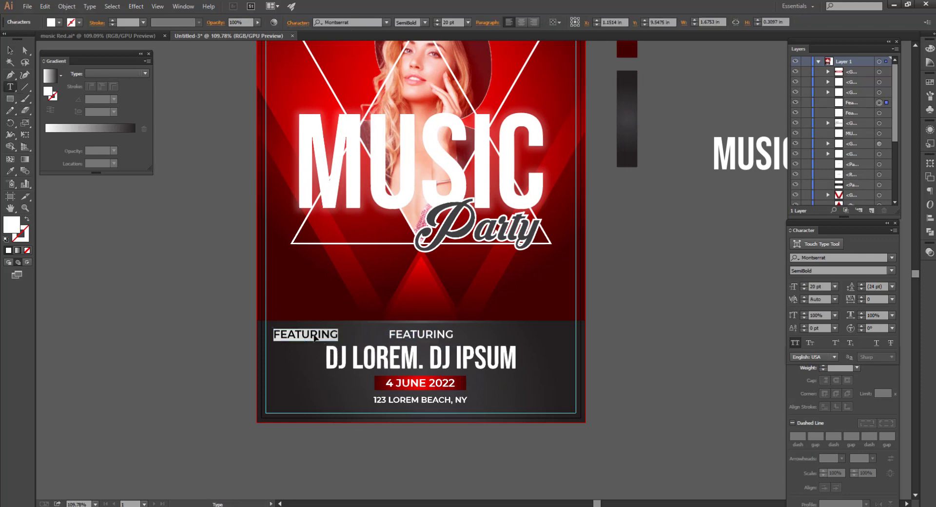
text(ENR)
key(BackSpace)
text(TERTAINMENT PRESENT)
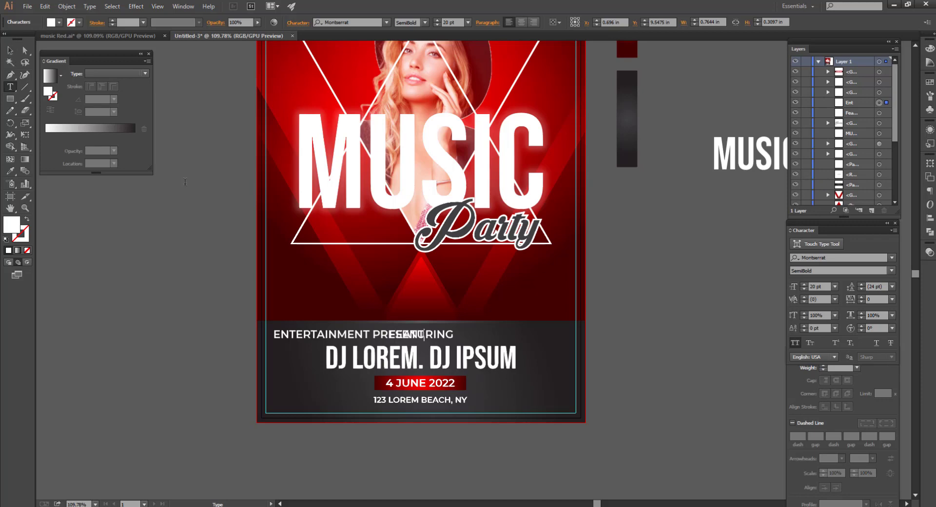
Step: Move "ENTERTAINMENT PRESENT" out beside the artboard's left edge and set its tracking to 500
click(10, 50)
drag(312, 334, 85, 296)
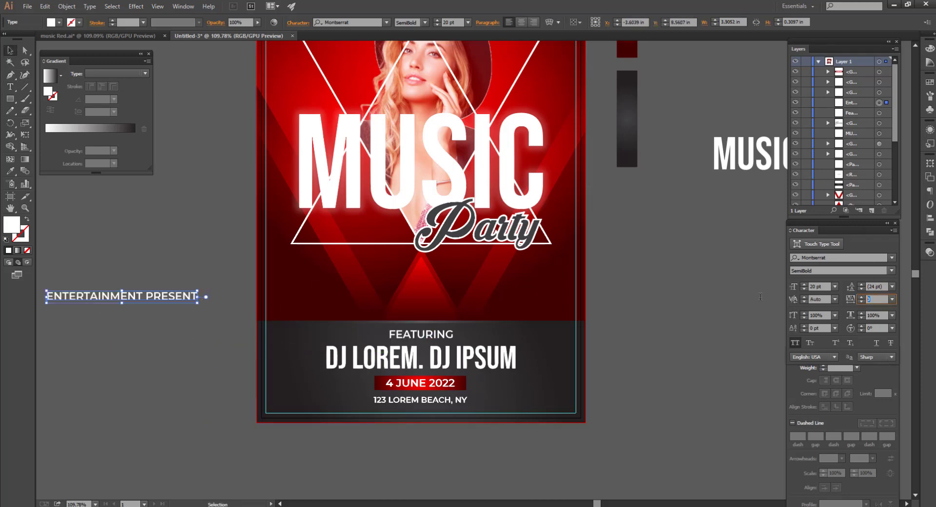
key(Return)
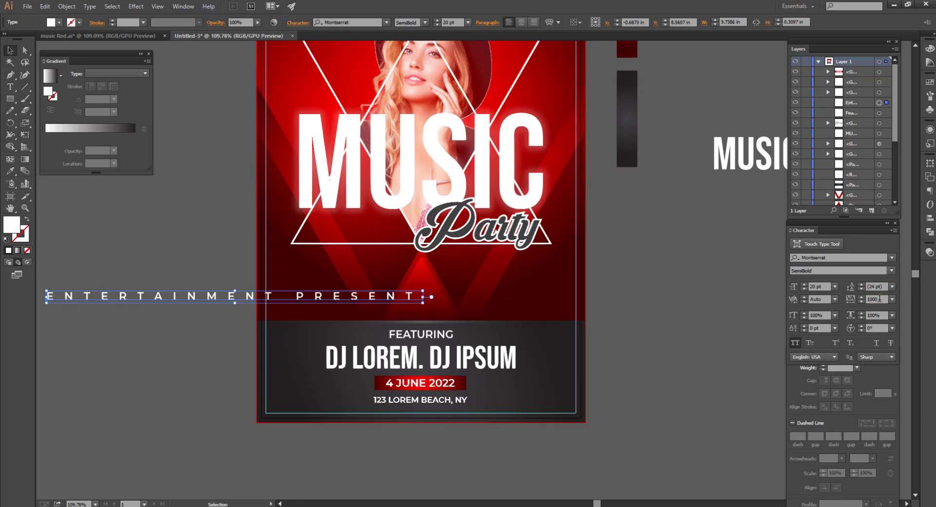
key(Return)
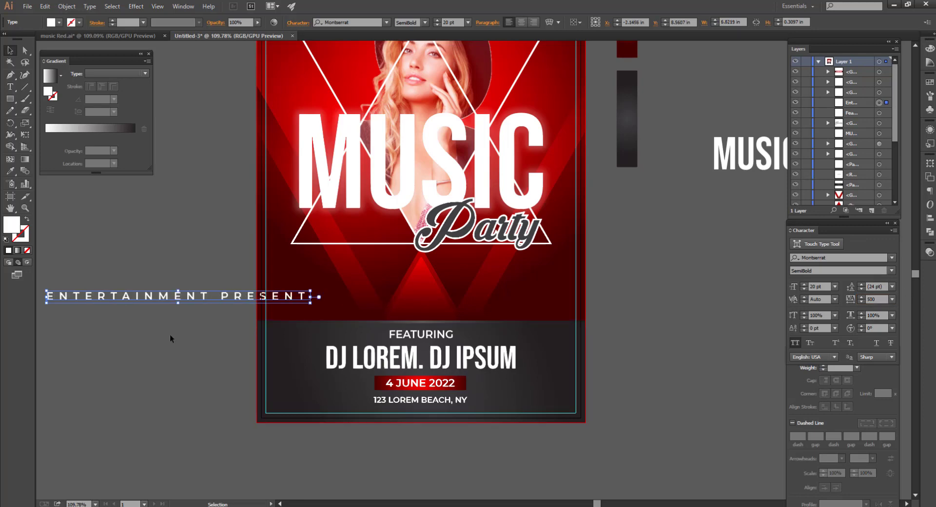
Step: Set "ENTERTAINMENT PRESENT" to 15 pt and rotate it 90° to read upward along the flyer's left edge
drag(194, 298, 245, 311)
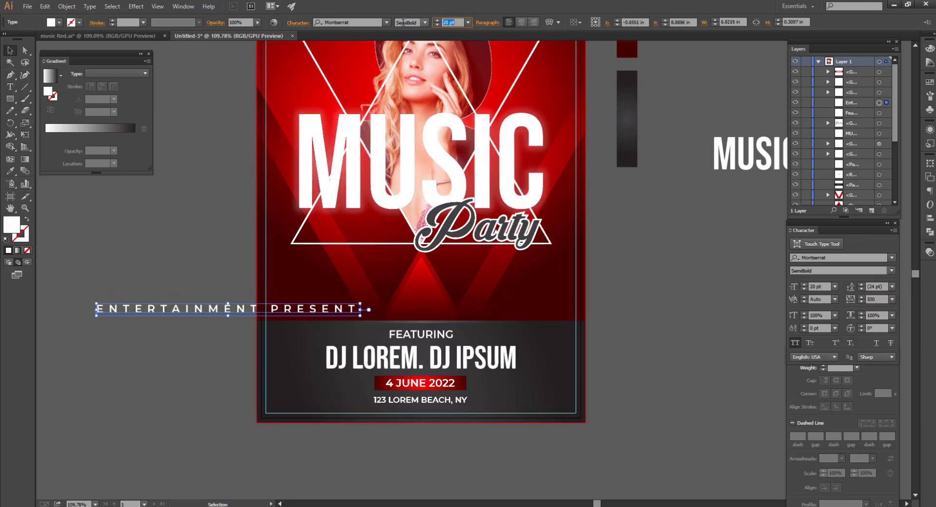
text(15)
key(Return)
drag(239, 311, 326, 335)
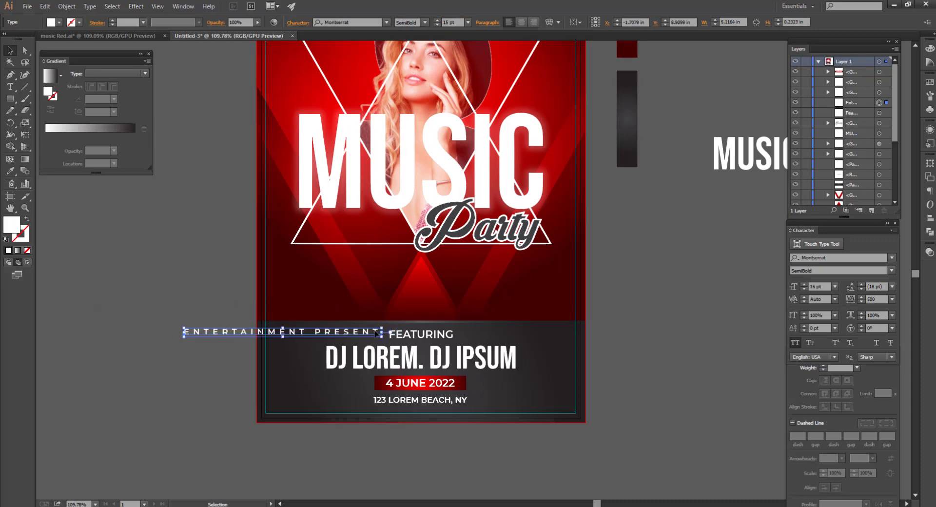
drag(390, 332, 269, 224)
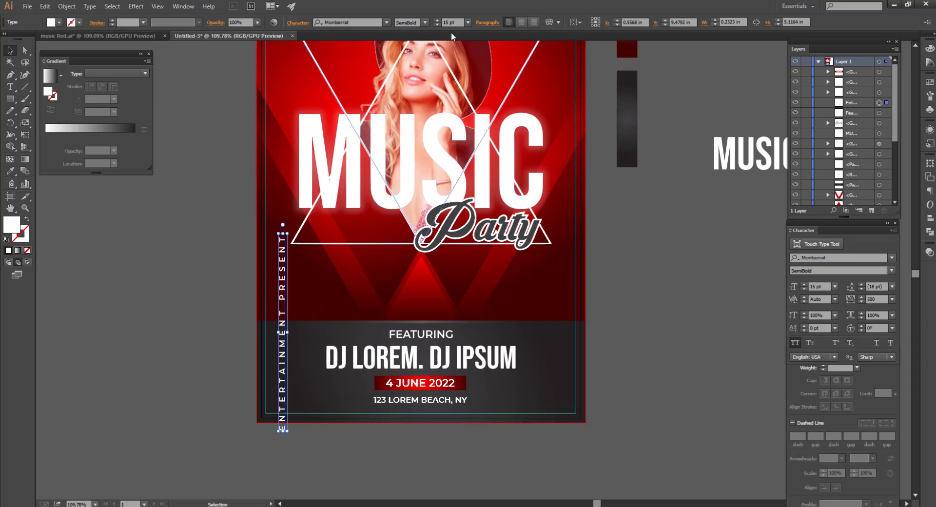
Step: Reduce the vertical "ENTERTAINMENT PRESENT" text to 10 pt and move it up inside the flyer's lower-left margin
click(437, 24)
click(437, 24)
click(437, 24)
click(438, 24)
click(437, 24)
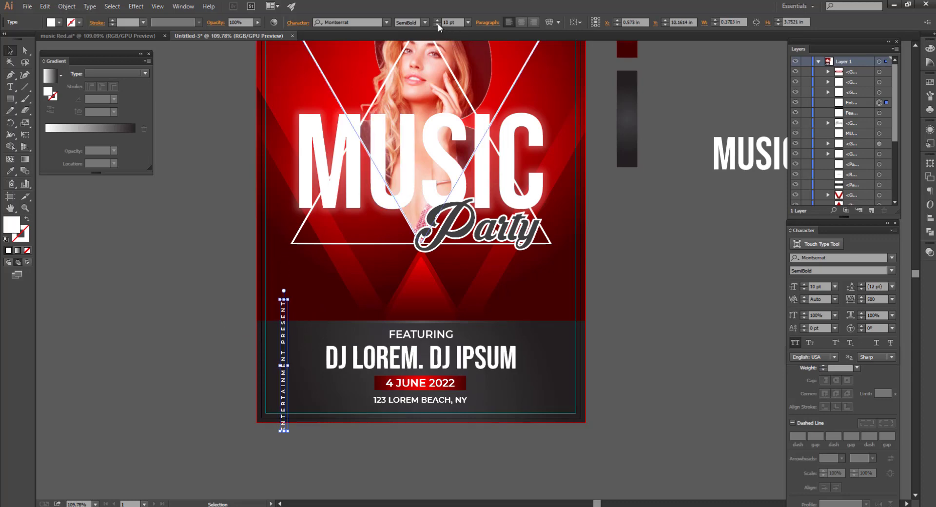
click(629, 229)
drag(283, 358, 286, 330)
key(Up)
key(Up)
key(Up)
key(Up)
key(Up)
key(Up)
key(Up)
key(Up)
key(Up)
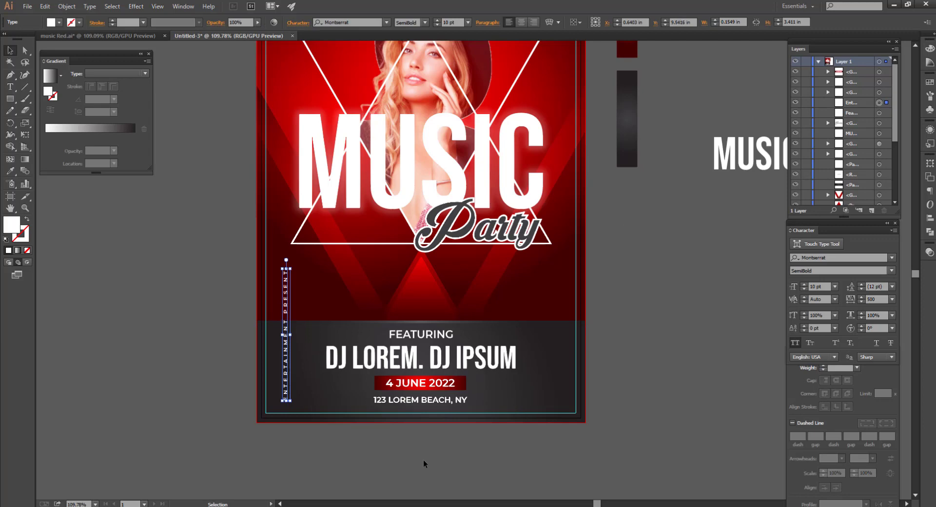
click(404, 459)
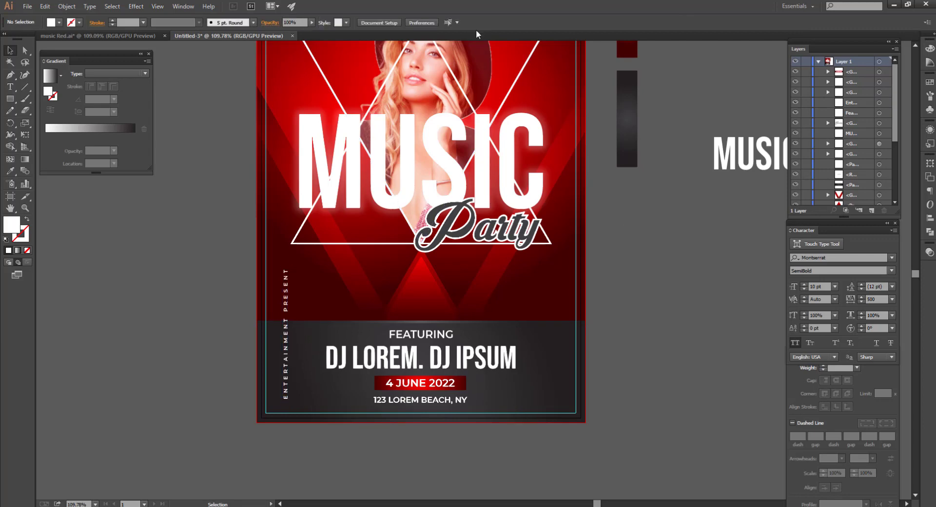
Step: Show the rulers, place a horizontal guide near the venue address baseline and lower the vertical text to meet it
key(ctrl+r)
drag(505, 44, 422, 402)
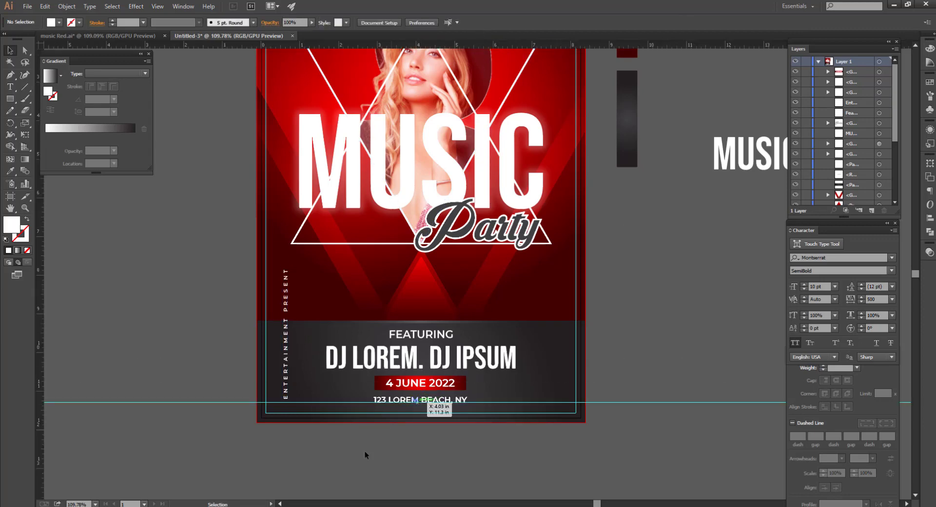
click(286, 342)
key(Down)
key(Down)
key(Down)
key(Down)
key(Down)
key(Down)
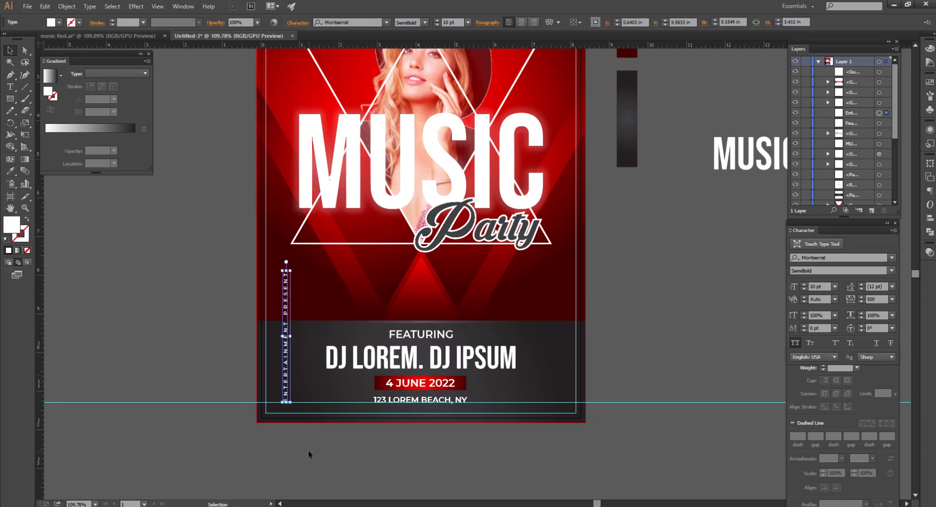
click(314, 460)
Step: Unlock the guides and delete the horizontal guide at the venue address
key(z)
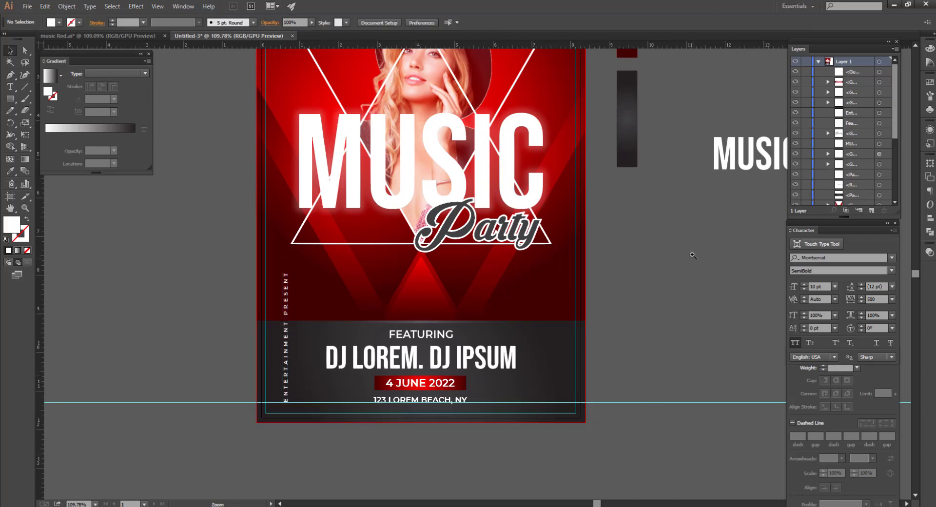
scroll(674, 240, down, 2)
drag(683, 230, 603, 252)
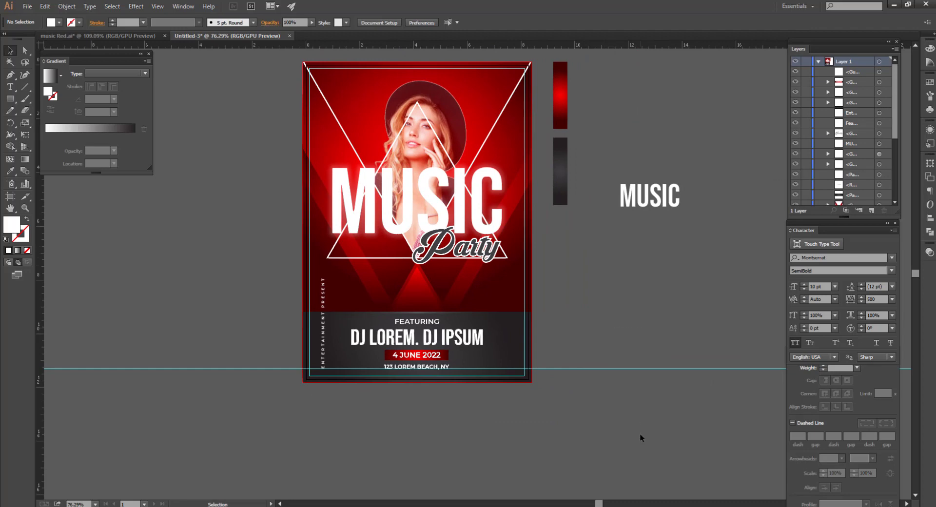
right_click(626, 369)
click(648, 454)
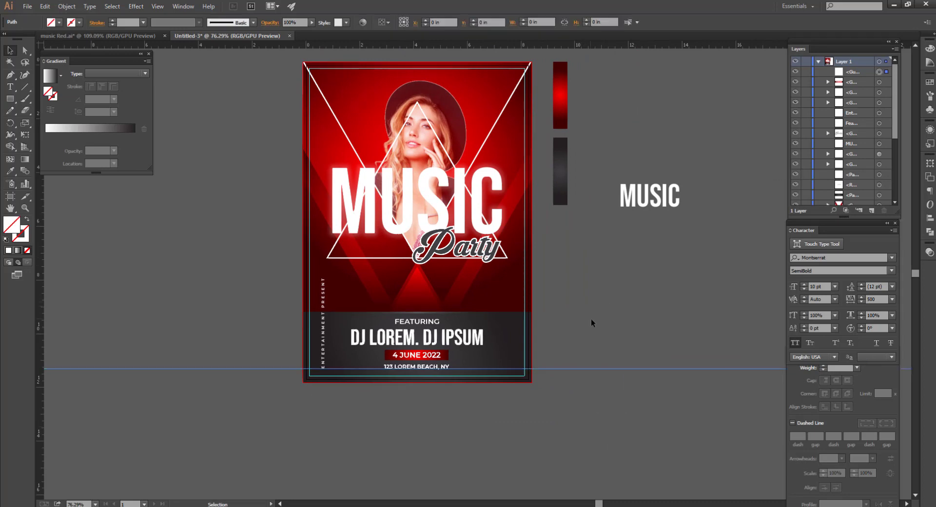
key(Delete)
Step: Delete the sample gradient bars and the spare "MUSIC" text beside the artboard
scroll(667, 273, up, 2)
drag(540, 138, 528, 115)
key(Delete)
Step: Convert "FEATURING" to outlines and fill it with the red gradient sampled from the central triangle
drag(545, 393, 653, 401)
click(449, 370)
right_click(447, 364)
click(488, 431)
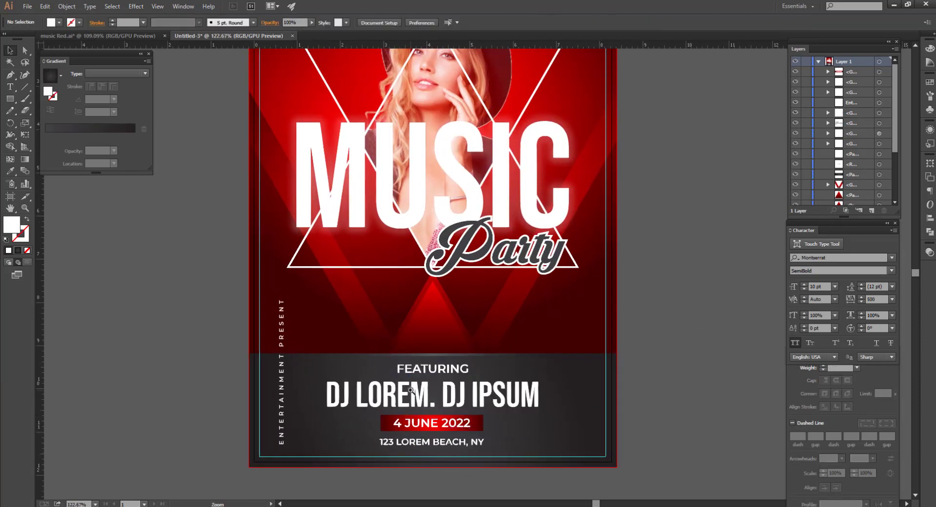
scroll(449, 365, up, 2)
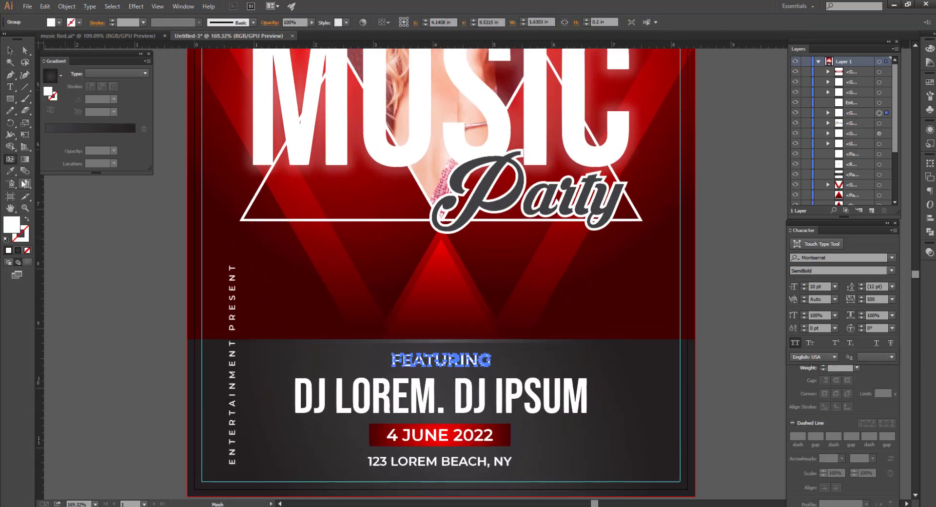
click(458, 288)
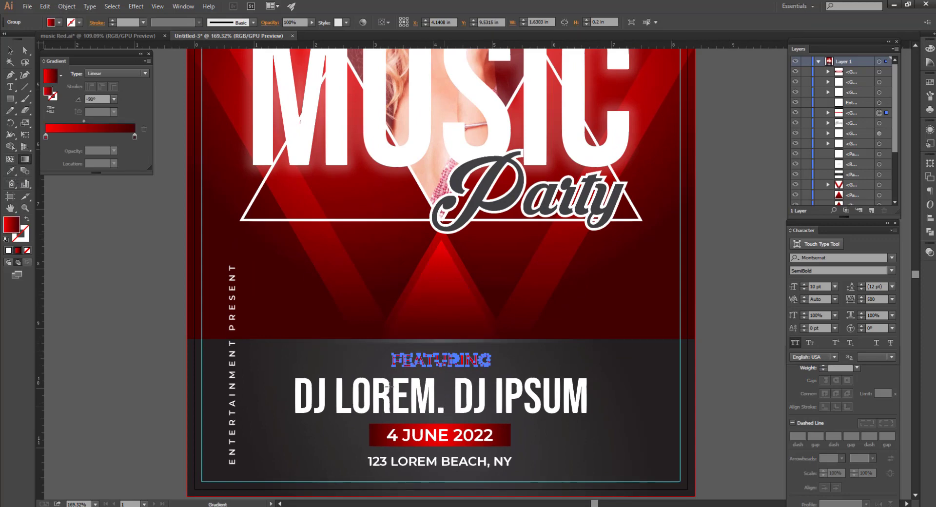
click(125, 306)
Step: Draw a horizontal line about 0.3 in long just right of "FEATURING" with a 2 pt white stroke and bring it to the front
scroll(444, 408, up, 1)
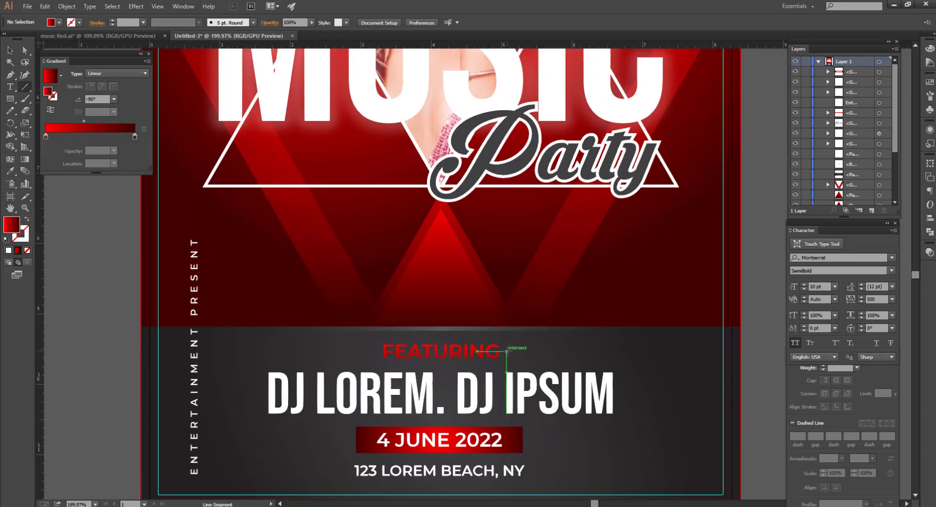
drag(505, 351, 528, 351)
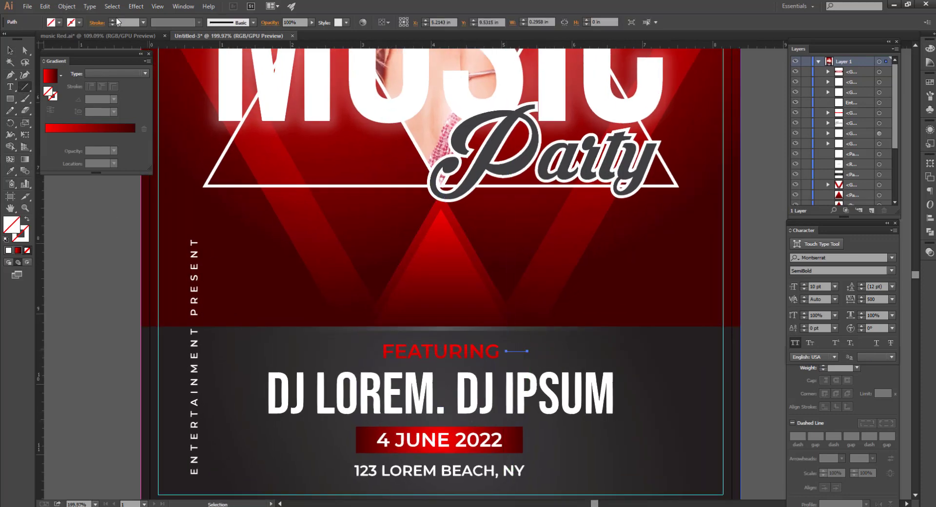
click(112, 21)
click(113, 21)
click(112, 20)
click(10, 51)
click(112, 302)
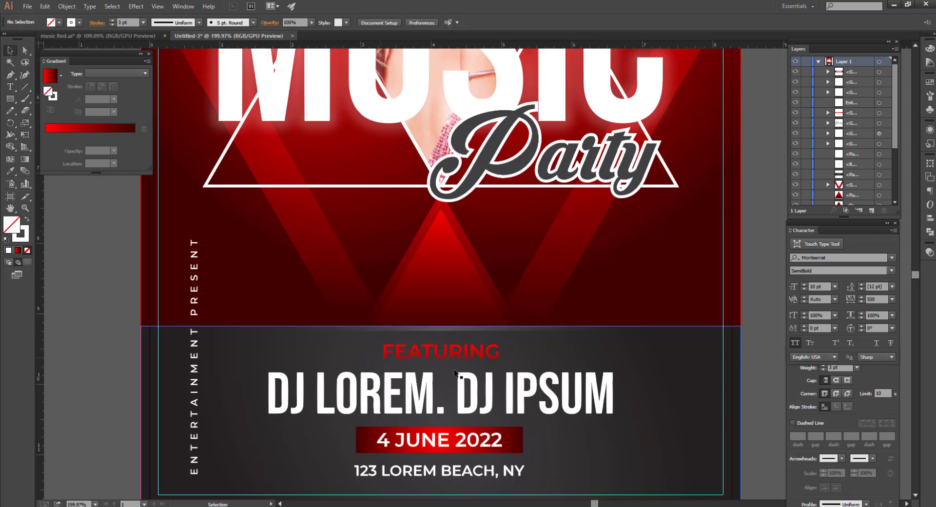
drag(536, 358, 565, 375)
click(517, 349)
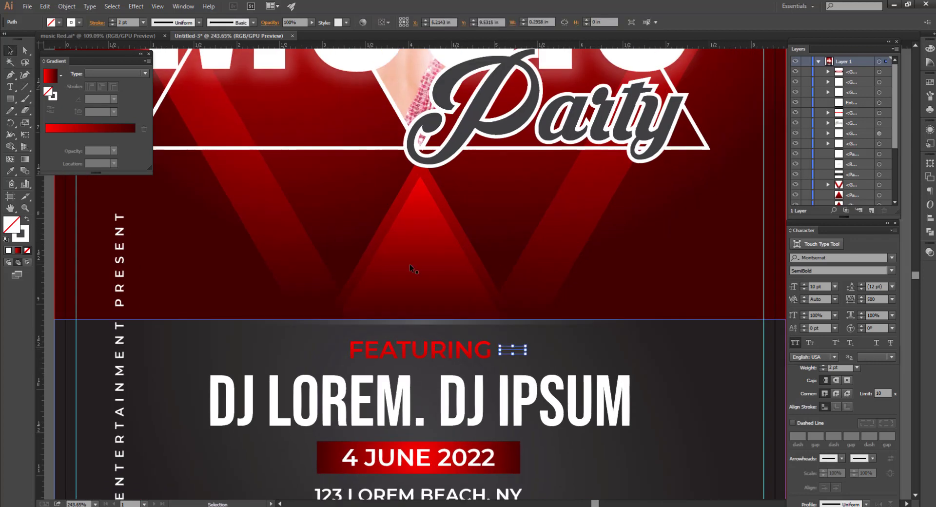
key(ctrl+shift+bracketright)
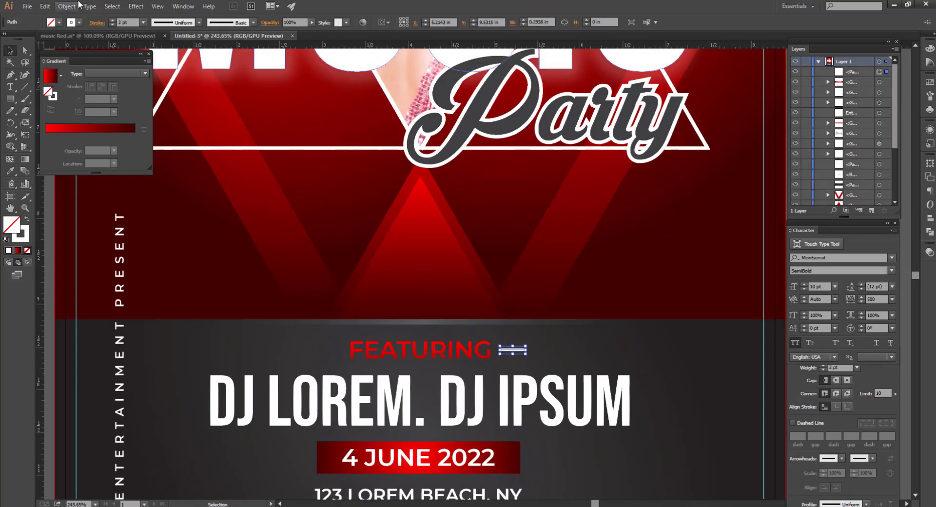
Step: Expand the short line into a filled shape and give it the red gradient sampled from "FEATURING"
click(70, 6)
click(82, 130)
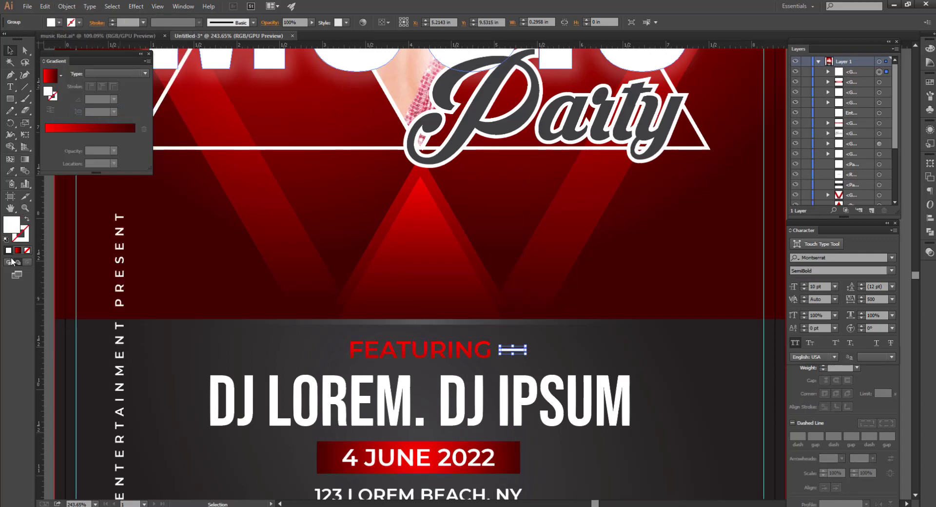
click(10, 175)
click(436, 350)
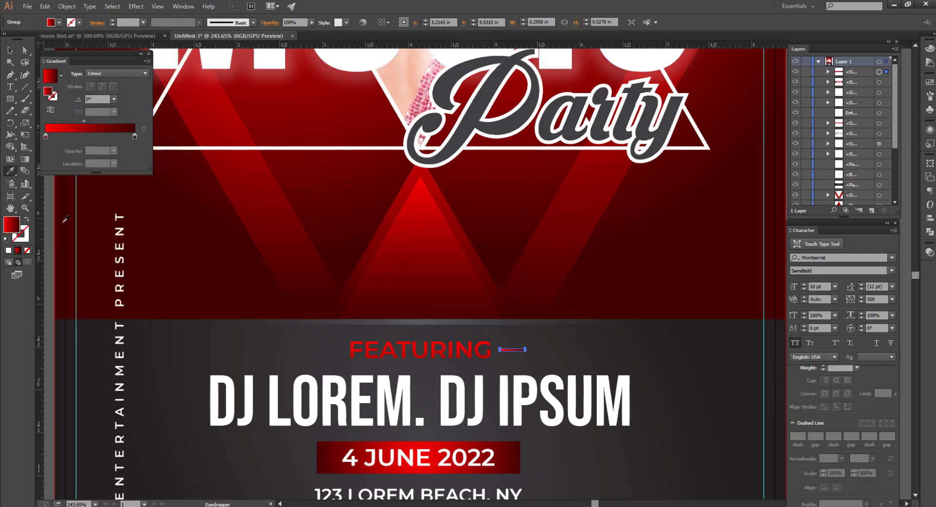
Step: Duplicate the red dash to the left side of "FEATURING" and flip the copy
click(10, 50)
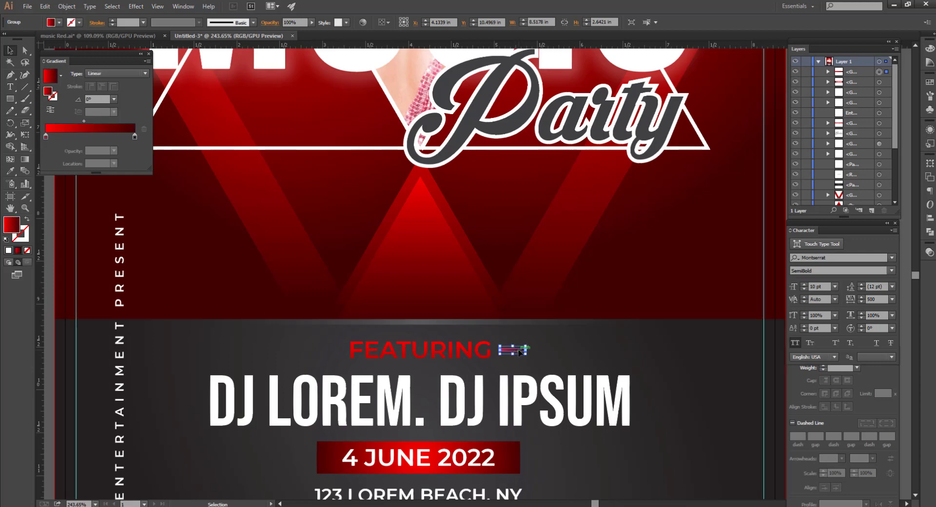
drag(518, 350, 332, 351)
right_click(332, 350)
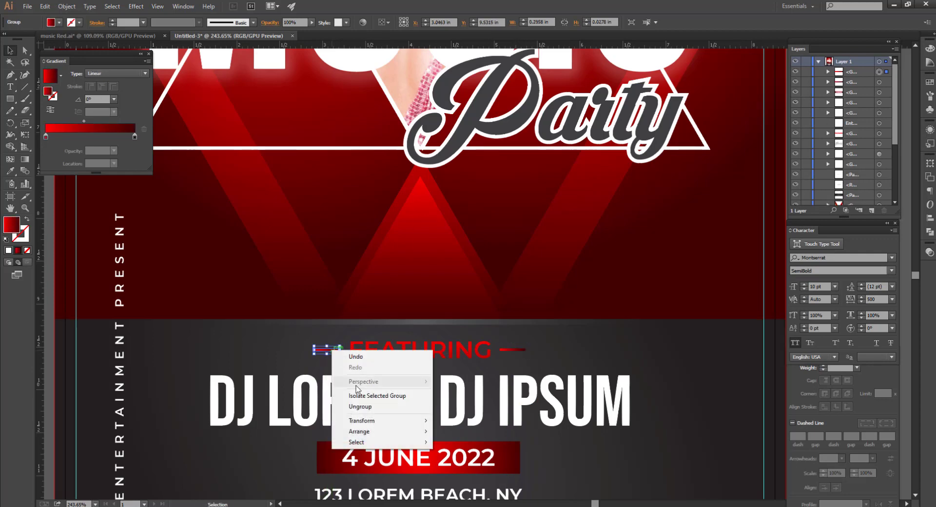
click(476, 445)
click(587, 310)
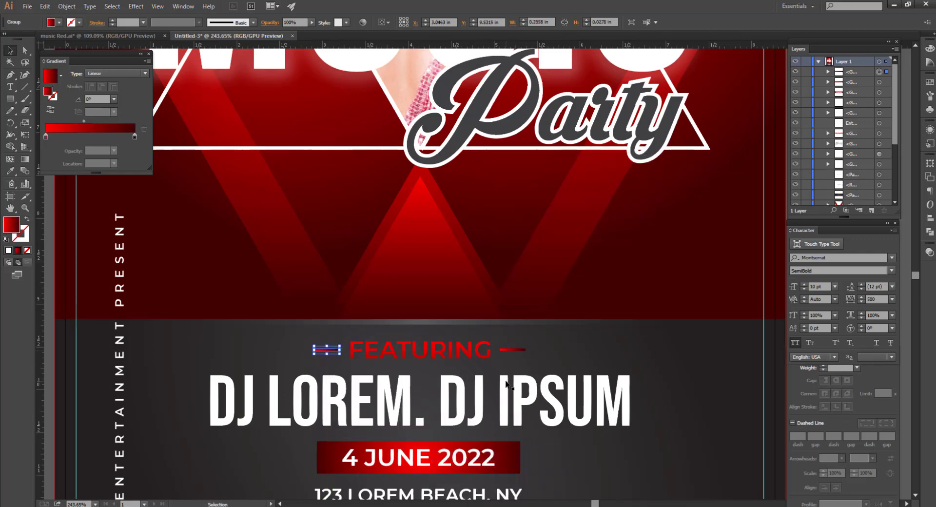
Step: Reflect the red dash to the left of "FEATURING" across the vertical axis
click(576, 348)
click(324, 350)
right_click(322, 350)
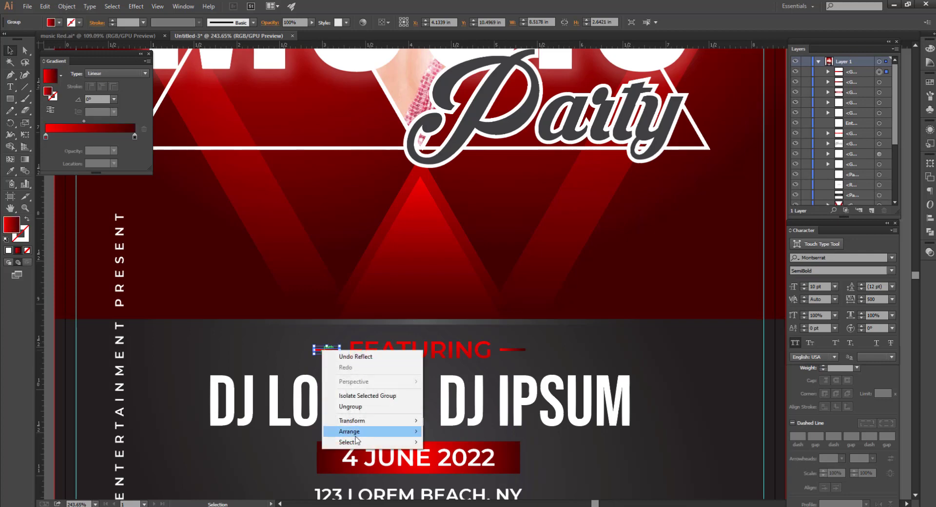
mouse_move(371, 420)
click(456, 456)
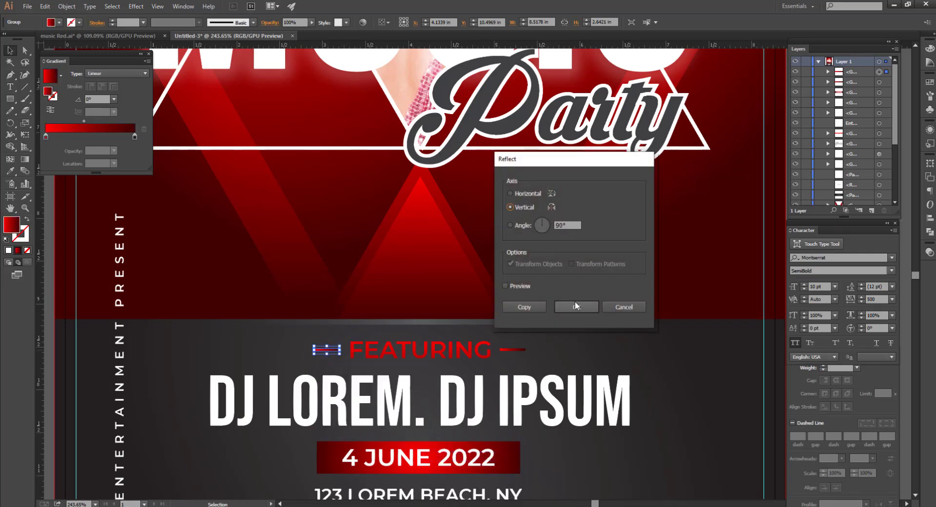
click(576, 306)
Step: Group the two red dashes and align them with "FEATURING" on their horizontal centres
click(512, 350)
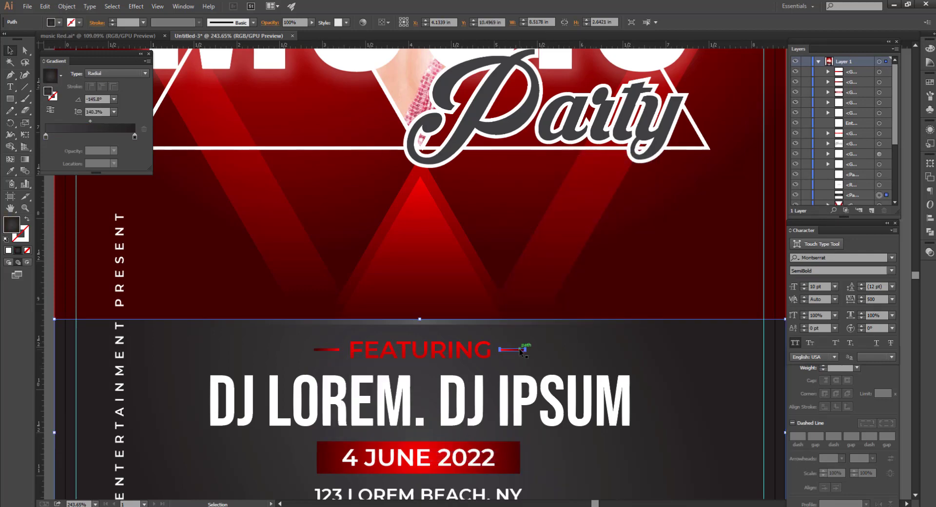
shift+click(336, 351)
right_click(335, 351)
click(356, 396)
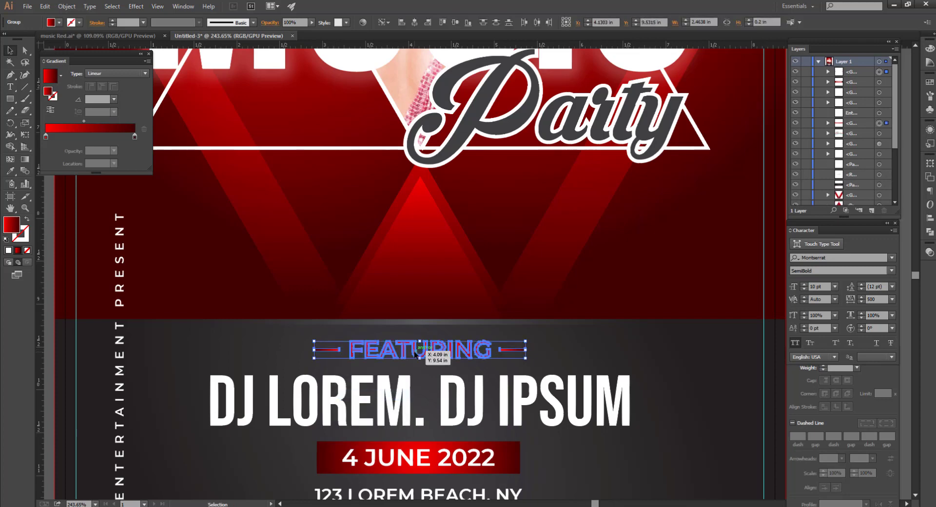
click(415, 22)
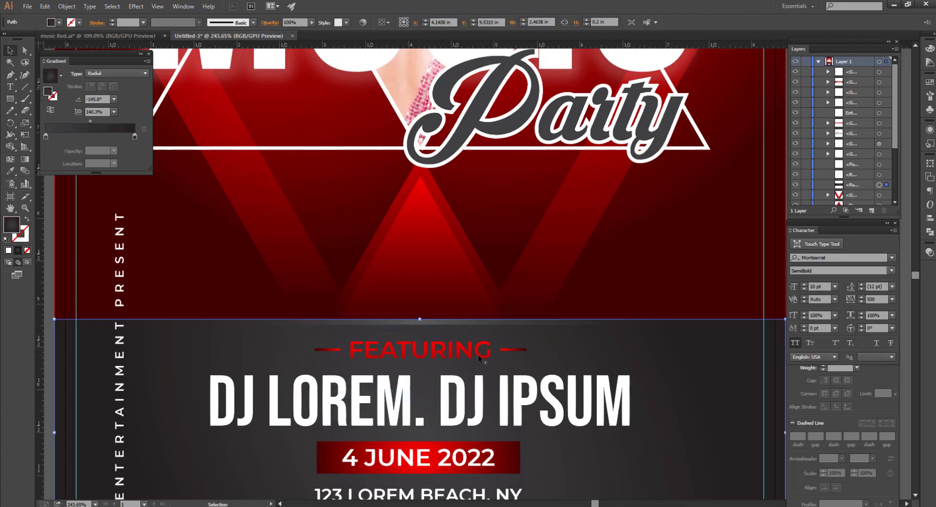
Step: Group "FEATURING" together with its pair of red dashes
click(419, 350)
right_click(512, 351)
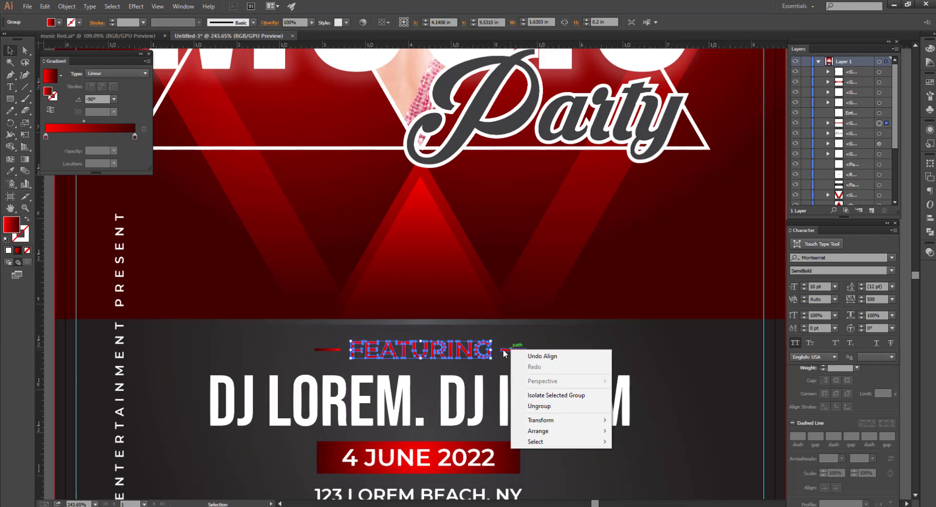
click(504, 351)
right_click(503, 351)
click(530, 396)
click(621, 356)
key(ctrl+0)
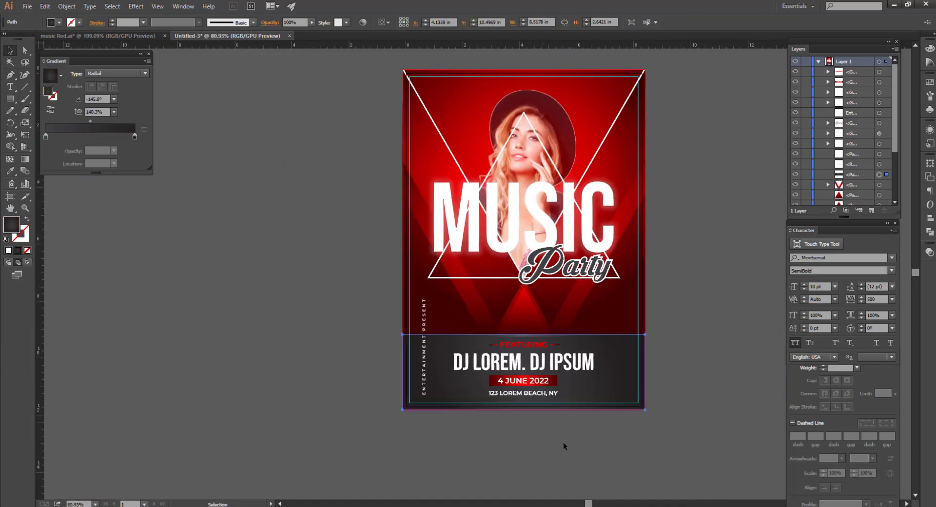